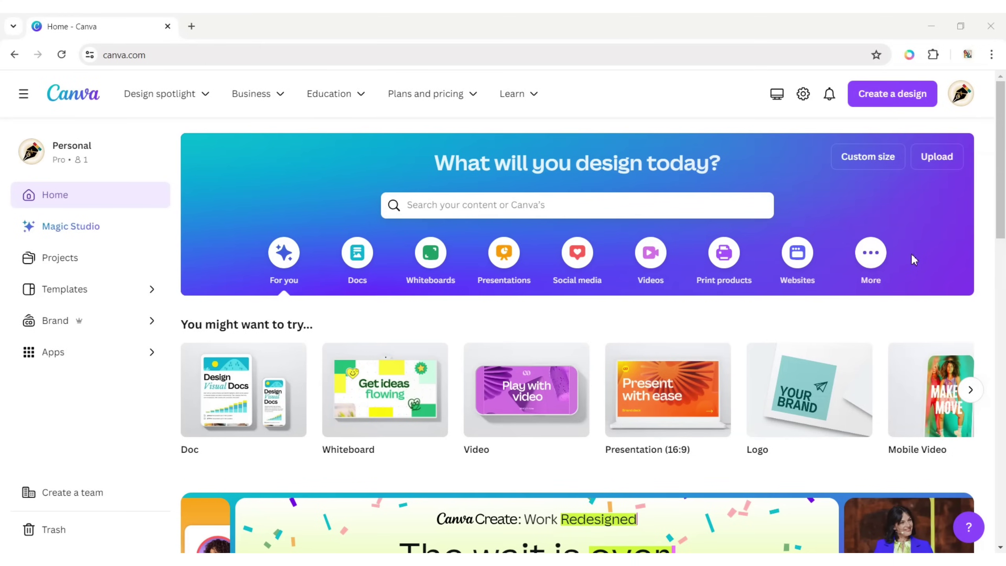
Step: Create a blank video design named 'Coffee Commercial Ad'
click(863, 96)
text(Coffee Commercial Ad)
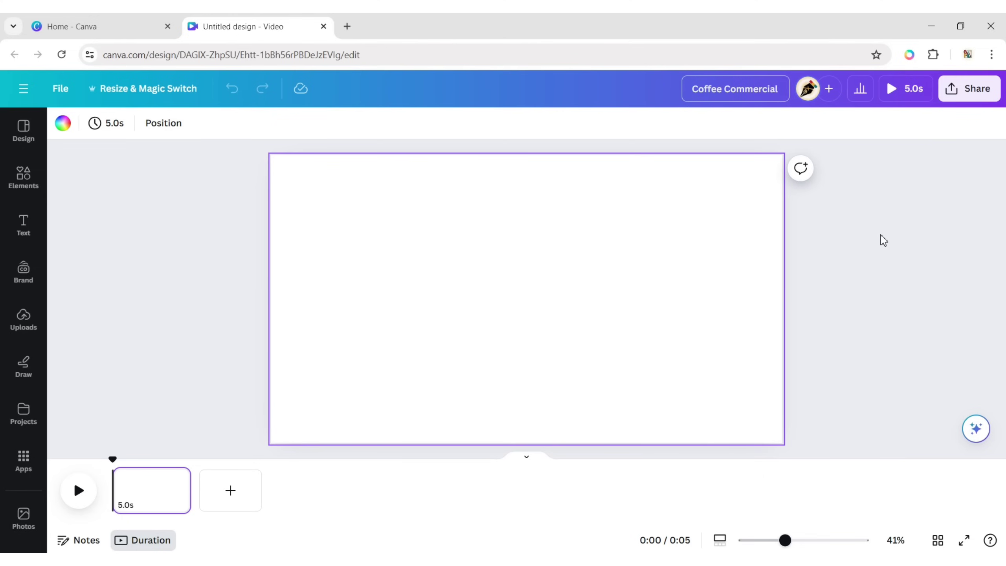
click(889, 271)
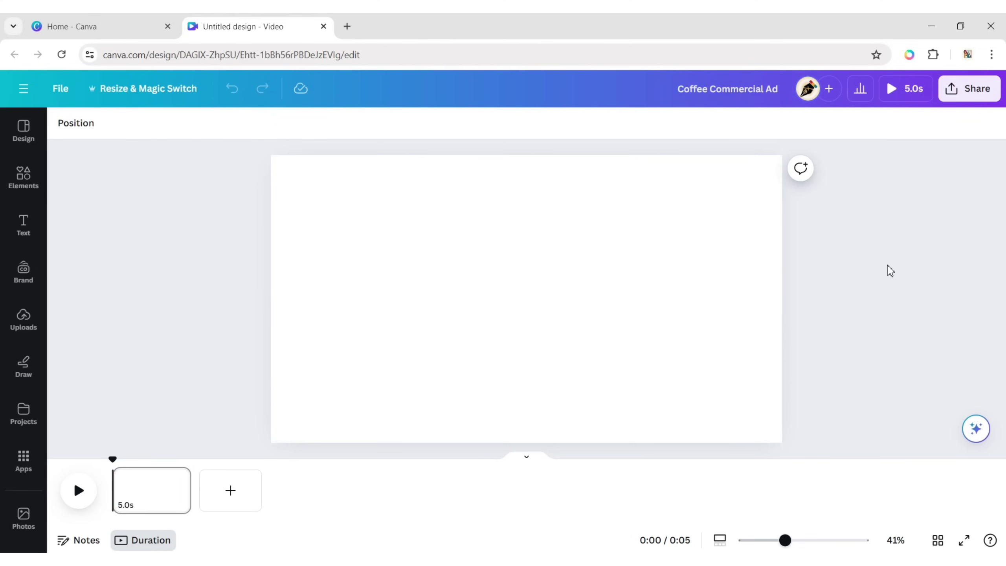
Step: Fill the page background with a radial gradient from #AD7E5F to dark brown
click(600, 209)
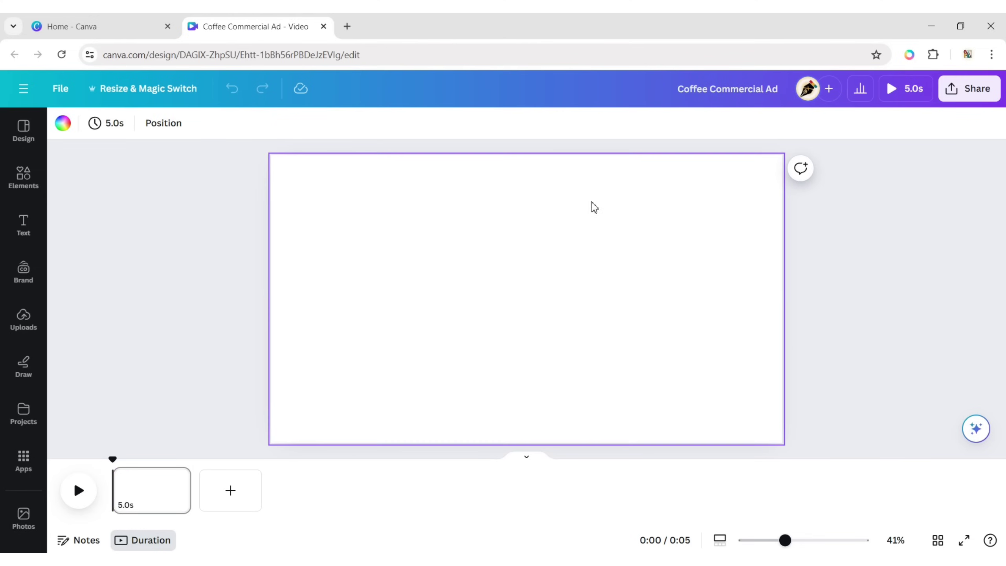
click(63, 123)
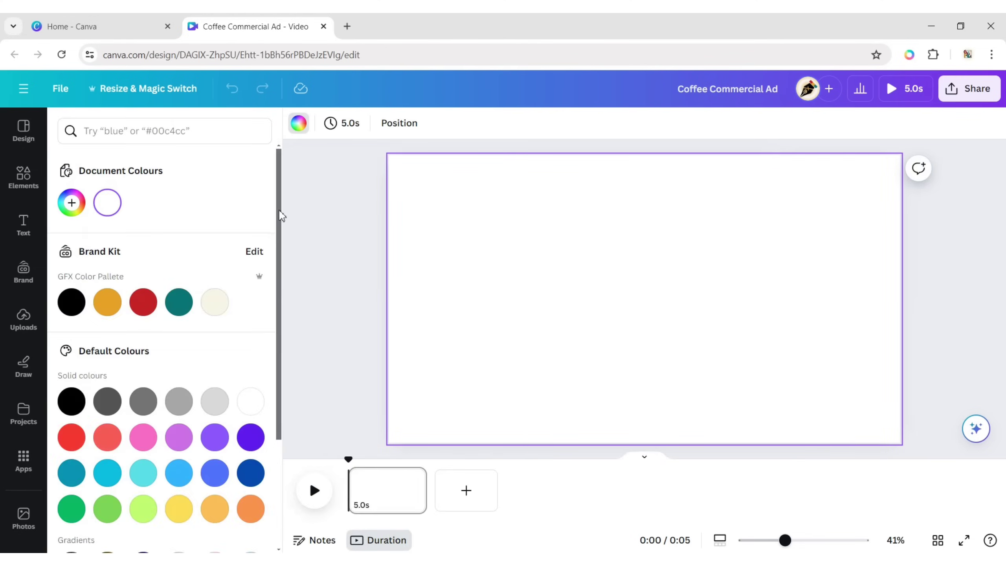
scroll(279, 214, down, 3)
click(72, 414)
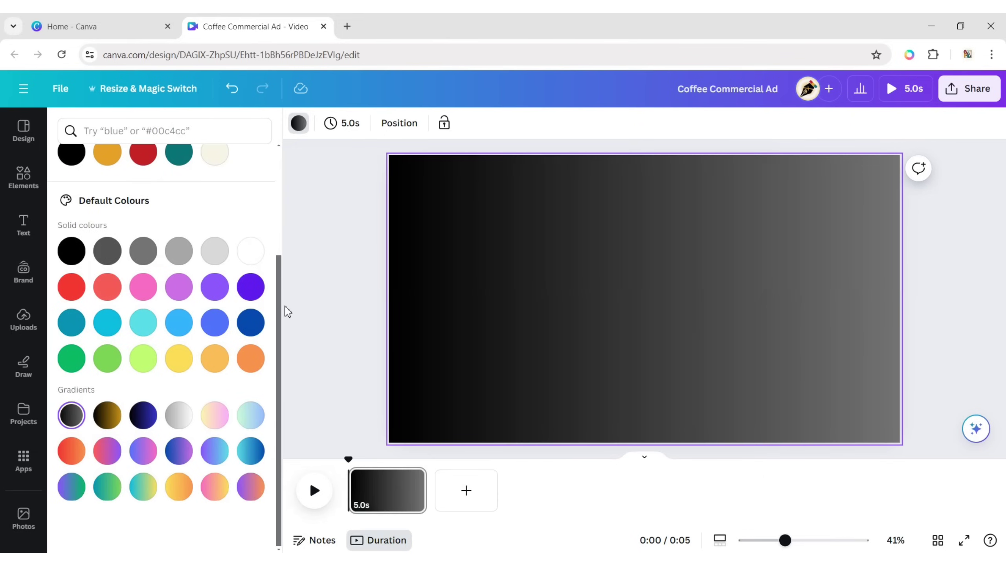
drag(282, 311, 301, 114)
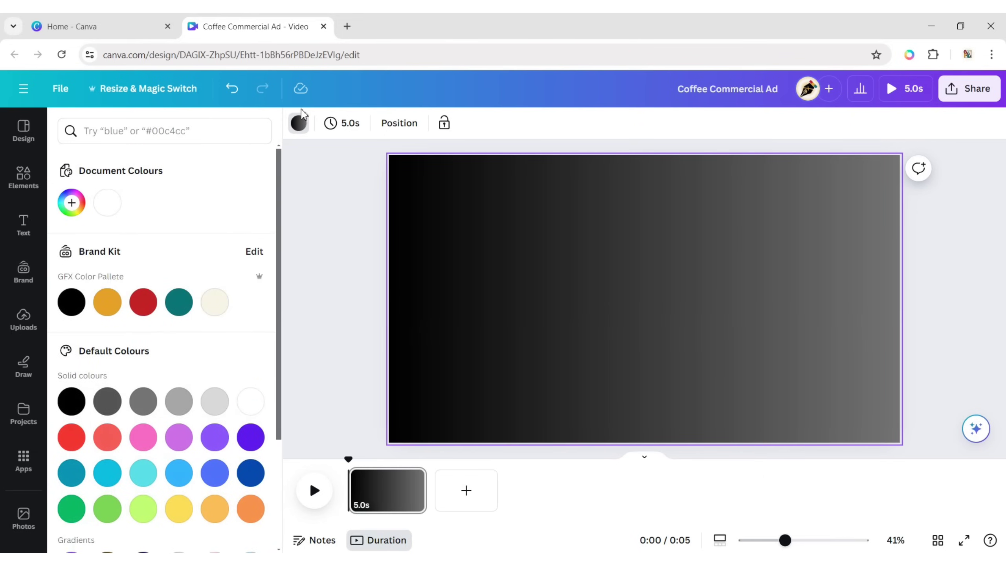
click(72, 203)
click(74, 300)
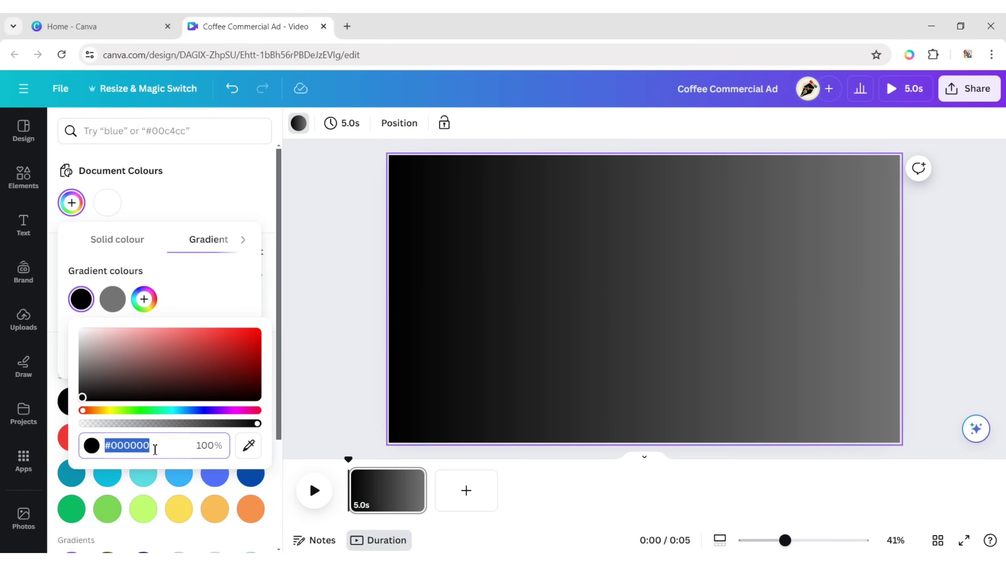
text(#AD7E)
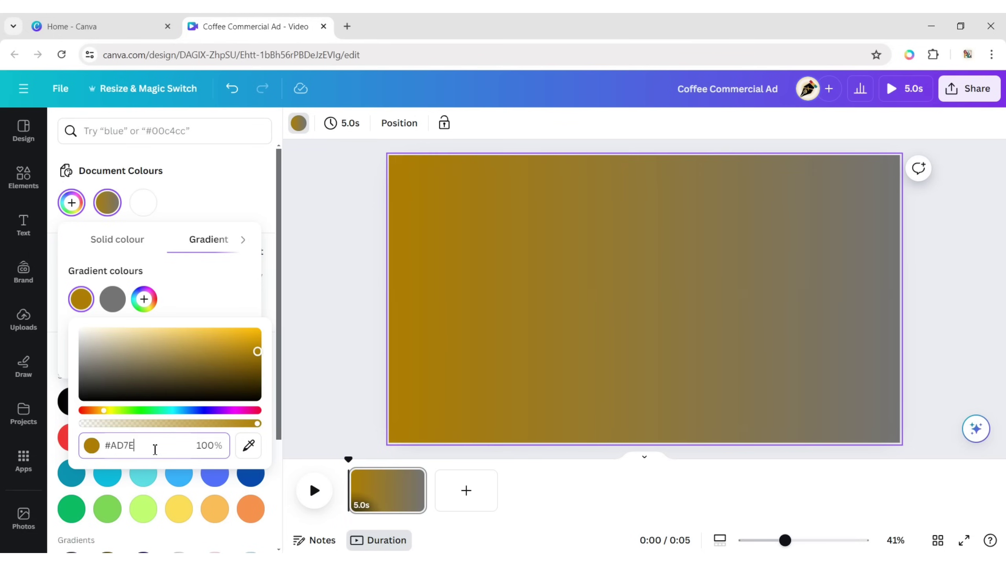
text(5F)
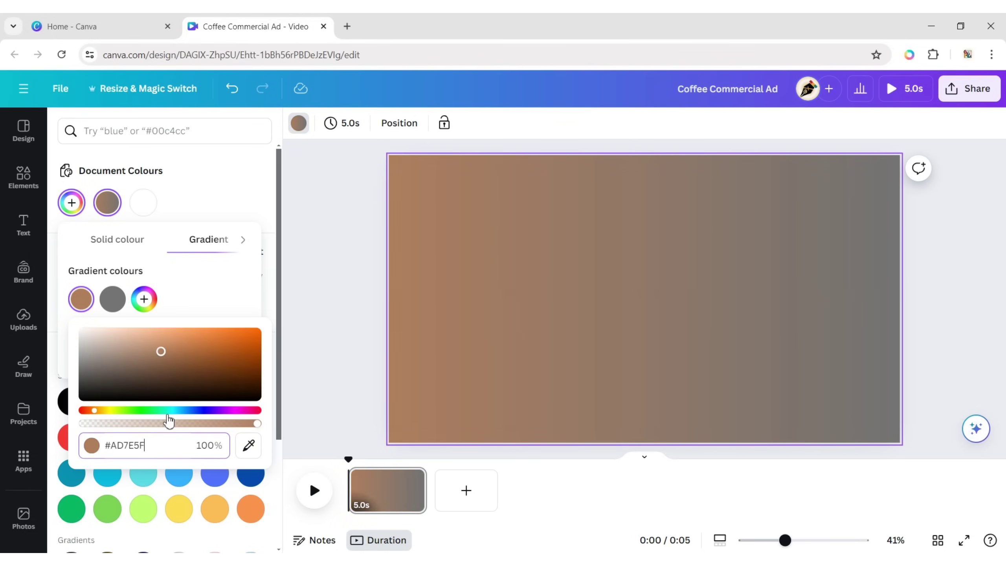
click(199, 304)
click(108, 301)
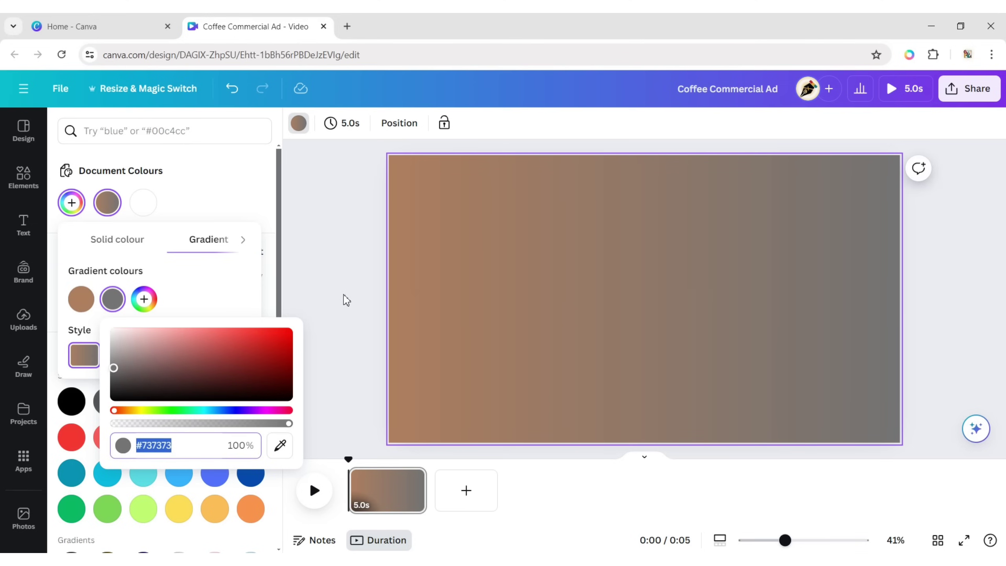
text(#380505)
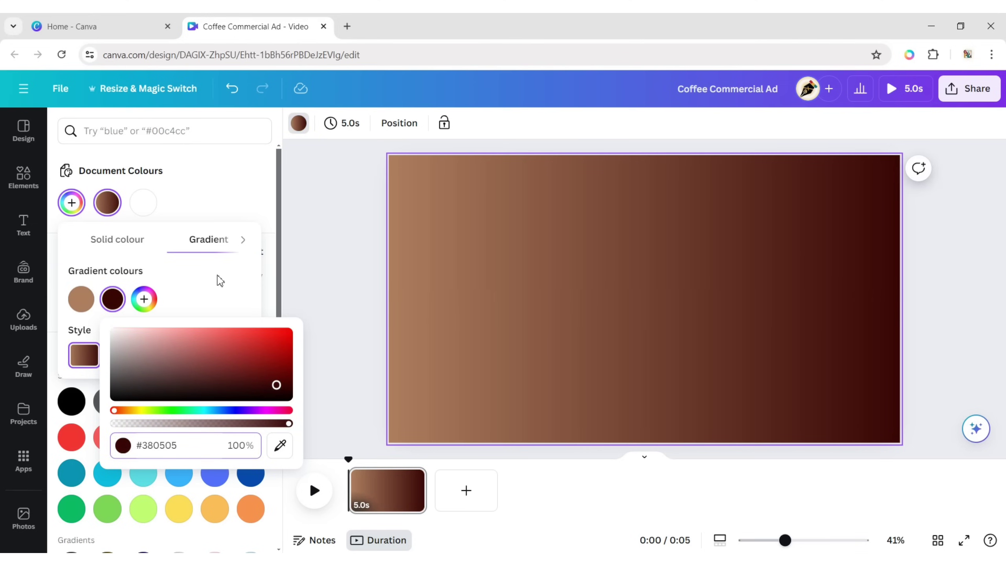
click(219, 280)
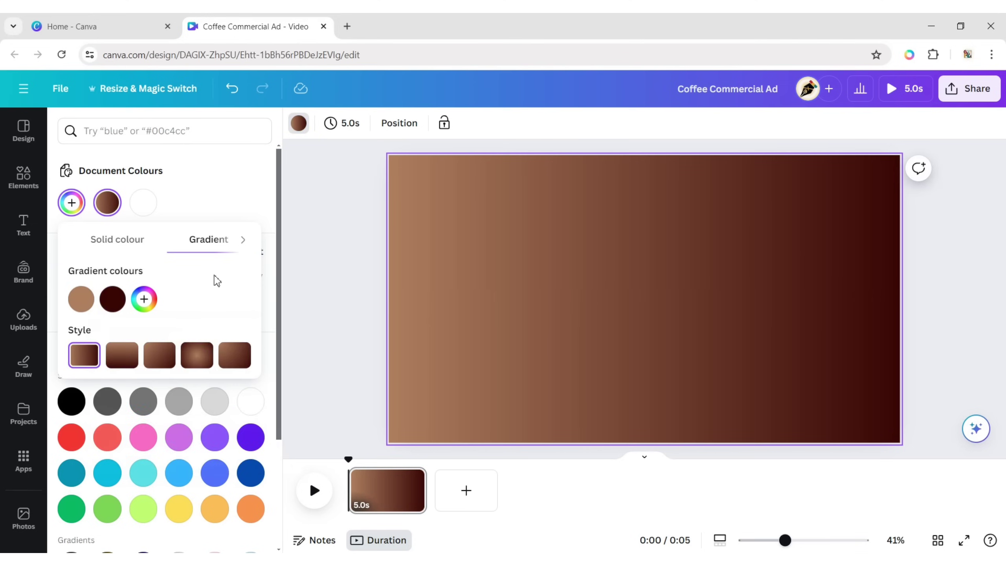
click(196, 357)
click(336, 304)
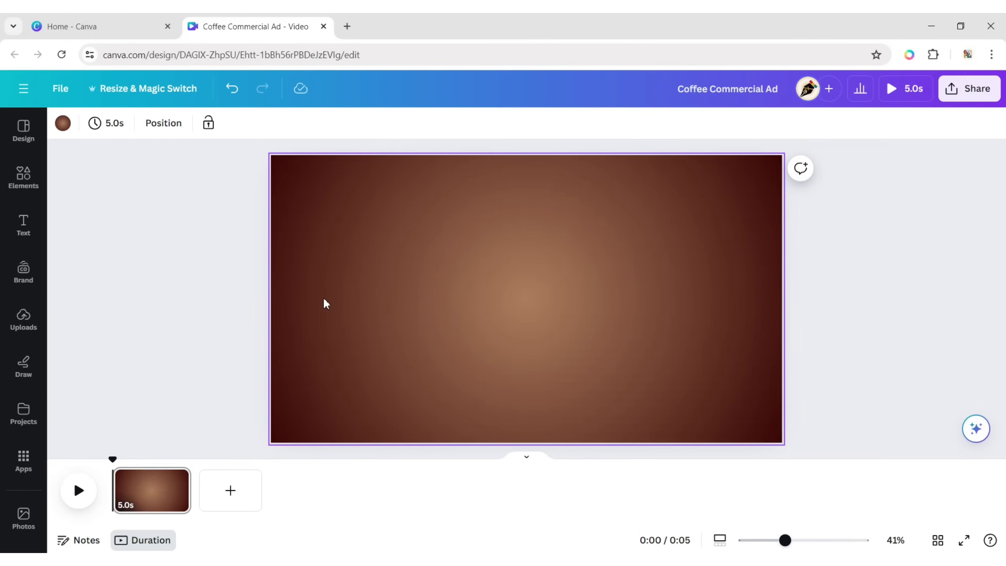
Step: Add the latte photo with 'Coffee' in the foam from a 'coffee cup' photo search
click(905, 292)
click(13, 518)
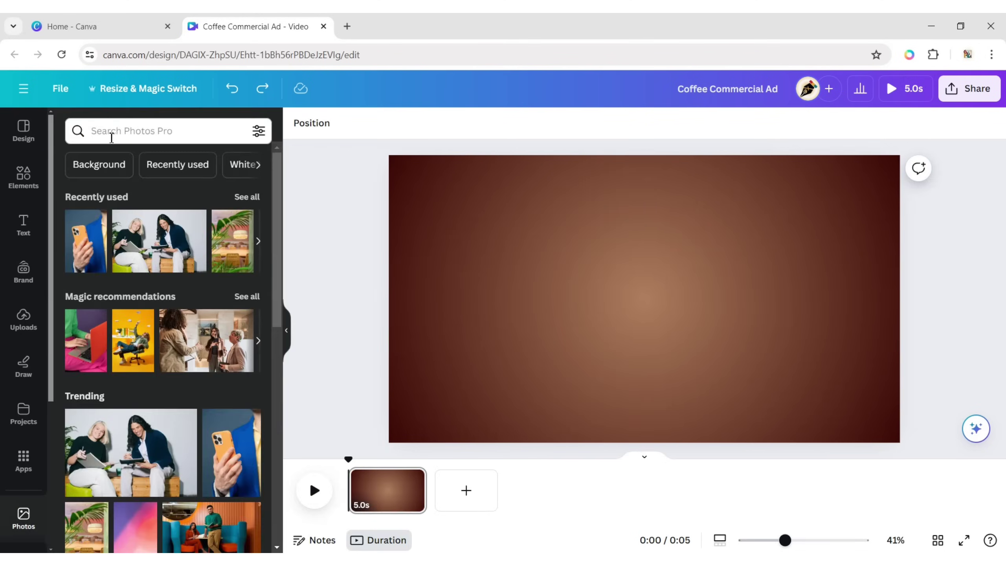
text(coffee )
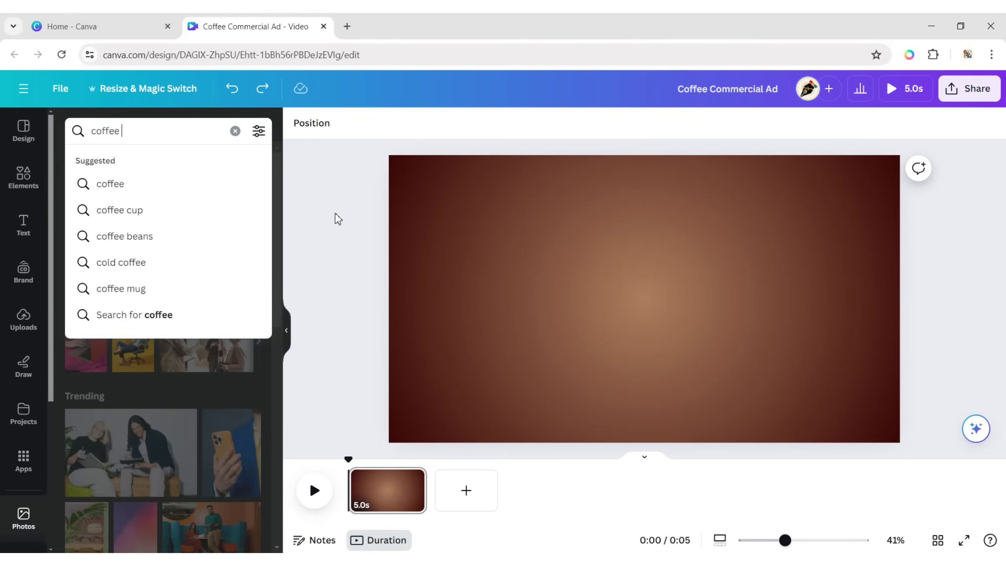
text(cup)
key(Return)
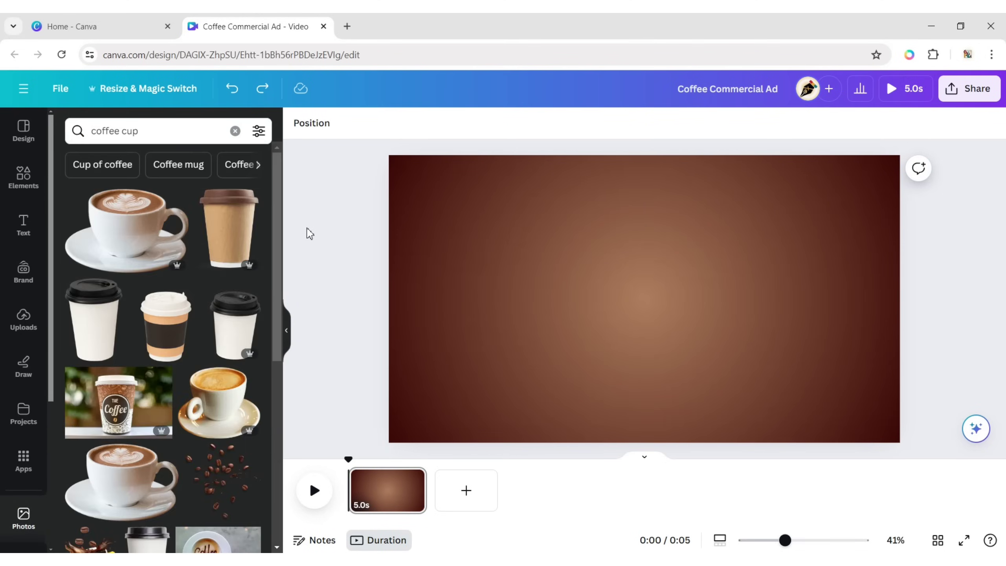
scroll(274, 256, down, 3)
click(244, 369)
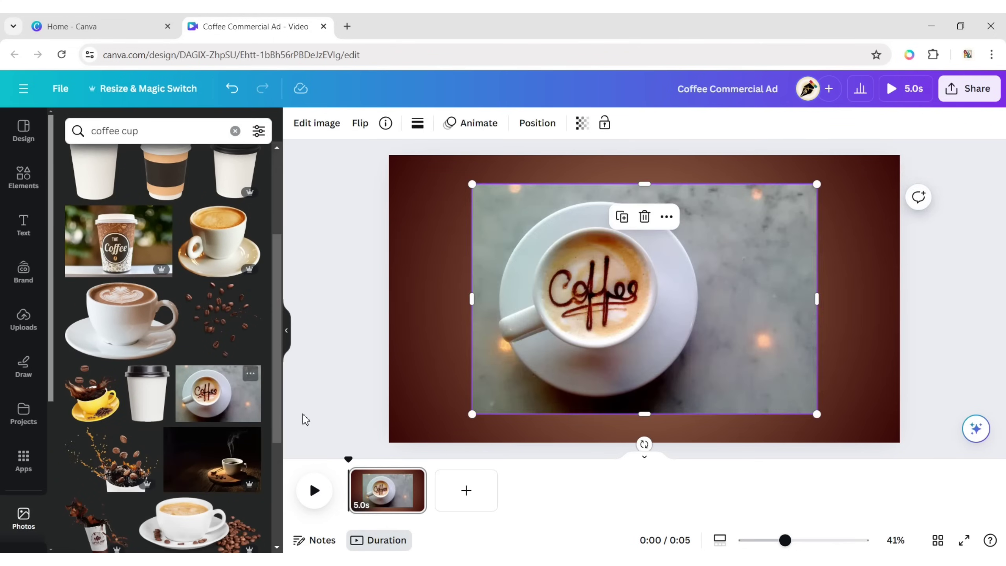
click(288, 336)
Step: Remove the latte photo's background, shrink it, and centre it on the page
click(81, 124)
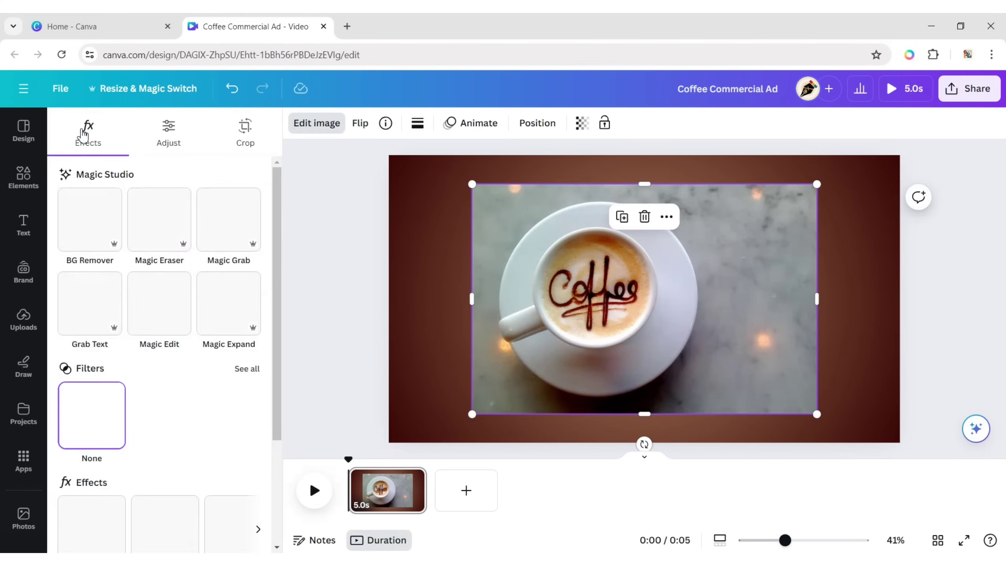
click(91, 240)
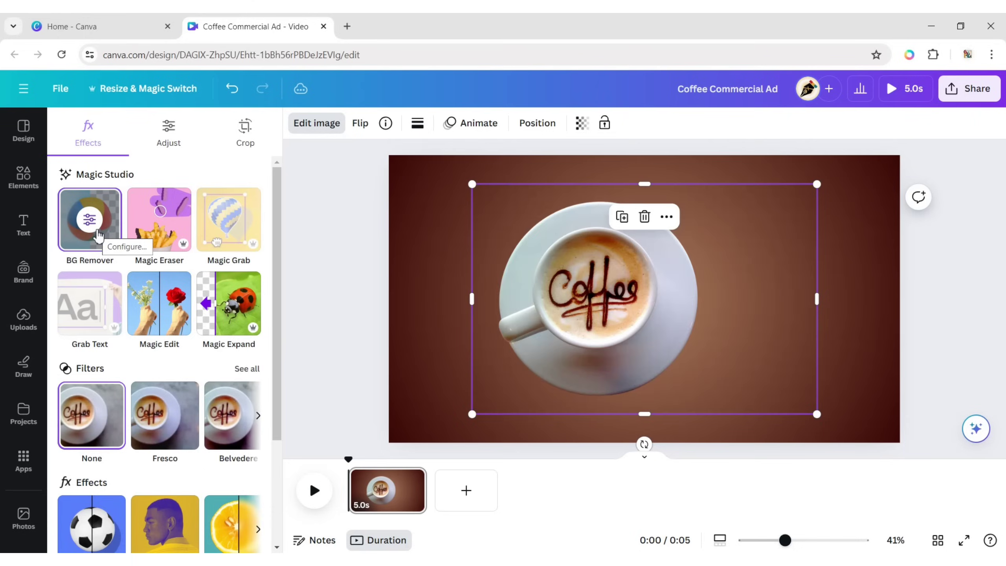
click(285, 272)
drag(702, 303, 600, 303)
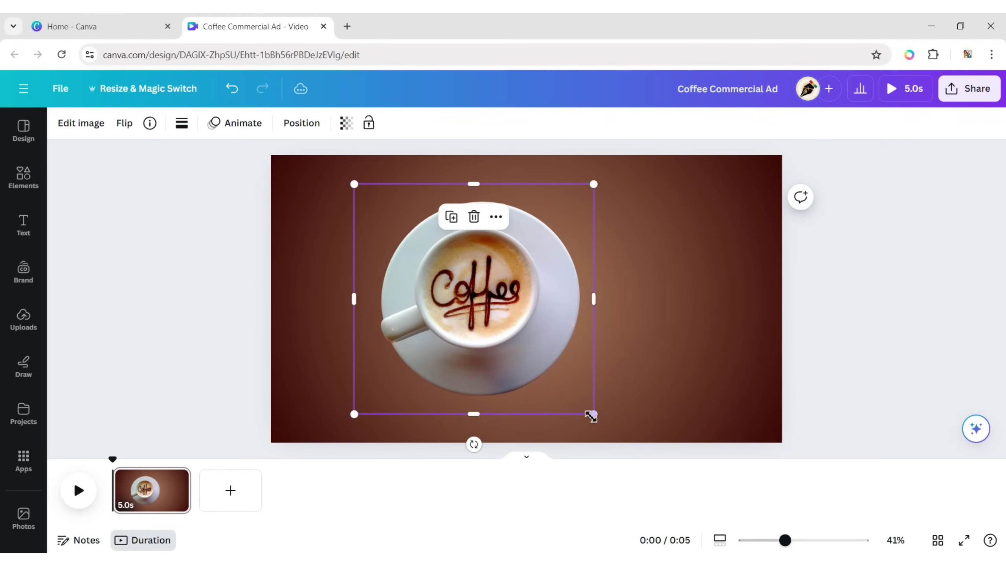
drag(593, 414, 487, 313)
drag(462, 272, 539, 303)
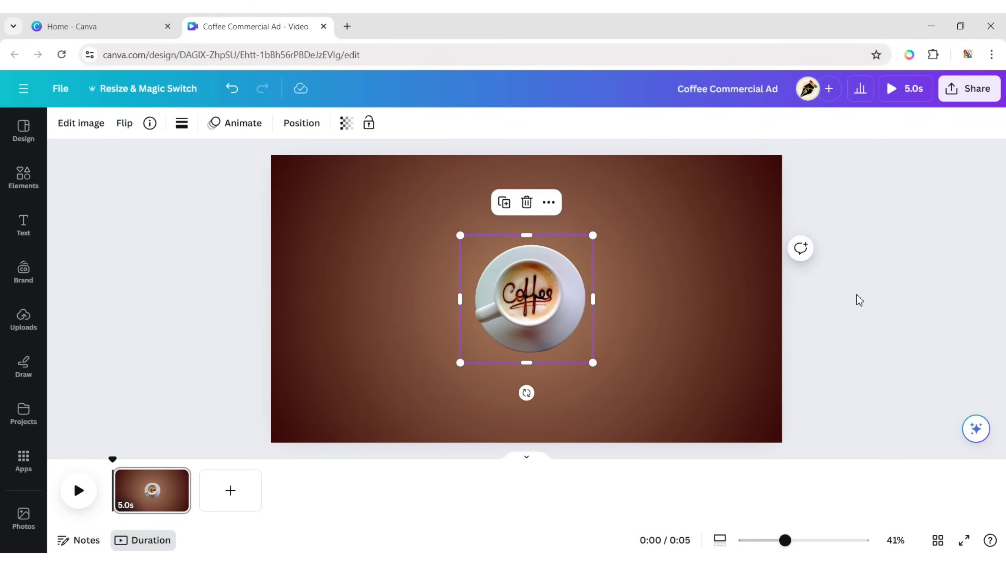
Step: Add a circular shadow graphic found with an Elements search for 'circle shadow'
click(858, 299)
click(31, 181)
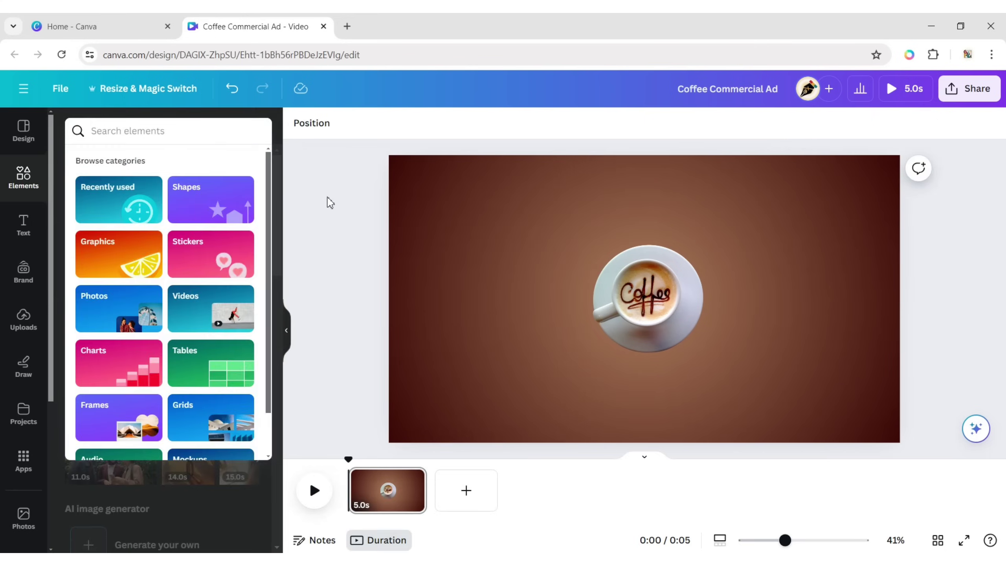
text(circle)
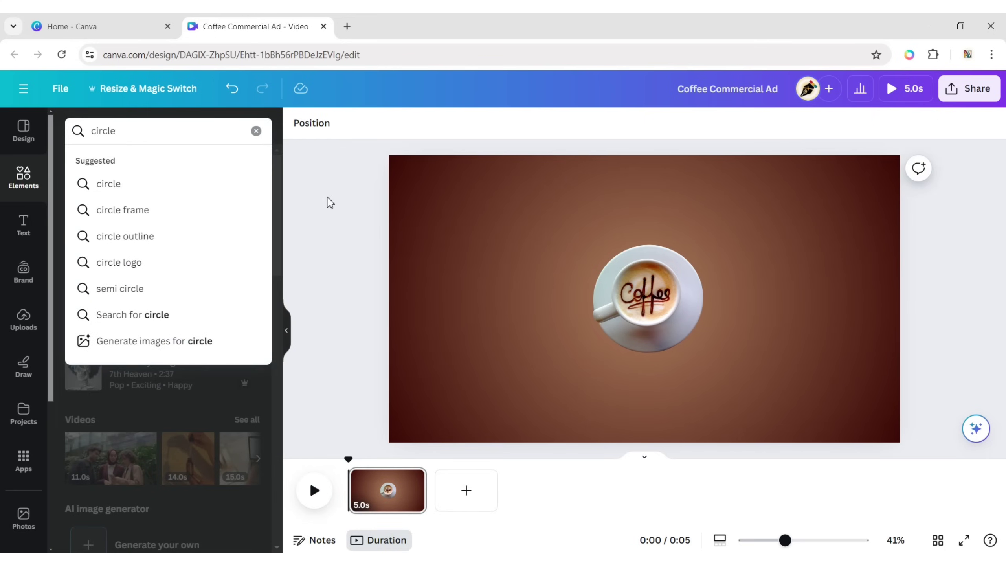
text( shadow)
key(Return)
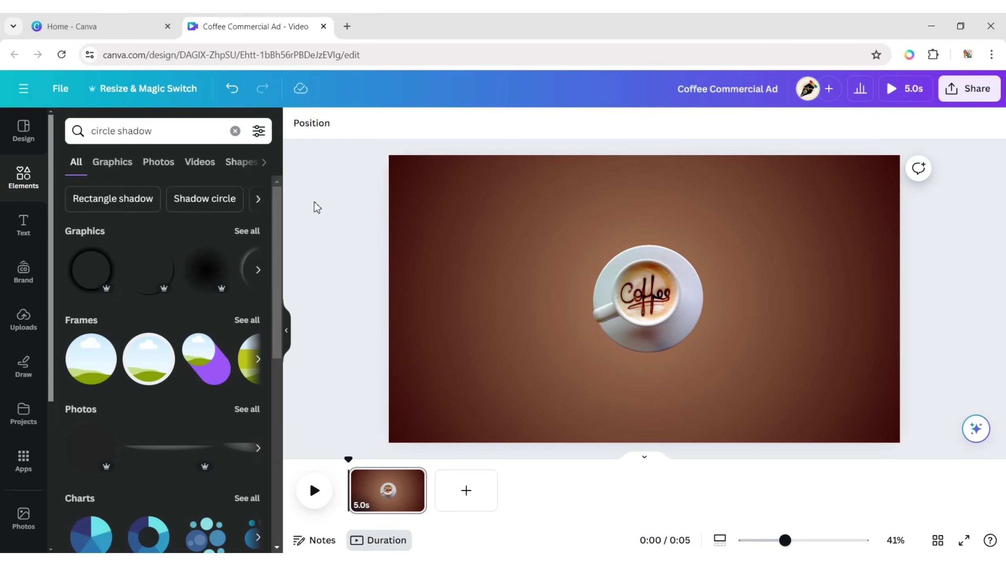
click(114, 165)
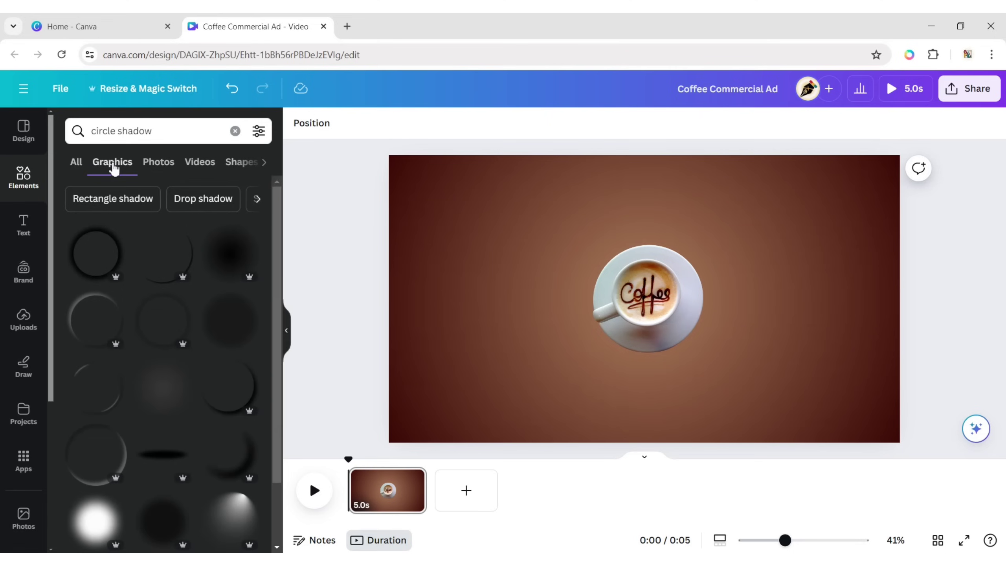
click(223, 250)
click(286, 330)
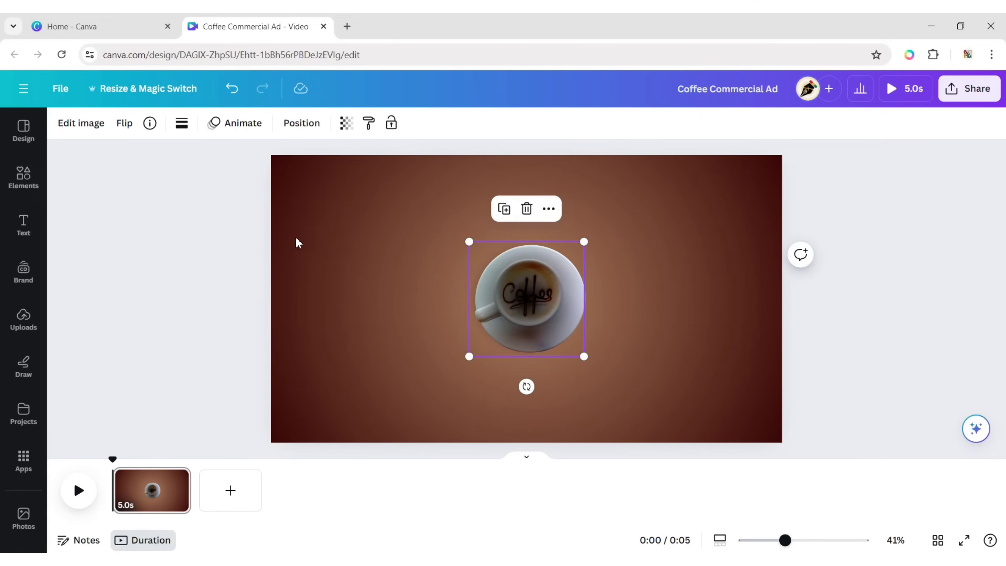
Step: Send the shadow graphic behind the coffee cup
click(307, 128)
click(232, 184)
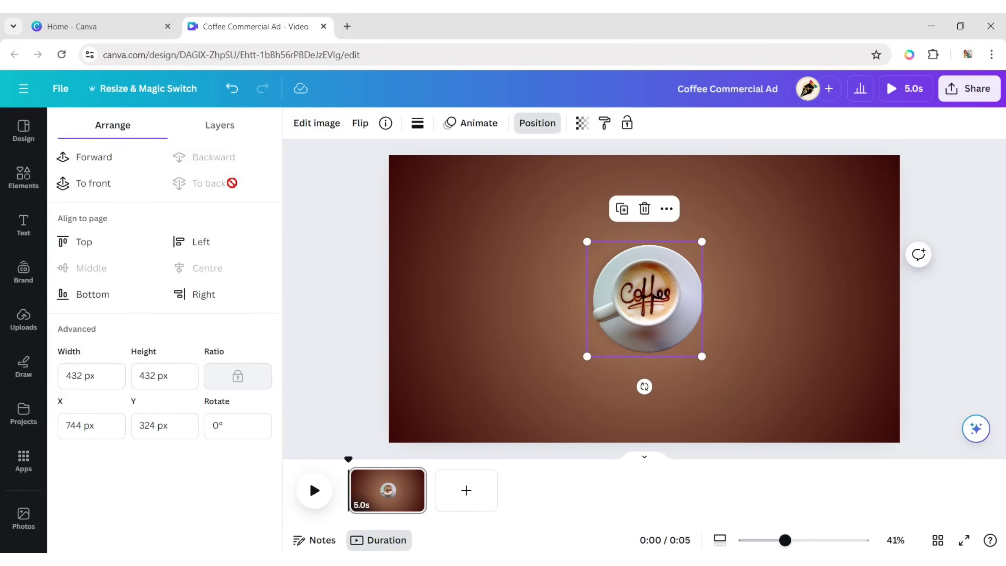
click(308, 260)
click(856, 318)
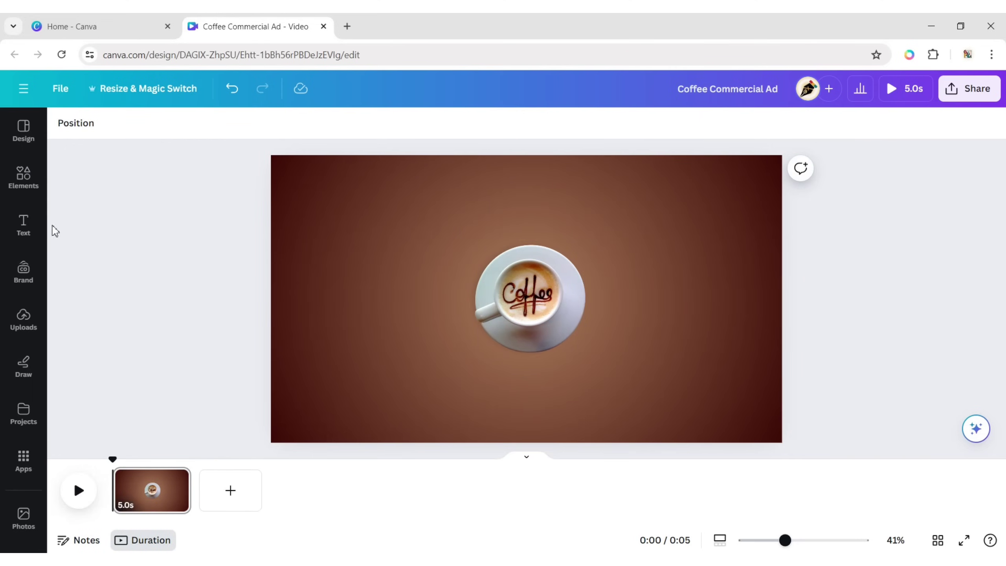
Step: Add a COFFEE heading in the High Cruiser font at size 180
click(23, 224)
click(218, 263)
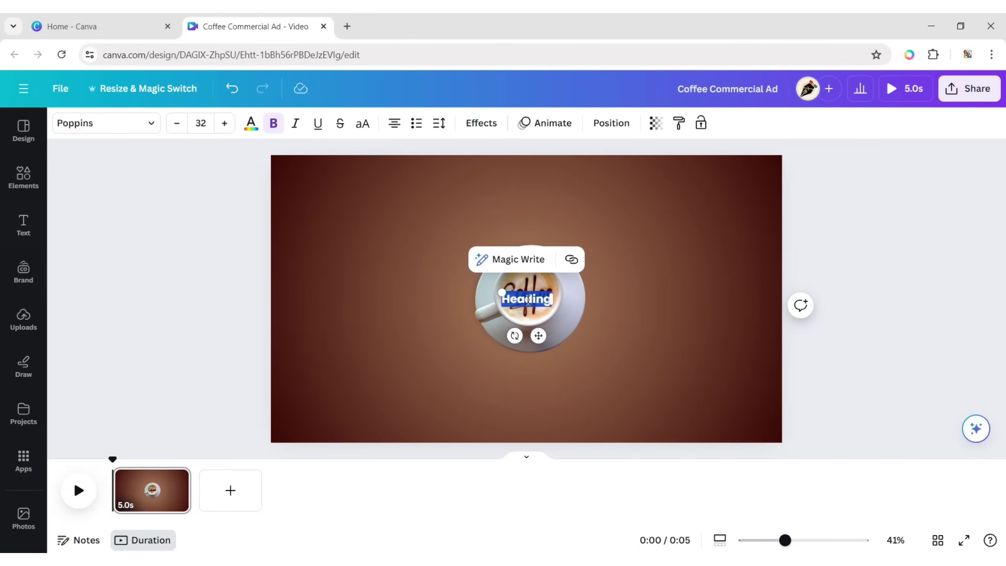
key(BackSpace)
text(Coffee)
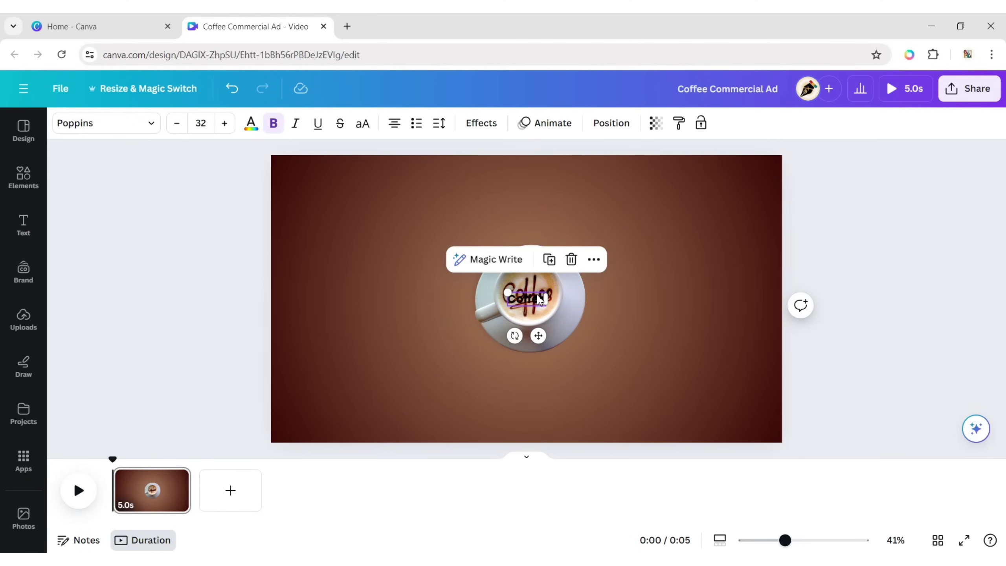
click(136, 123)
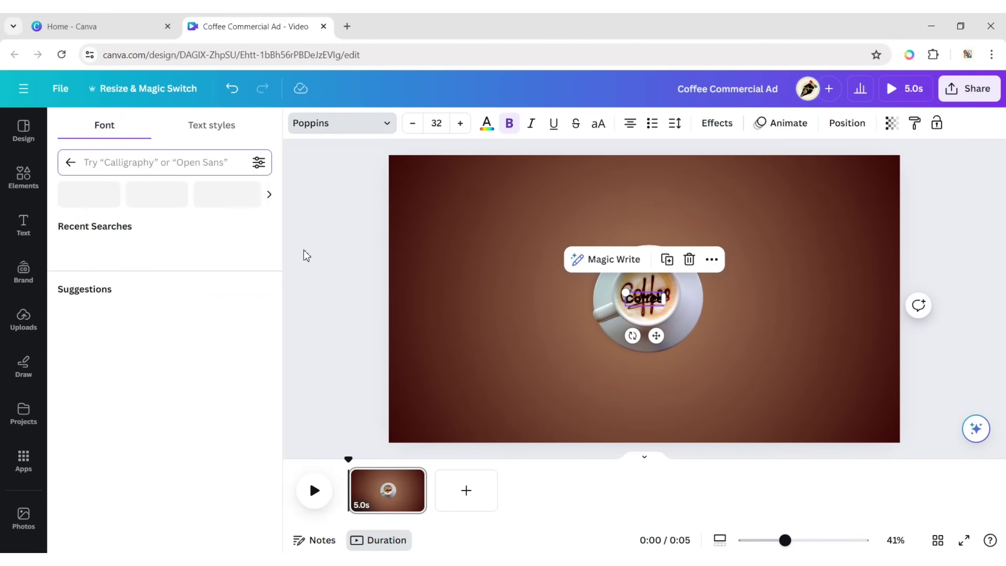
text(high cr)
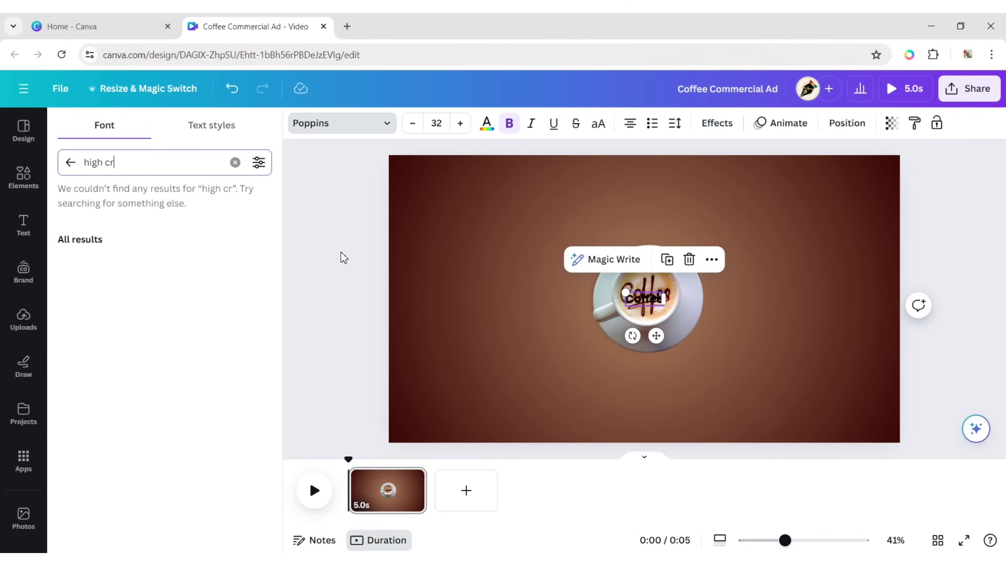
text(uiser)
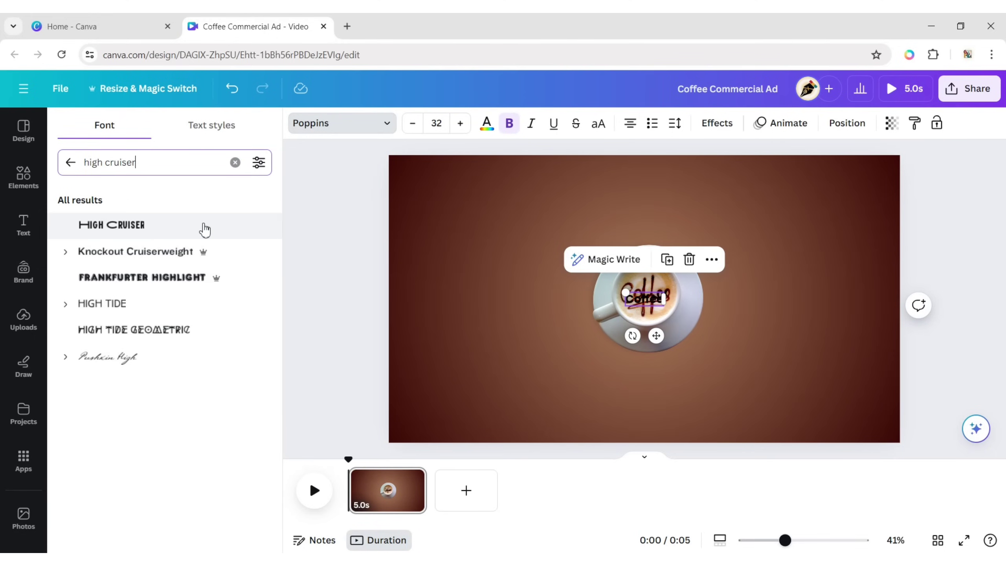
click(317, 283)
click(209, 123)
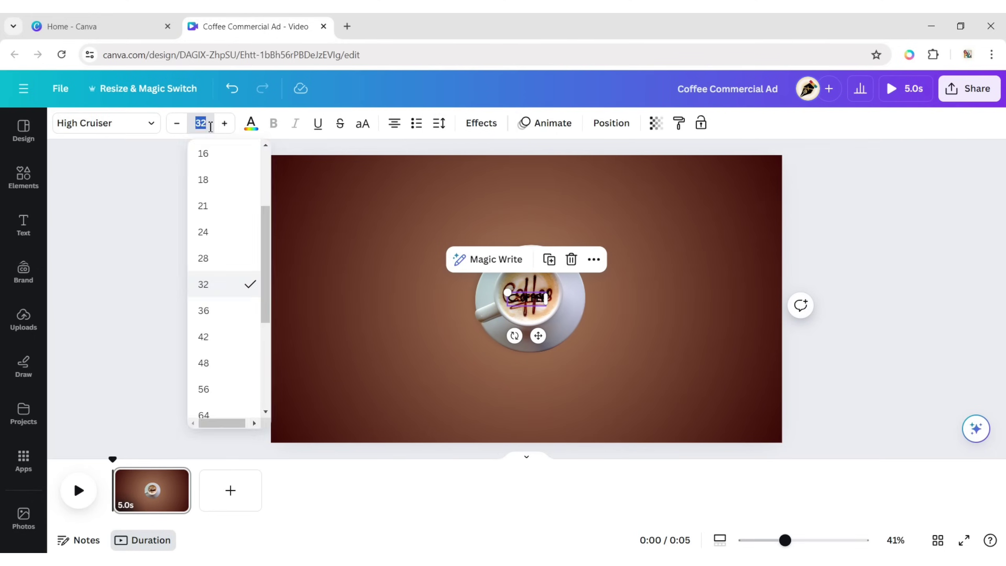
text(180)
key(Return)
Step: Move the COFFEE title to the top of the page and colour it #FFBD6F
click(891, 353)
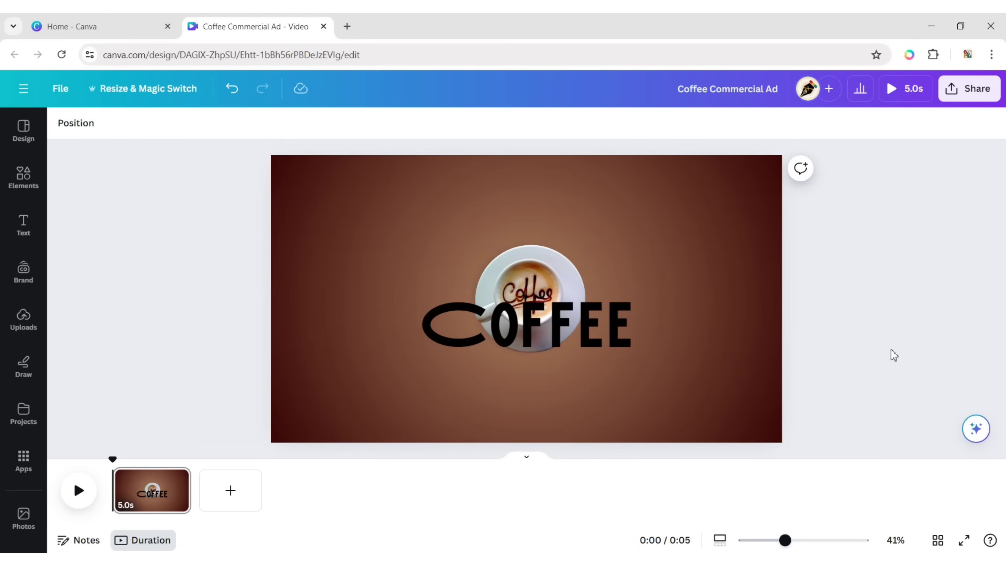
click(563, 339)
drag(563, 338, 553, 207)
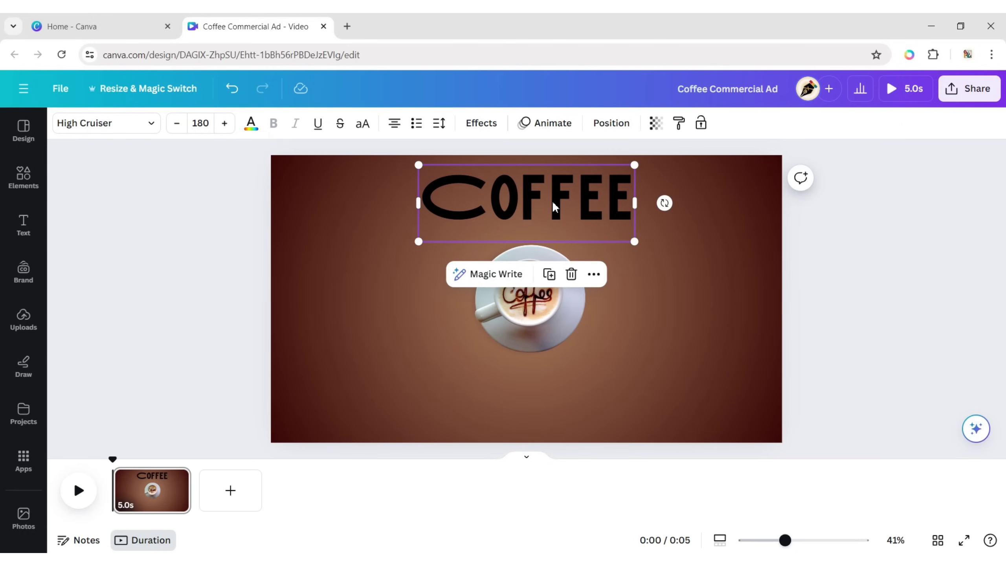
click(251, 123)
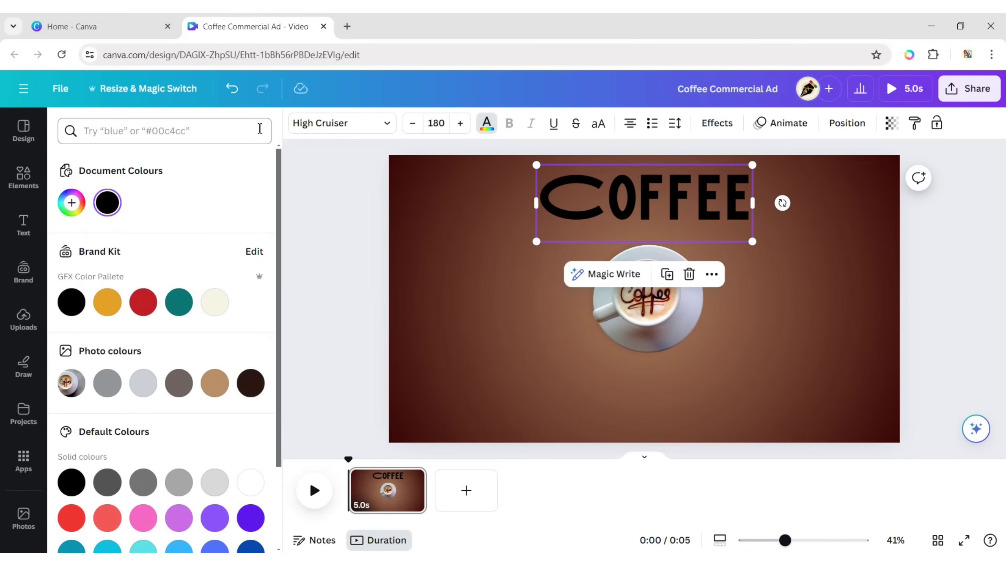
click(71, 203)
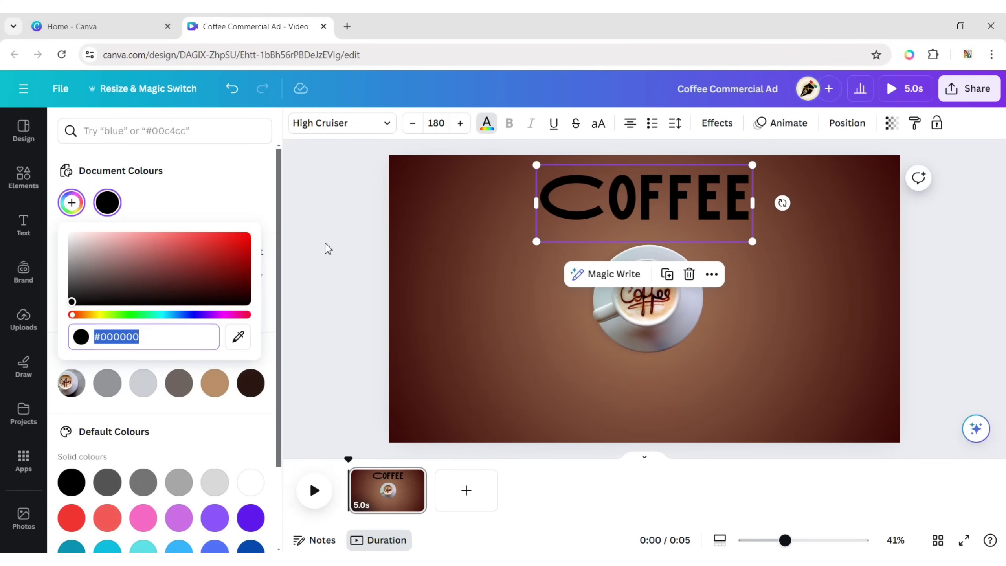
text(#FFBD6F)
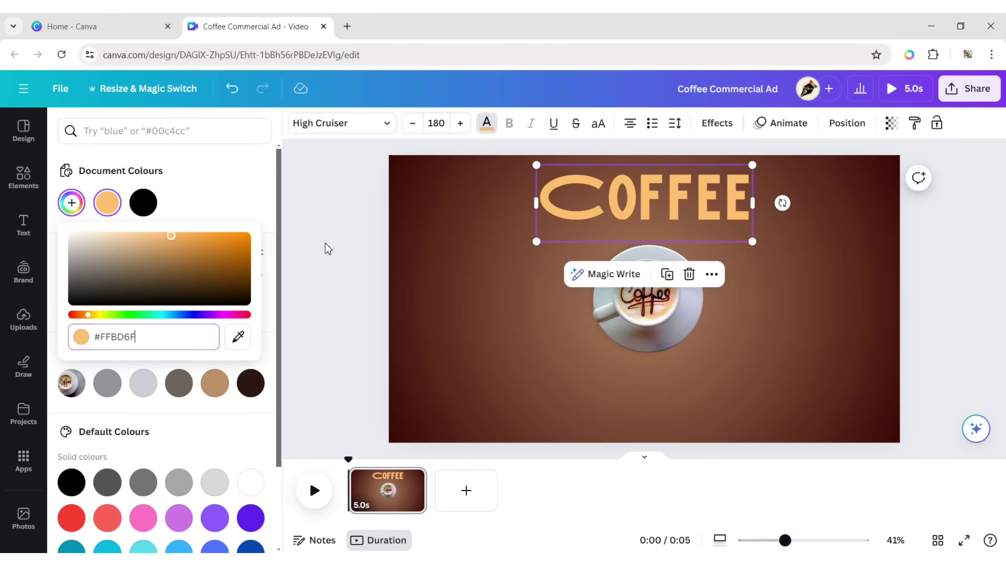
key(Escape)
key(Escape)
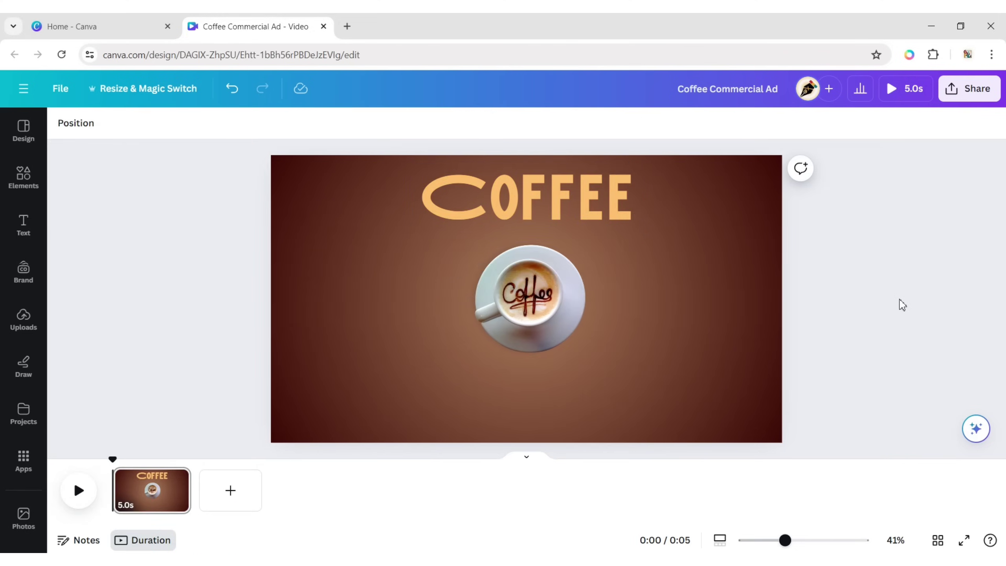
Step: Duplicate the COFFEE title three times and arrange the four copies vertically
click(615, 213)
click(550, 272)
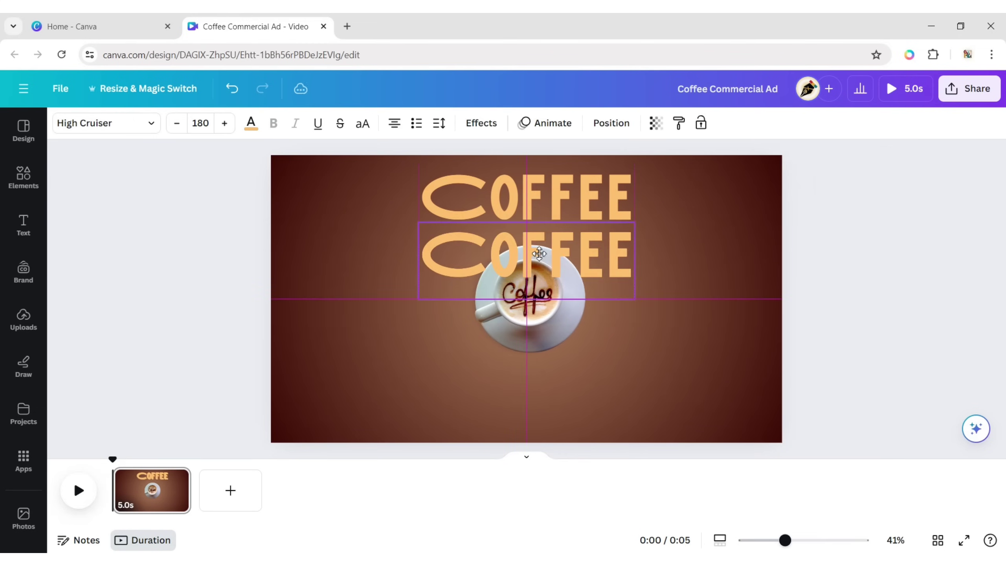
click(548, 193)
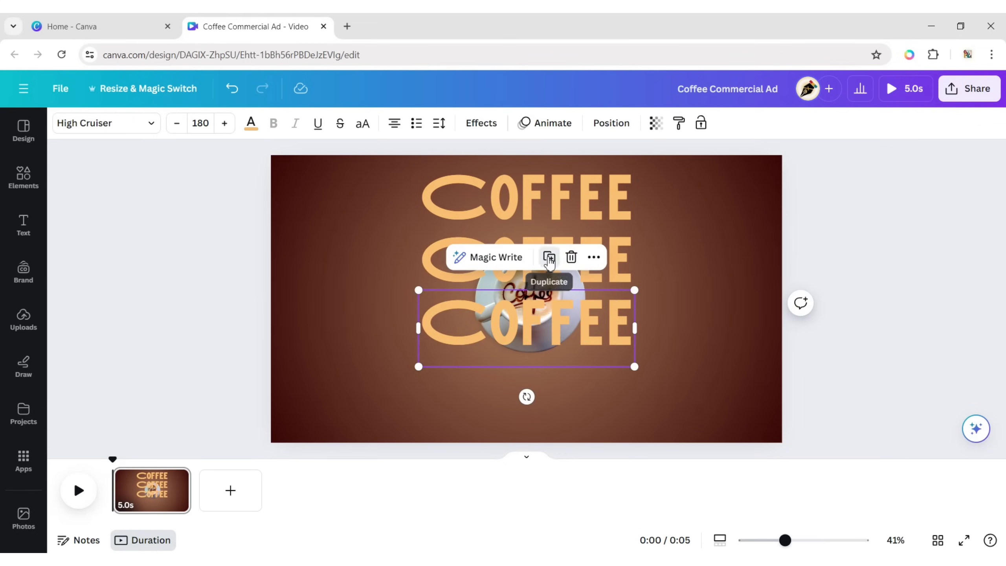
click(548, 256)
mouse_move(541, 385)
mouse_down()
mouse_move(541, 406)
mouse_move(542, 398)
mouse_up()
drag(532, 212, 532, 212)
drag(545, 397, 546, 389)
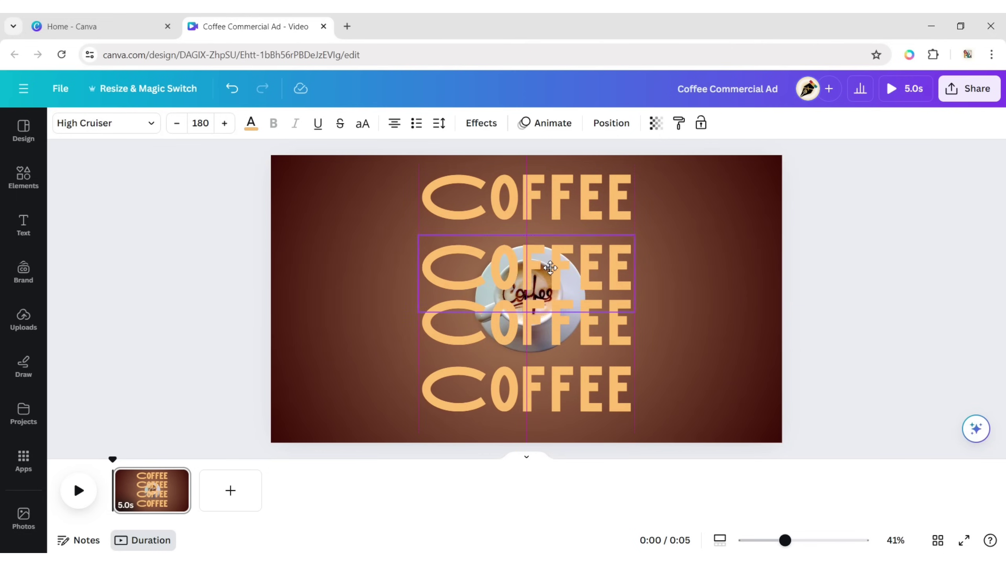
Step: Space the four COFFEE lines evenly with Tidy up
click(881, 243)
click(597, 197)
shift+click(597, 264)
shift+click(598, 322)
shift+click(598, 389)
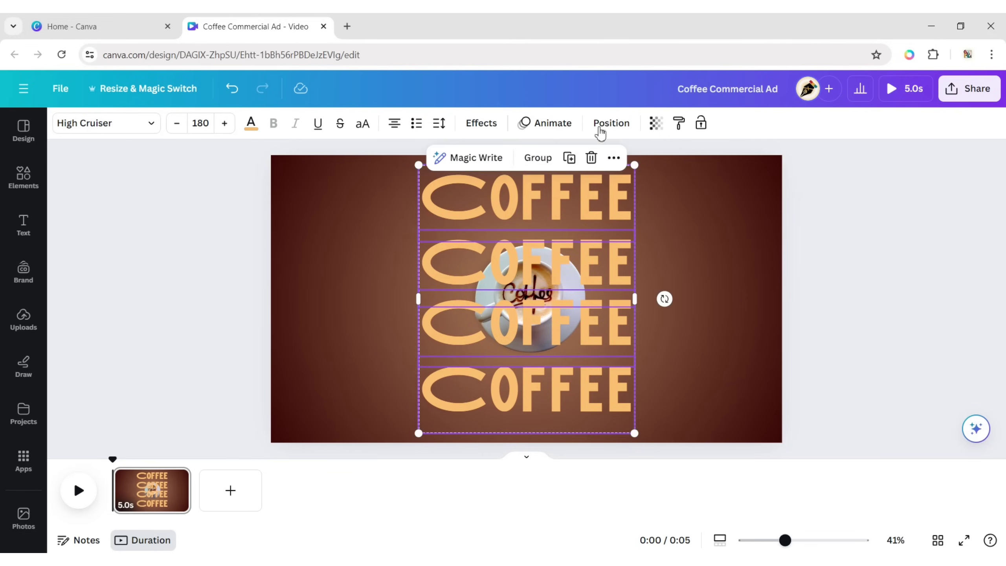
click(595, 126)
click(97, 381)
click(941, 273)
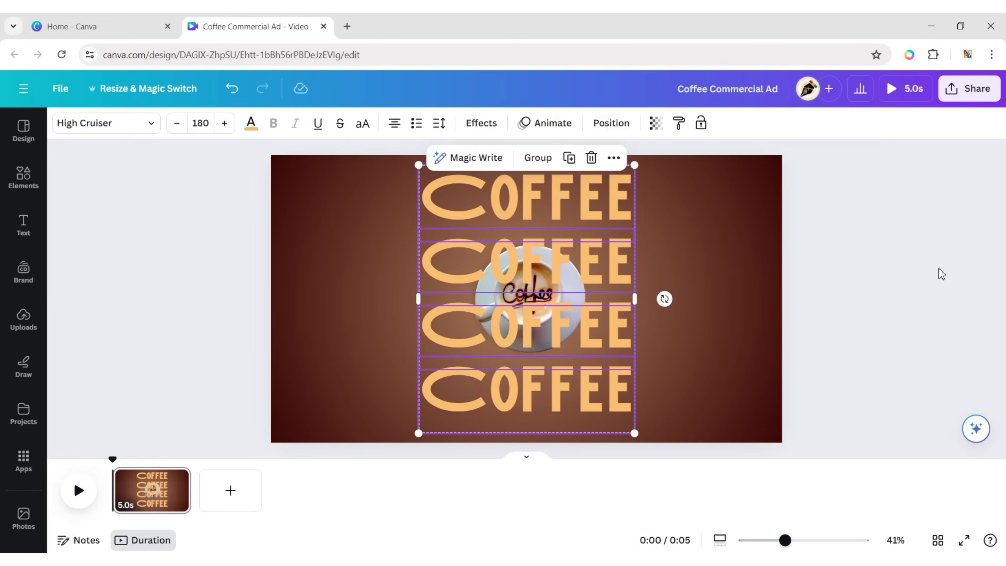
Step: Move the cup and shadow layers above the COFFEE texts in the Layers list
click(872, 256)
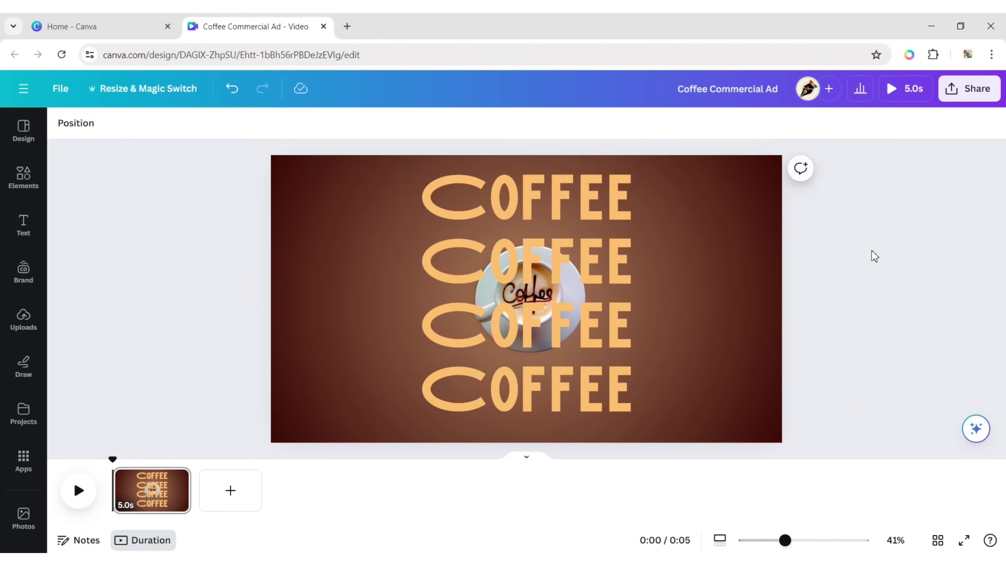
click(543, 264)
click(611, 123)
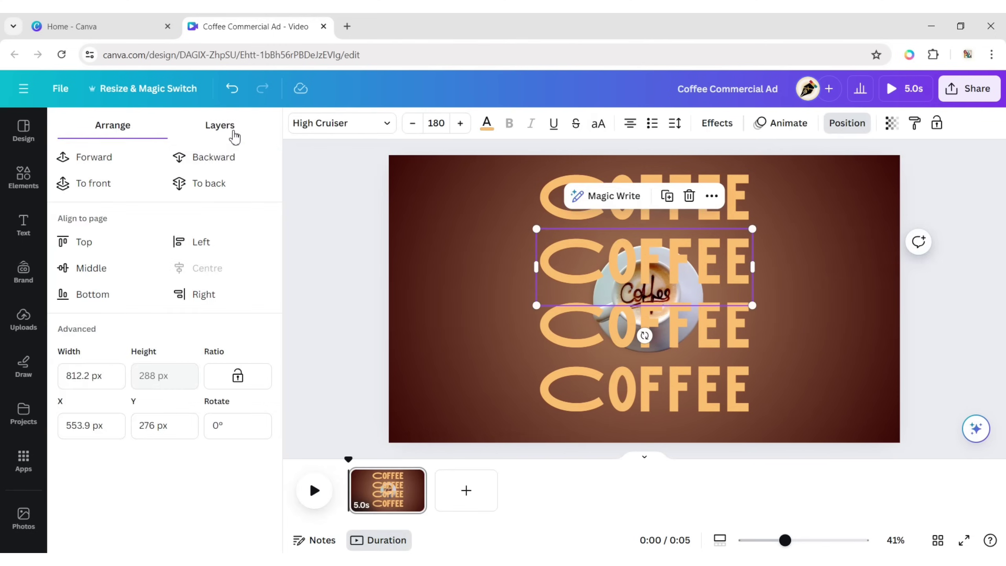
click(221, 125)
click(222, 359)
shift+click(198, 415)
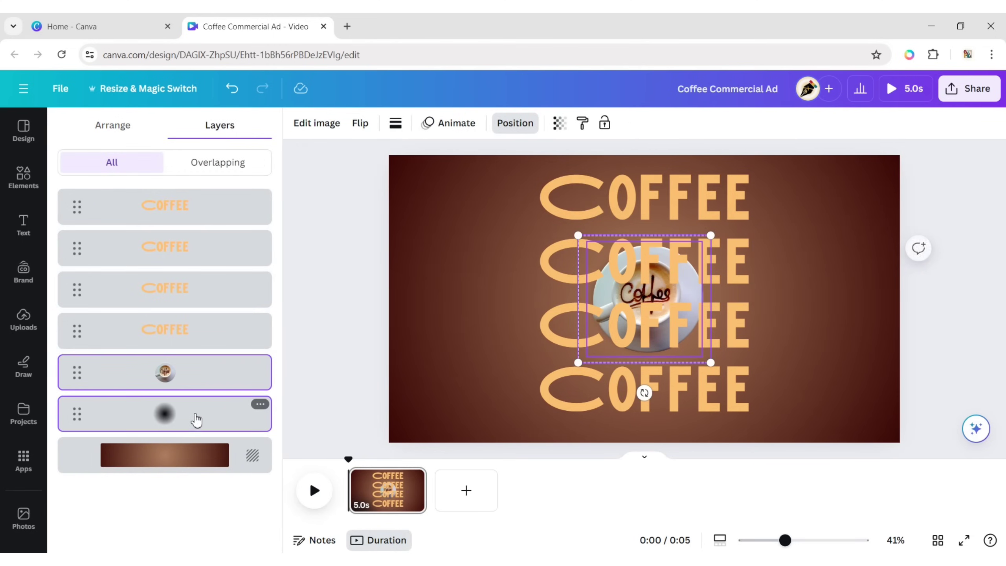
drag(198, 380, 197, 192)
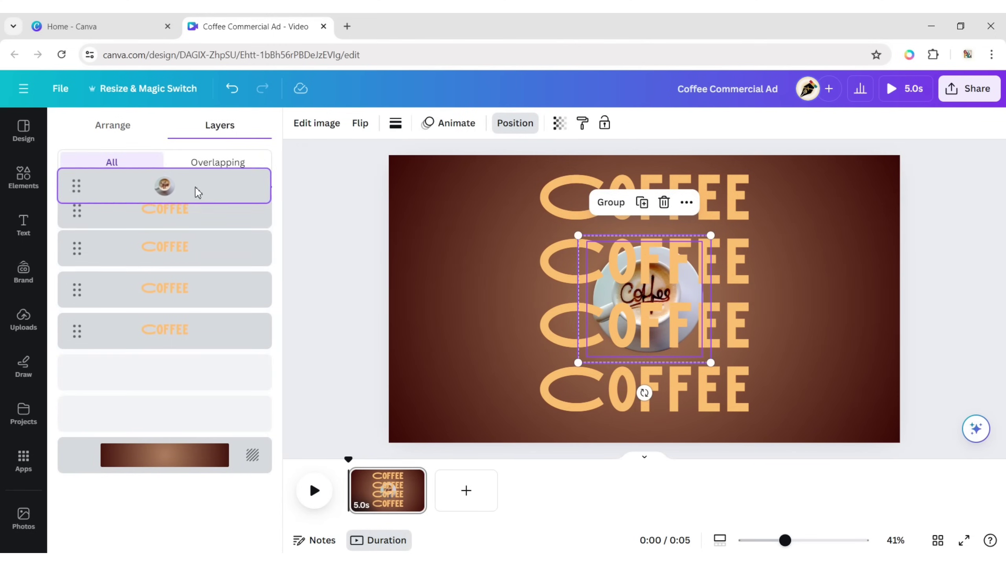
click(883, 271)
Step: Enlarge the cup and shadow slightly and recentre them on the page
click(824, 288)
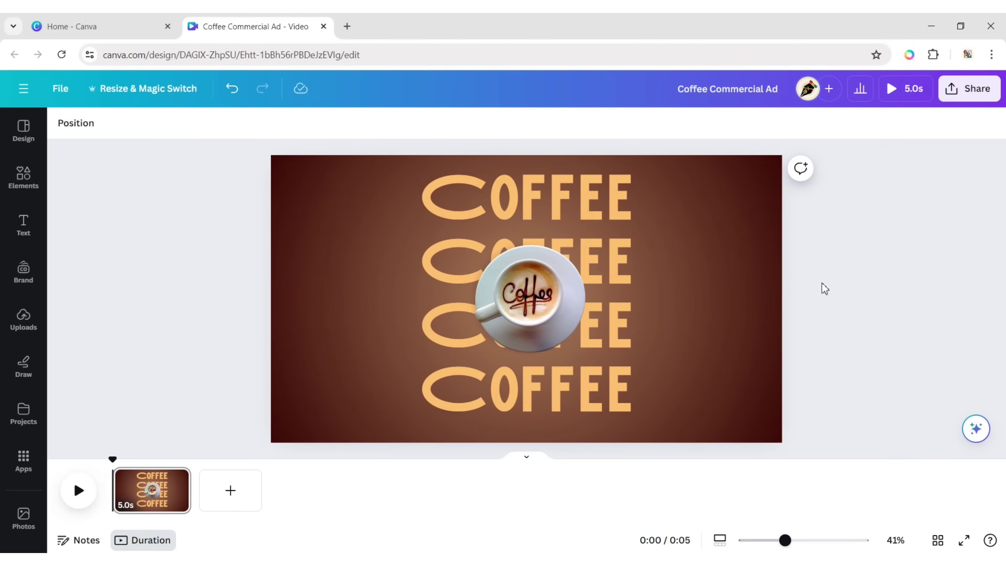
click(544, 296)
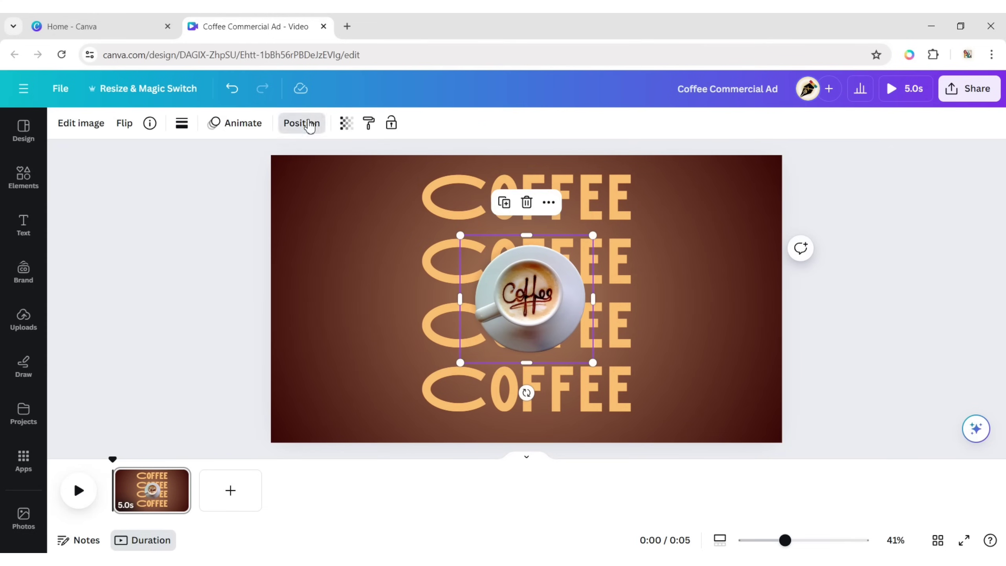
click(304, 123)
shift+click(236, 259)
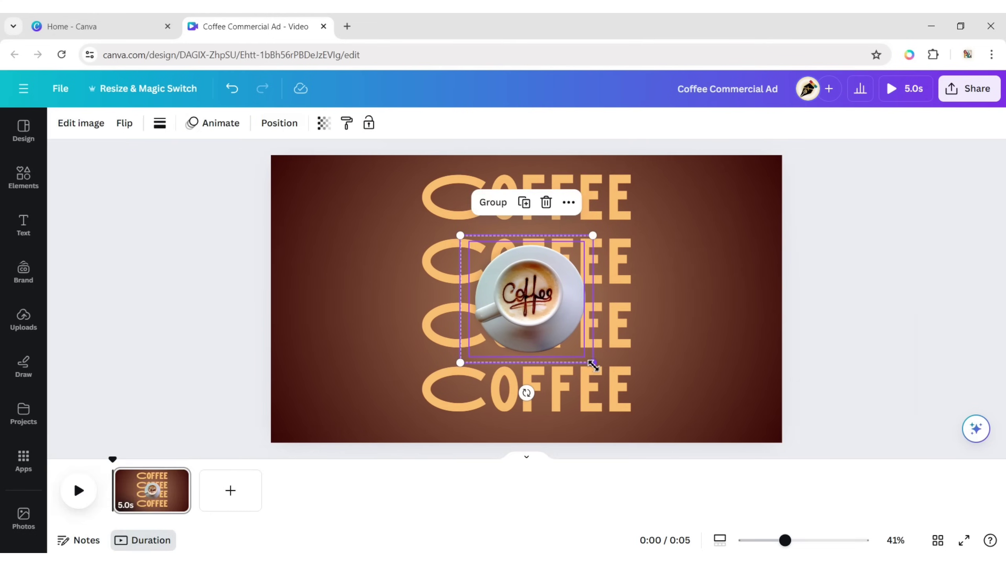
drag(595, 367, 603, 370)
drag(534, 299, 535, 291)
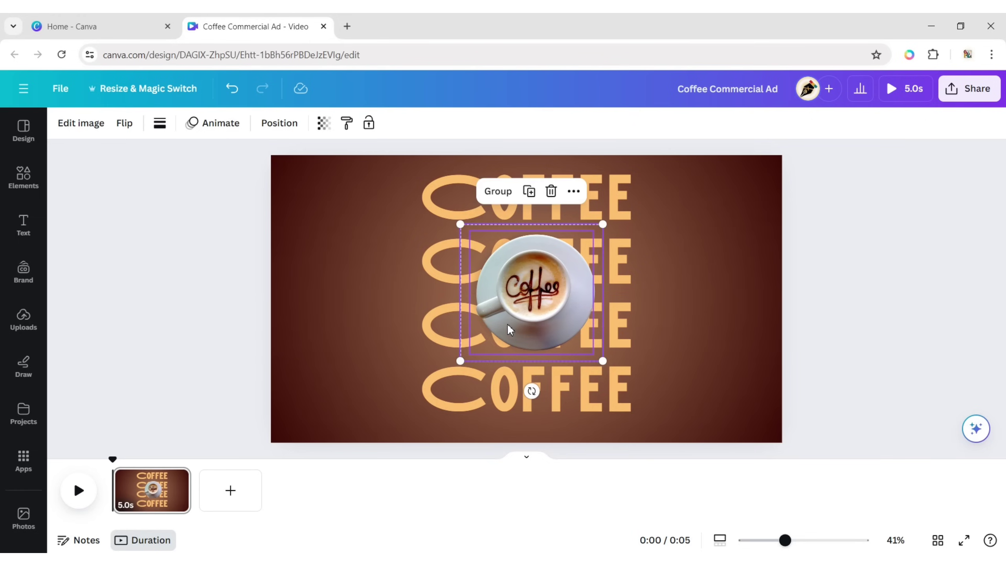
click(863, 286)
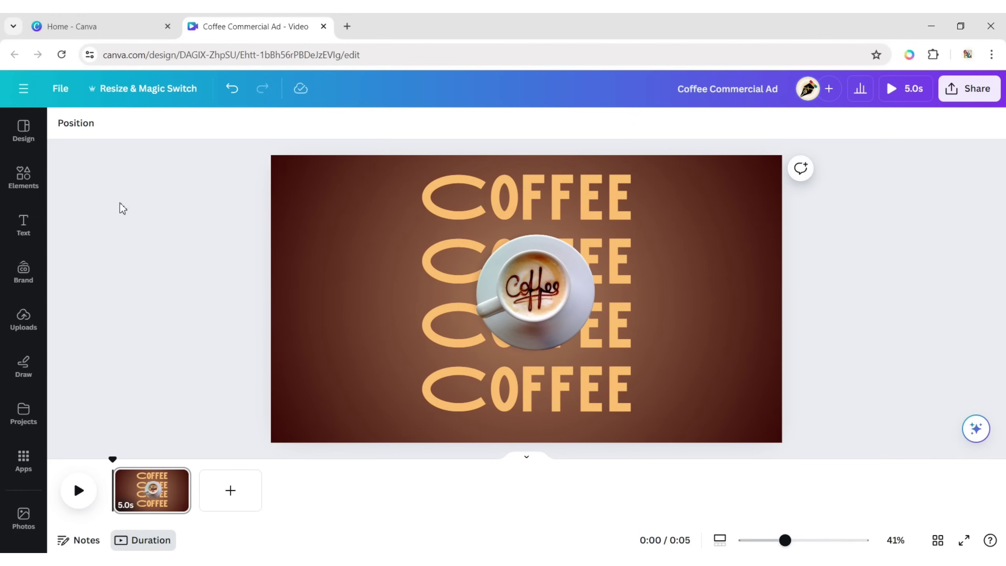
Step: Add a coffee bean photo from an Elements photo search for 'coffee seed'
click(23, 177)
click(236, 130)
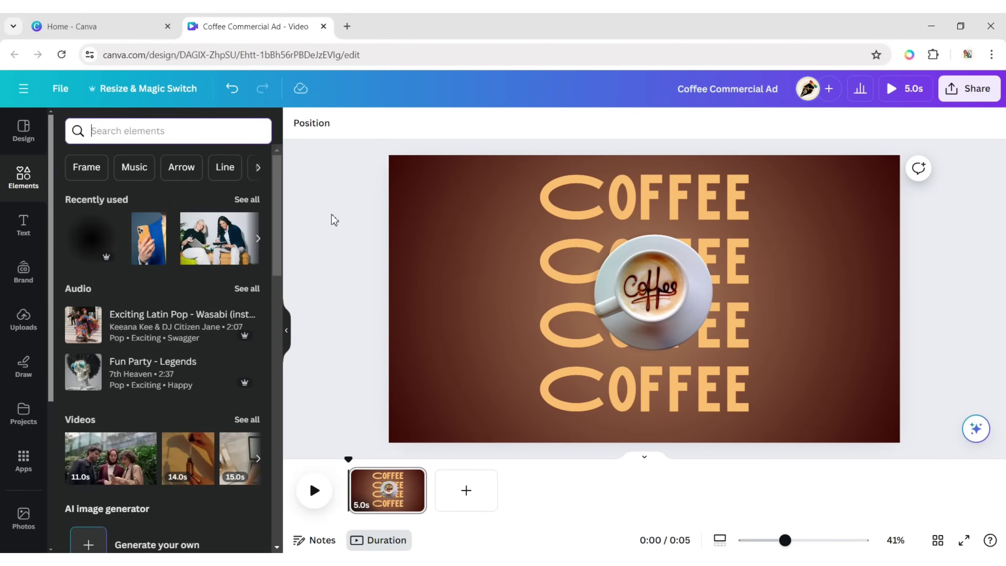
text(coffee )
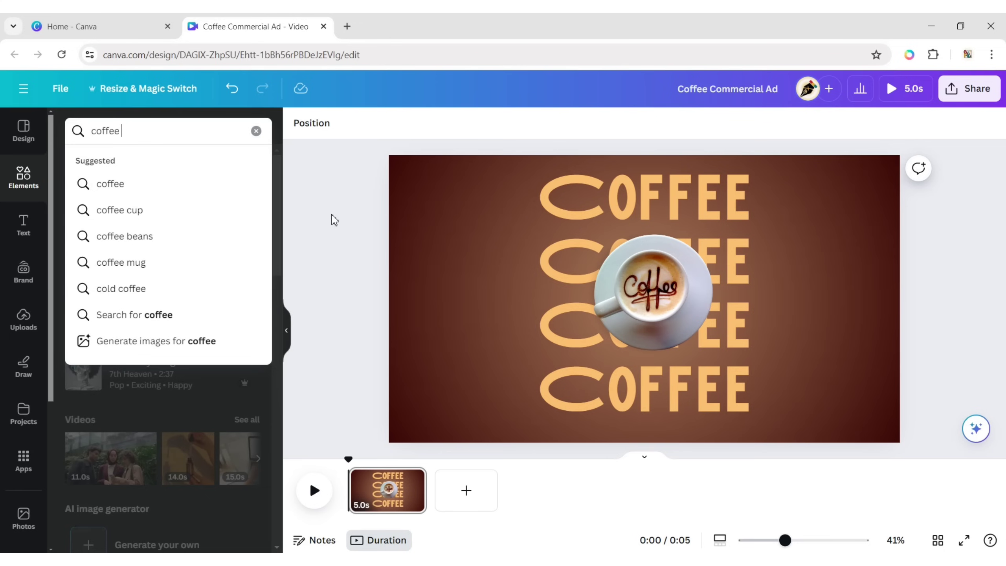
text(seed)
key(Return)
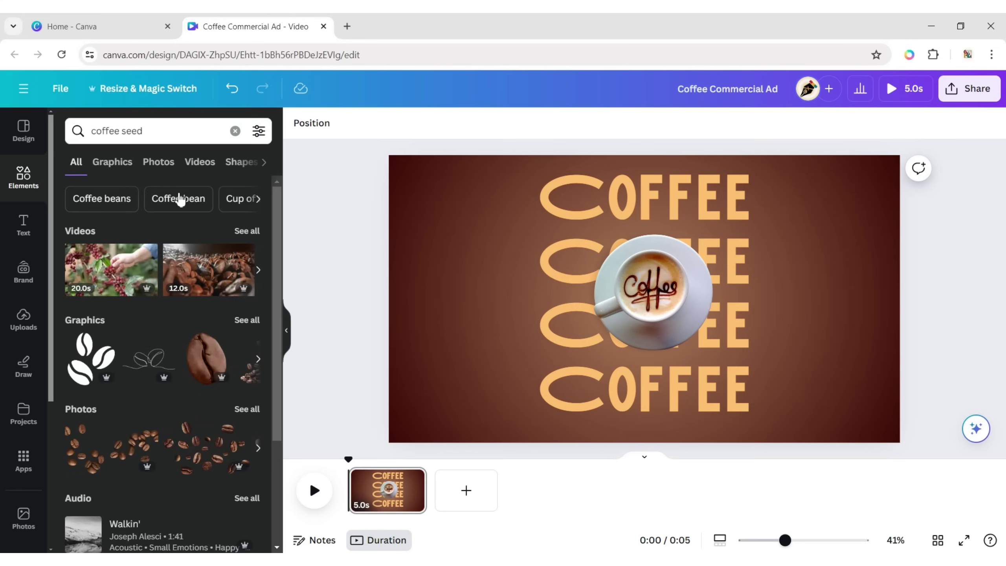
click(158, 162)
click(210, 330)
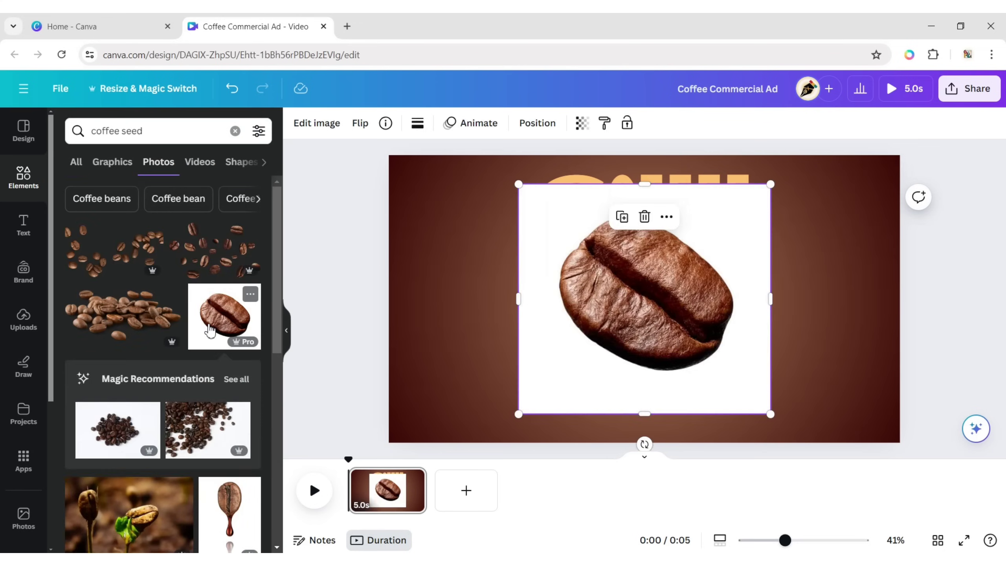
click(319, 126)
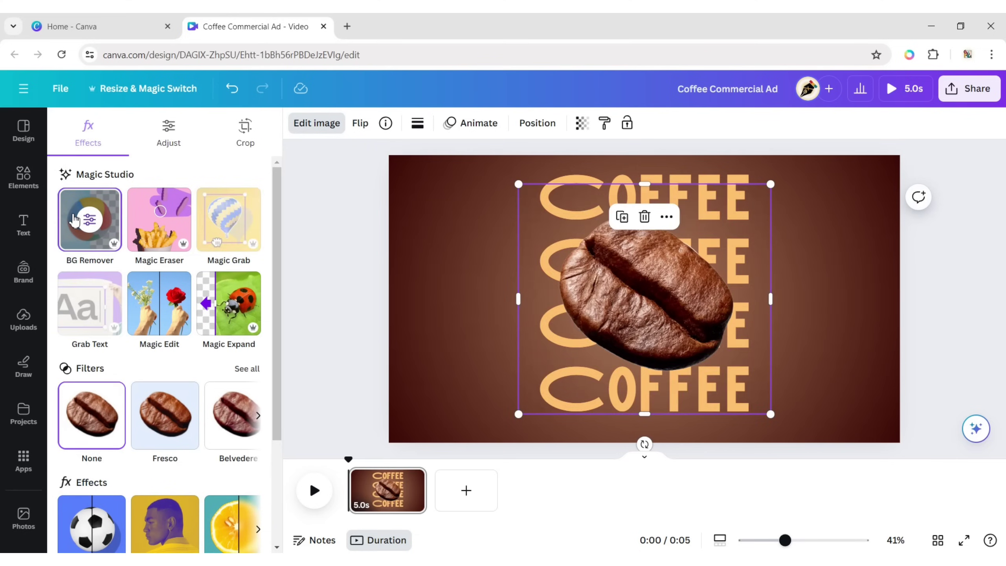
click(28, 186)
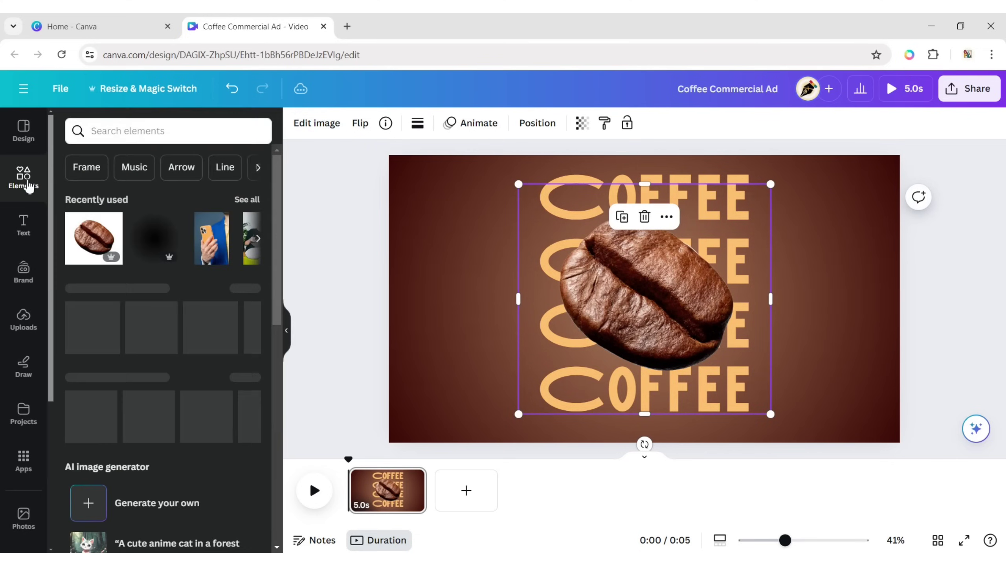
Step: Add the dripping coffee bean photo and remove its white background
click(92, 131)
click(114, 189)
click(158, 165)
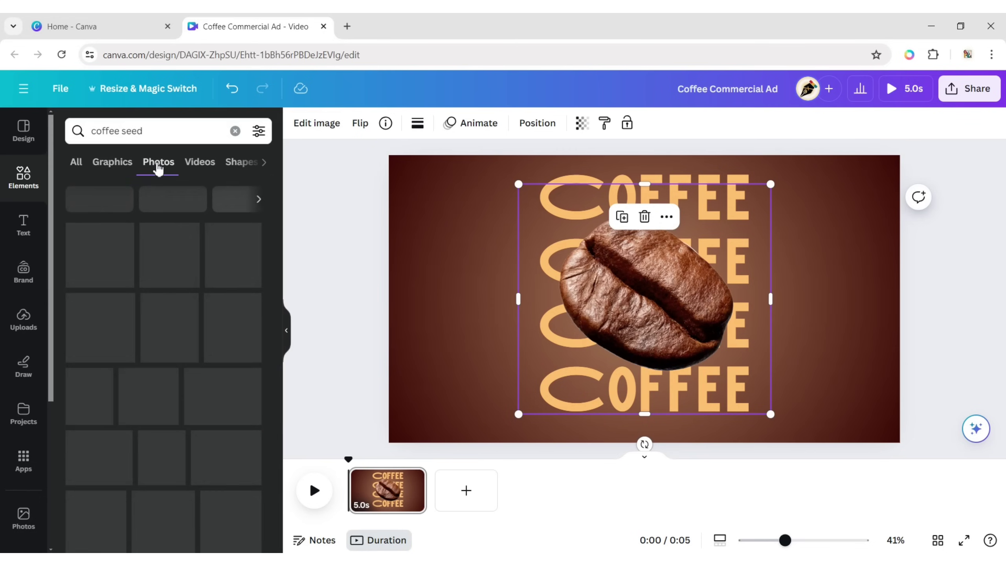
click(228, 397)
click(331, 130)
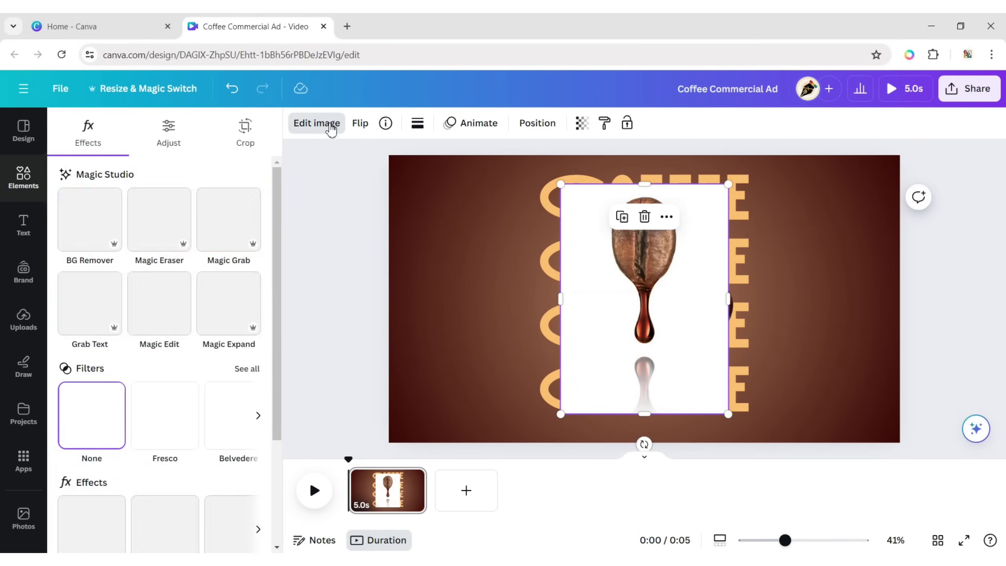
click(73, 222)
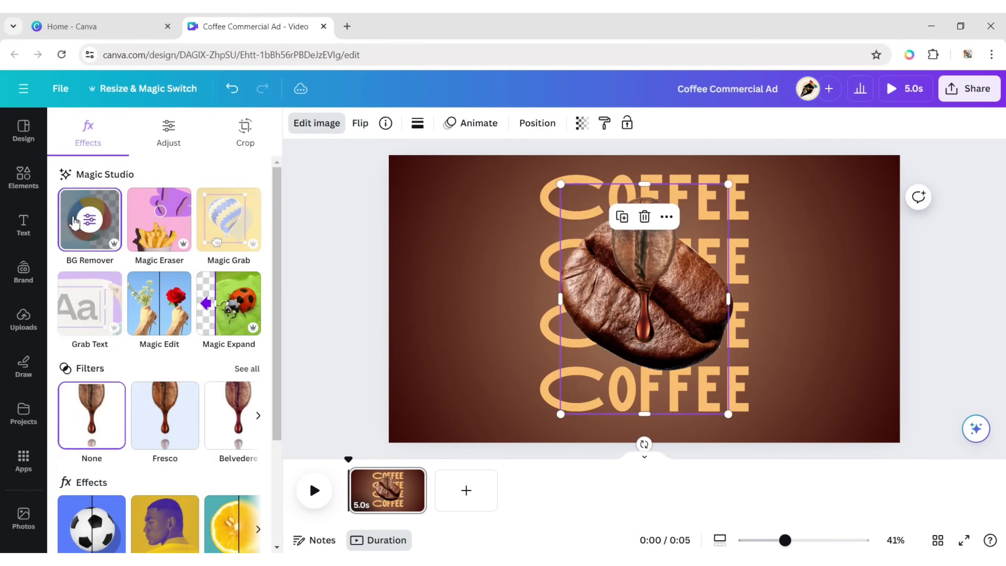
click(26, 178)
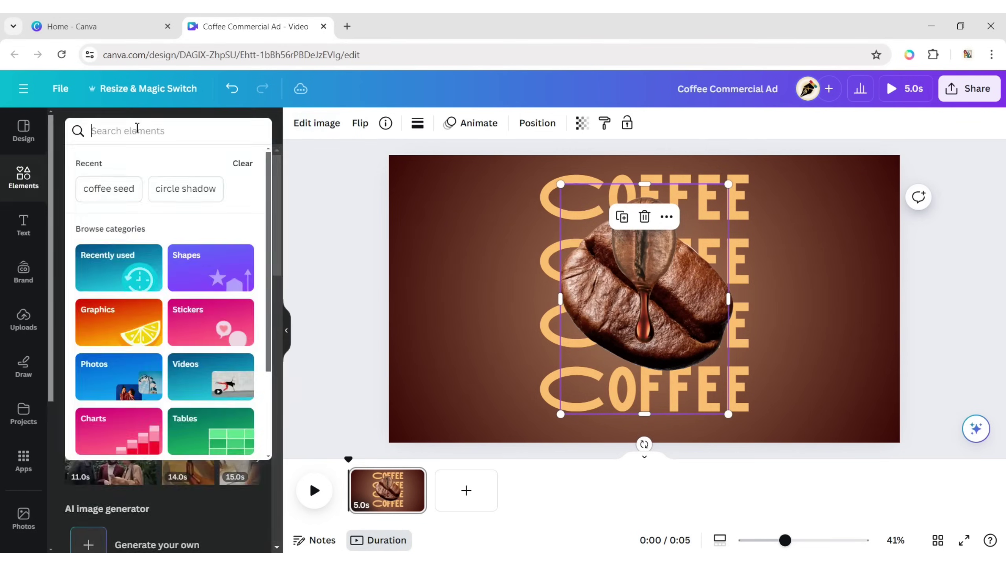
text(nut)
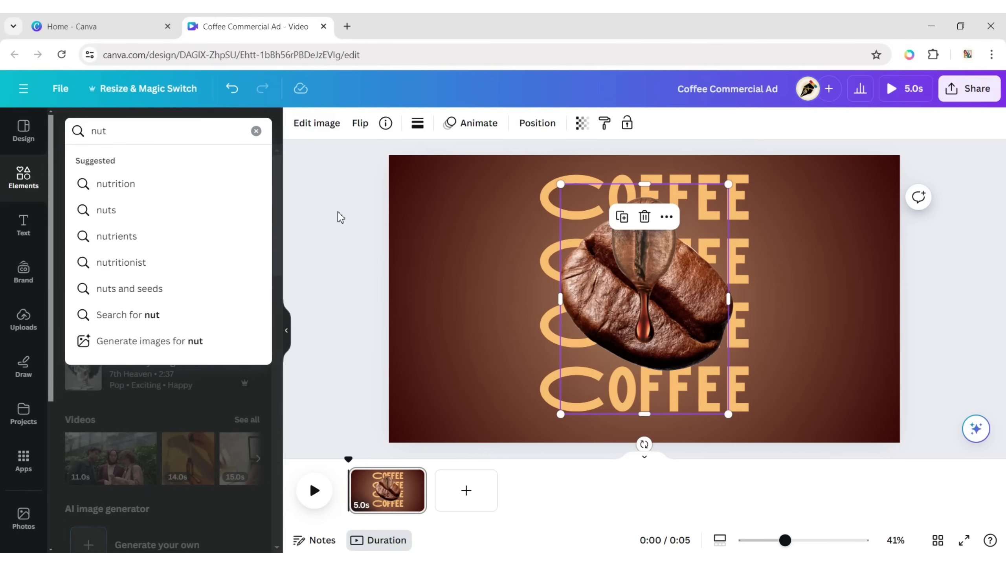
Step: Add a hazelnut photo from an Elements photo search for 'nut'
key(Return)
click(158, 162)
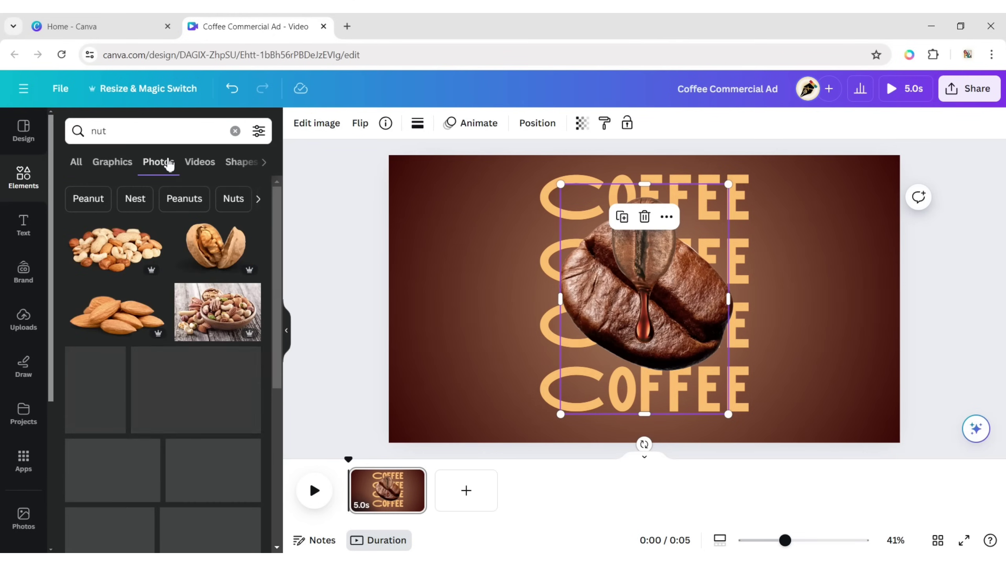
scroll(268, 295, down, 2)
scroll(268, 295, down, 2)
scroll(261, 348, down, 2)
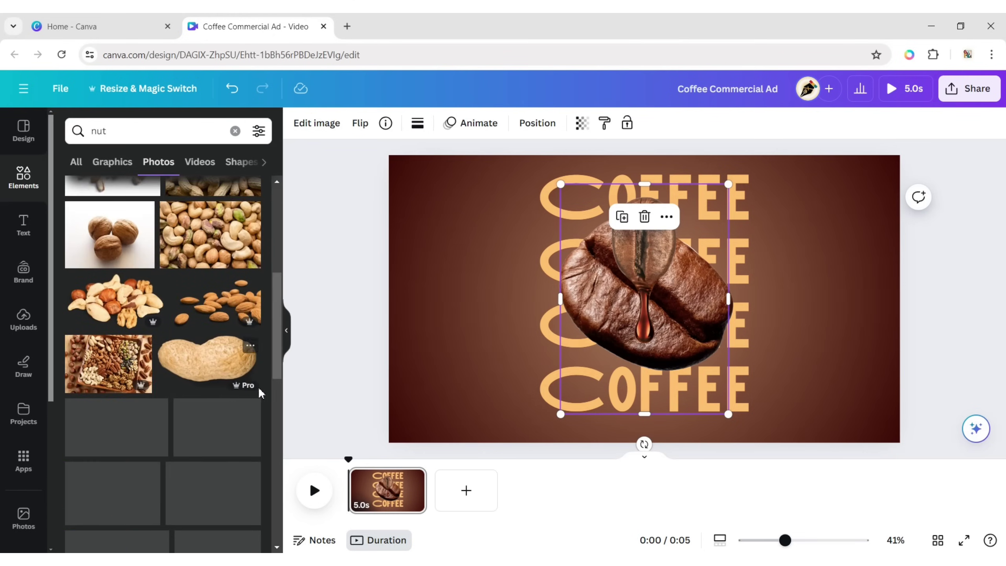
scroll(274, 341, down, 2)
scroll(273, 389, down, 2)
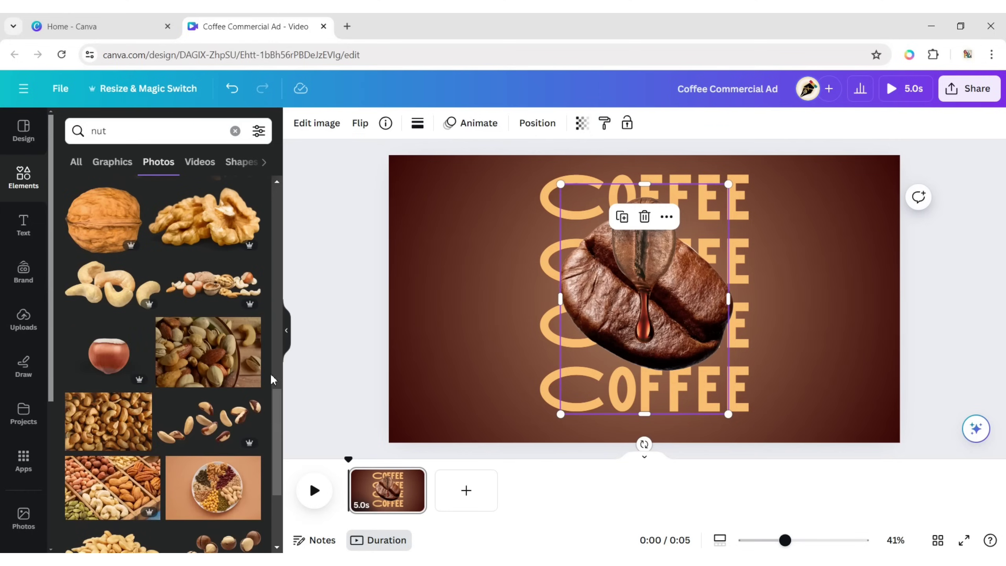
click(117, 355)
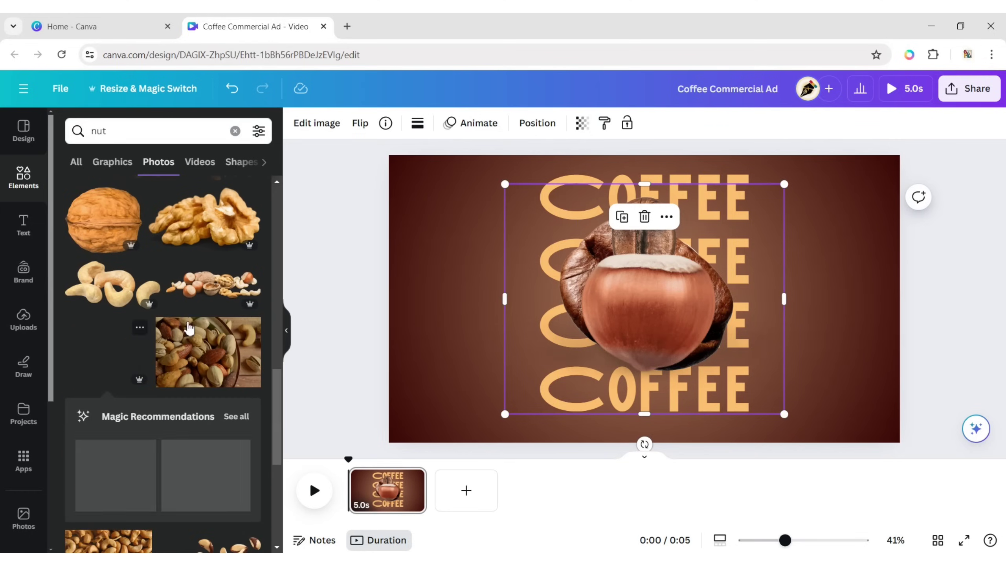
Step: Add a photo of three chocolate chips from a 'choco chips' photo search
click(235, 130)
text(ch)
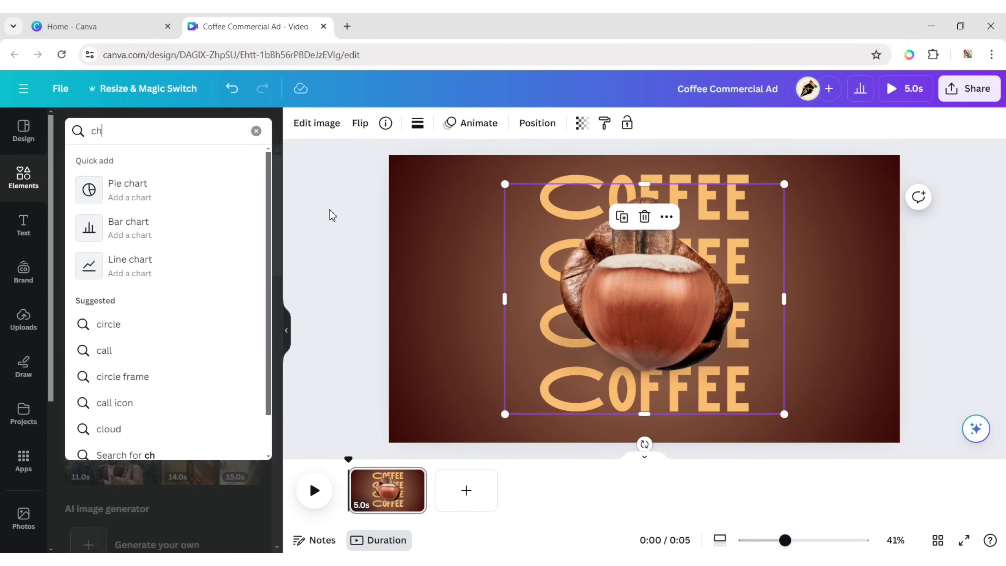
text(oco chips)
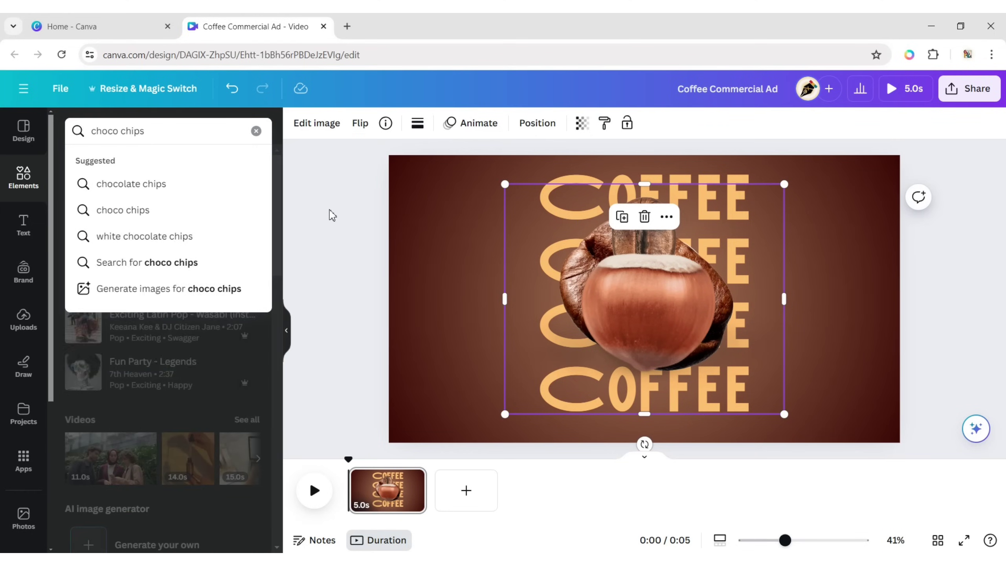
key(Return)
click(159, 162)
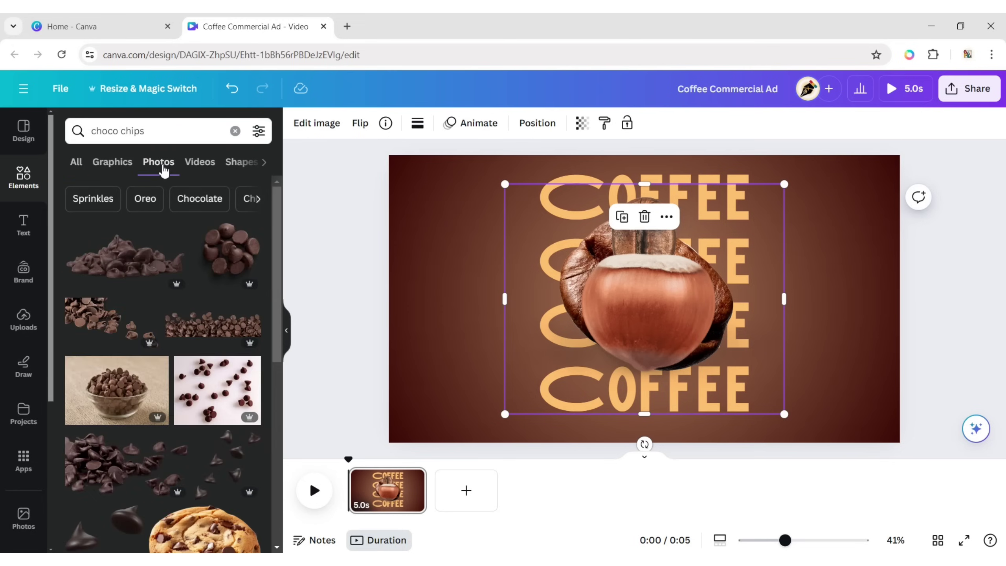
scroll(272, 275, down, 2)
scroll(273, 275, down, 3)
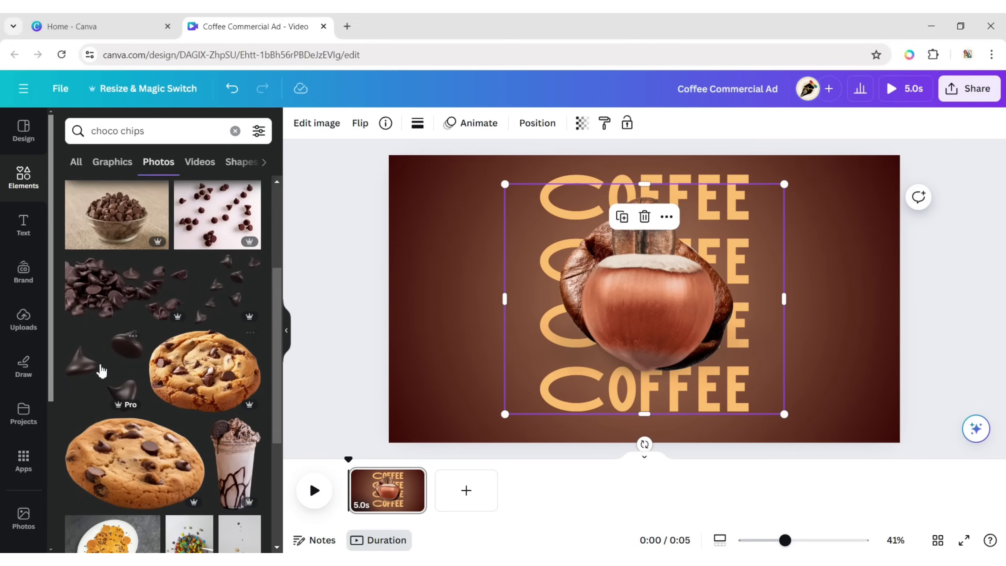
click(111, 315)
click(287, 330)
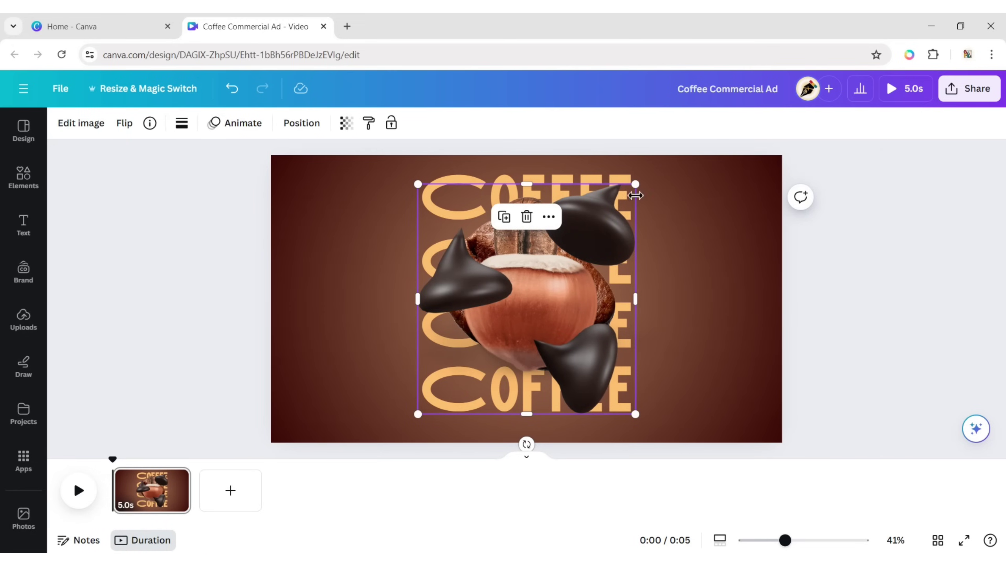
Step: Shrink and reposition the chocolate chips, hazelnut, dripping bean and large coffee bean
drag(635, 184, 574, 310)
drag(504, 338, 366, 270)
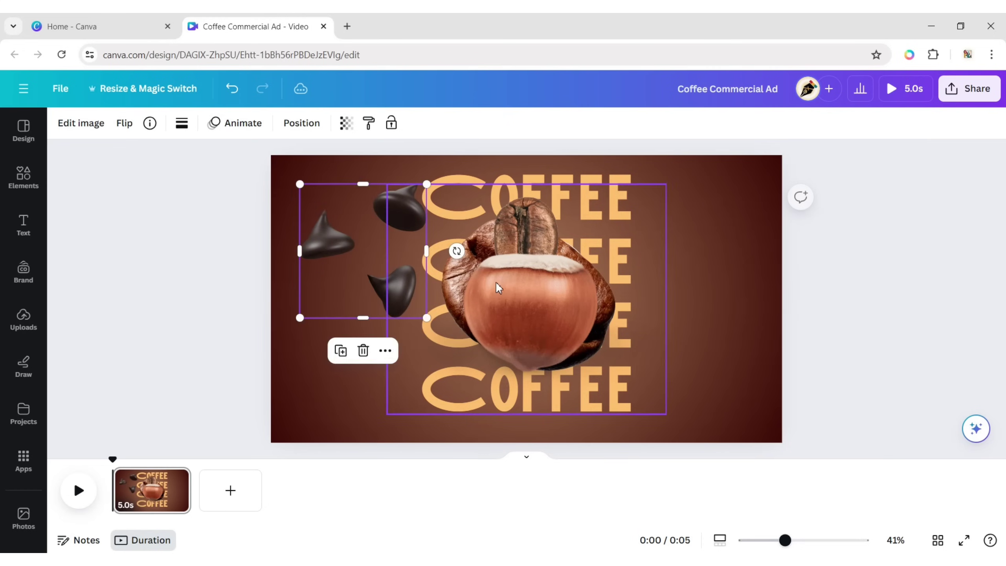
drag(457, 252, 615, 270)
drag(503, 172, 676, 299)
click(527, 236)
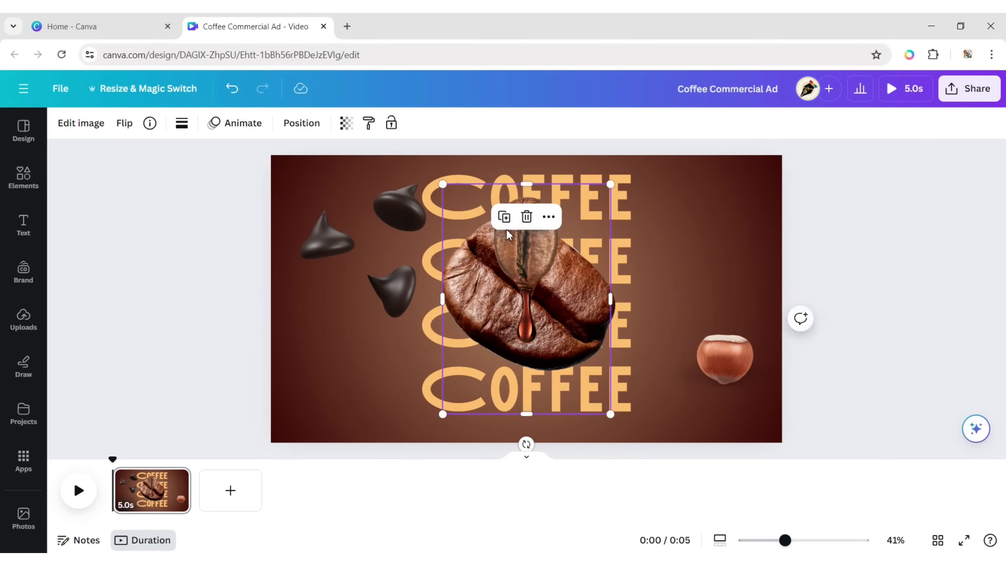
mouse_move(442, 181)
mouse_down()
mouse_move(507, 309)
mouse_move(528, 291)
mouse_up()
drag(568, 416, 568, 382)
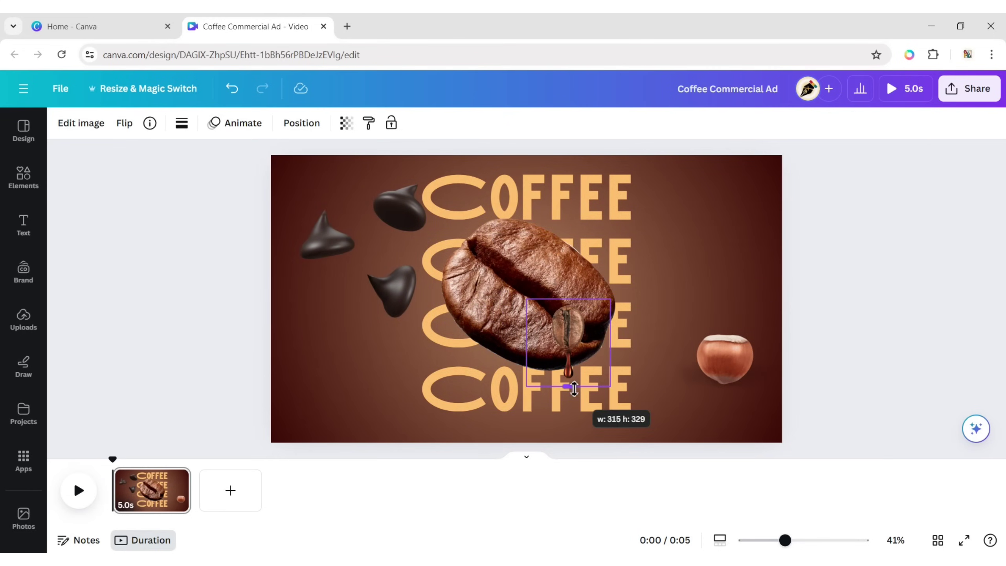
drag(568, 338, 675, 265)
click(462, 228)
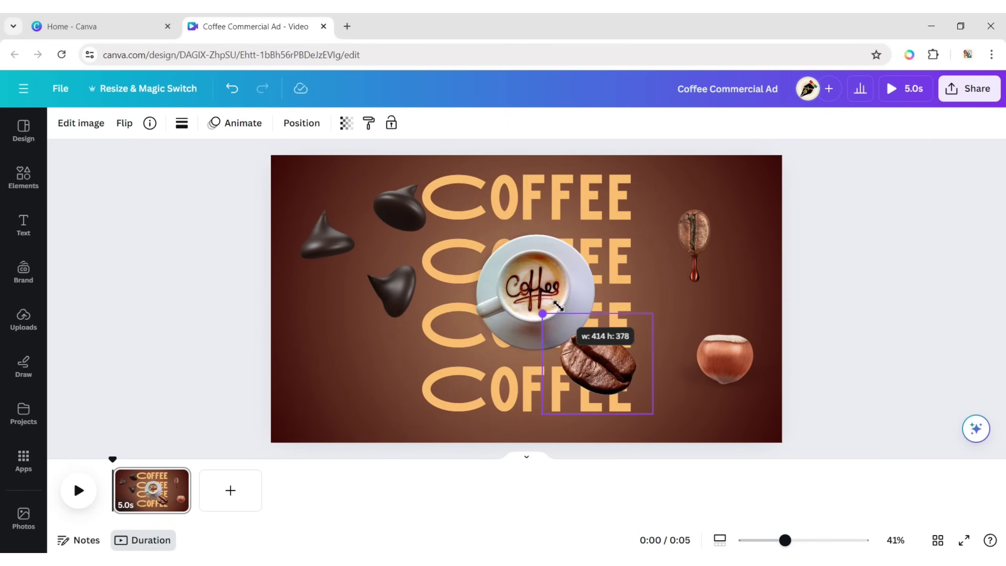
drag(558, 304, 579, 341)
mouse_move(643, 376)
mouse_down()
mouse_move(726, 276)
mouse_move(774, 306)
mouse_up()
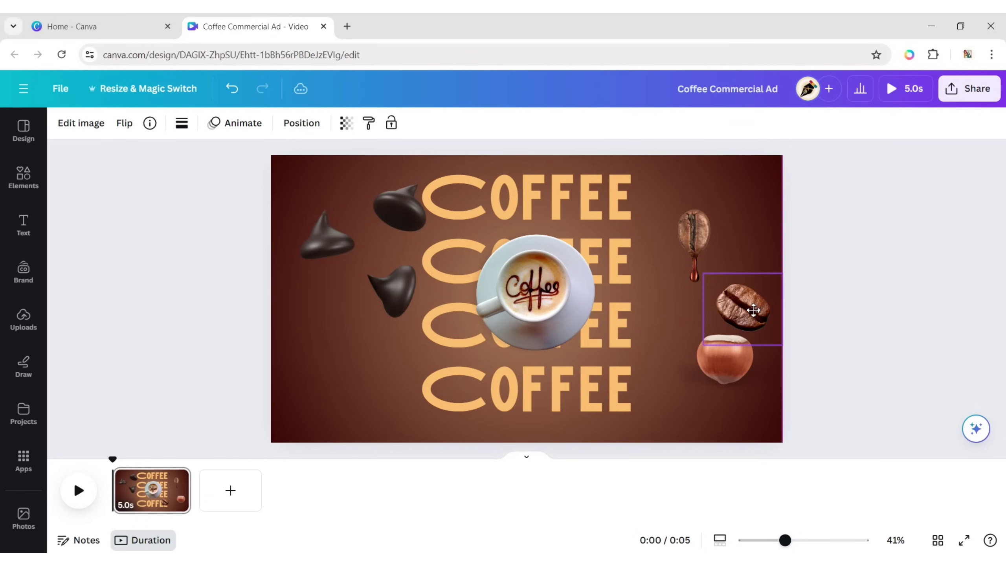
Step: Make two copies of the chocolate chips and place them over the cup
click(352, 281)
click(341, 351)
drag(367, 260, 556, 251)
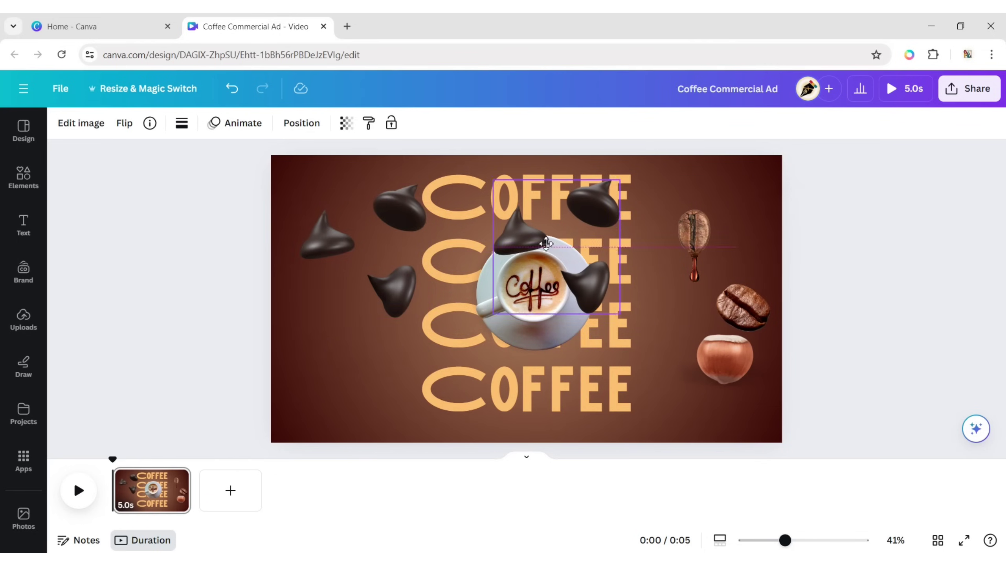
click(351, 281)
click(344, 354)
drag(381, 296, 560, 405)
Step: Crop the upper-left chocolate to a single chip and the cup copy to fewer chips
click(376, 272)
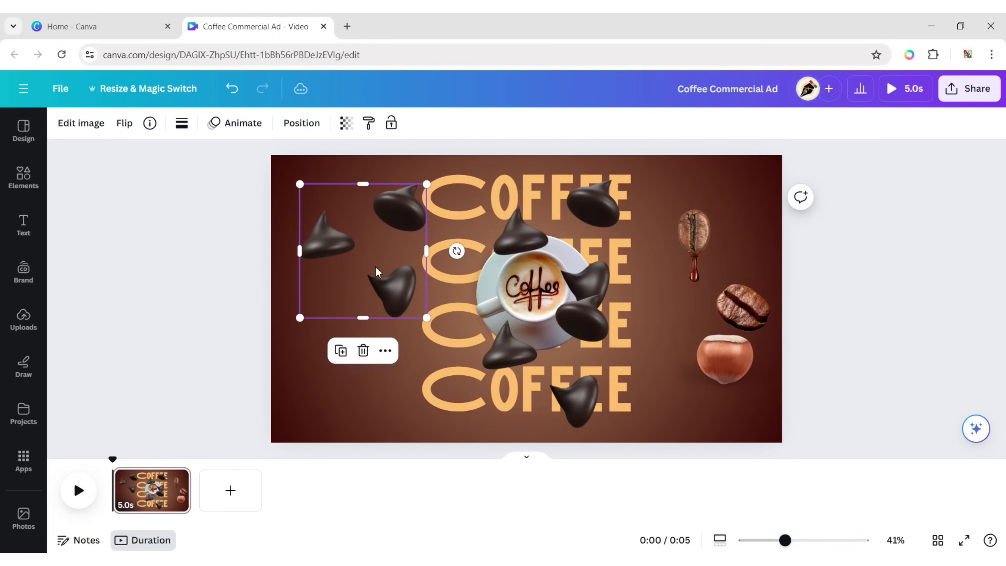
drag(433, 252, 363, 252)
drag(331, 318, 331, 273)
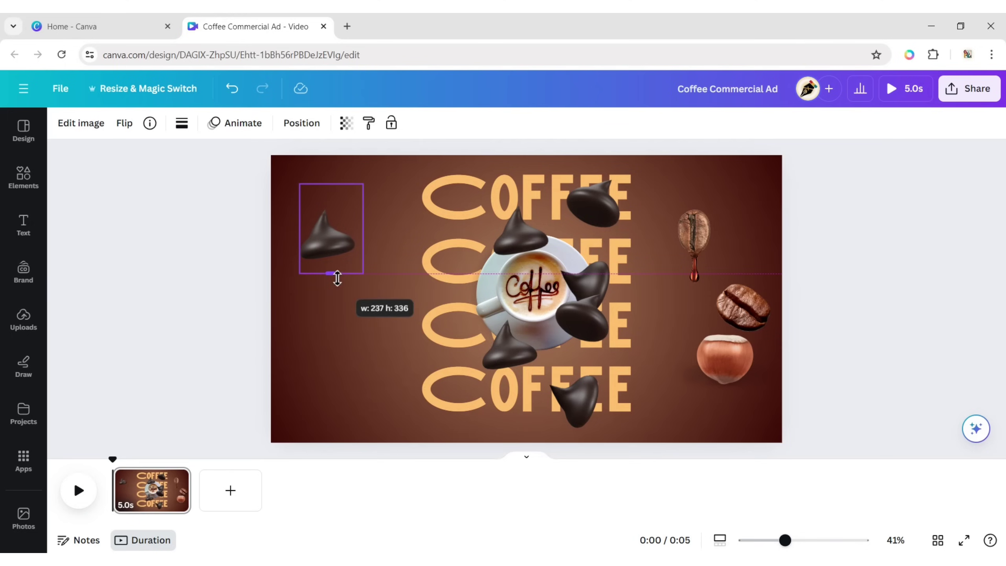
drag(332, 186, 332, 207)
click(519, 230)
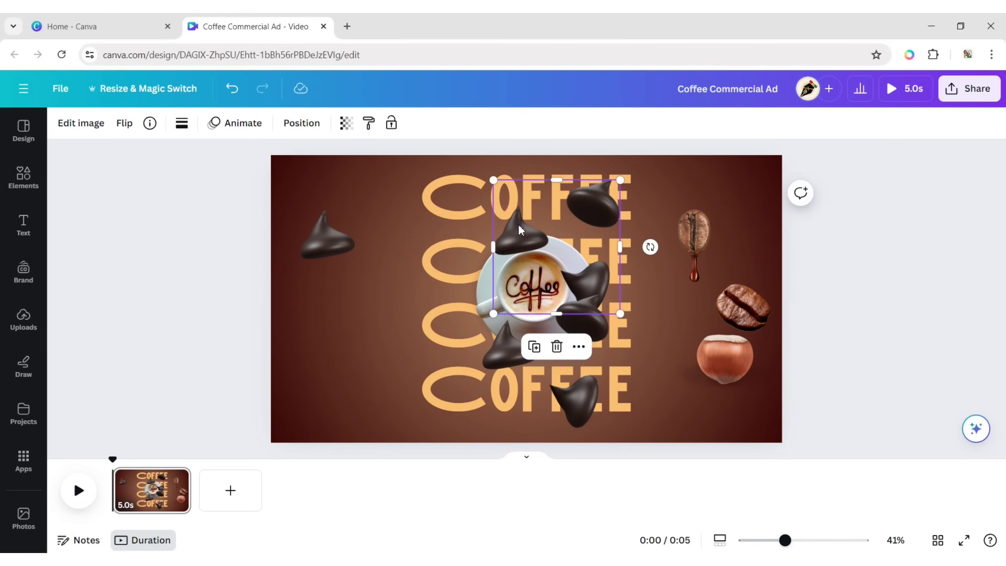
mouse_move(496, 247)
mouse_down()
mouse_move(588, 236)
mouse_move(579, 297)
mouse_move(393, 337)
mouse_move(385, 208)
mouse_up()
Step: Gather the coffee bean, dripping bean, hazelnut and chocolates into a left-side cluster
click(670, 389)
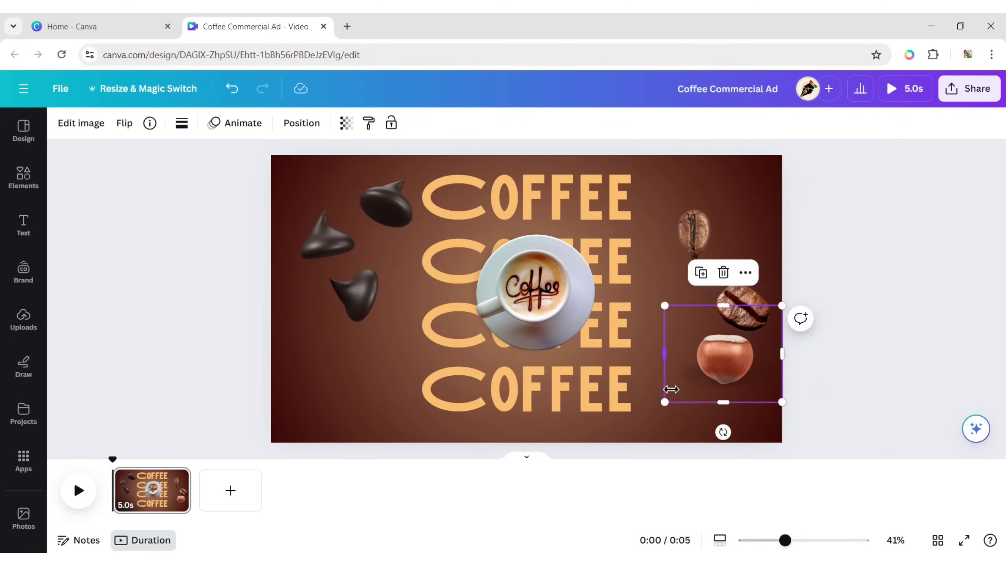
click(743, 314)
mouse_move(743, 315)
mouse_down()
mouse_move(326, 175)
mouse_move(351, 195)
mouse_up()
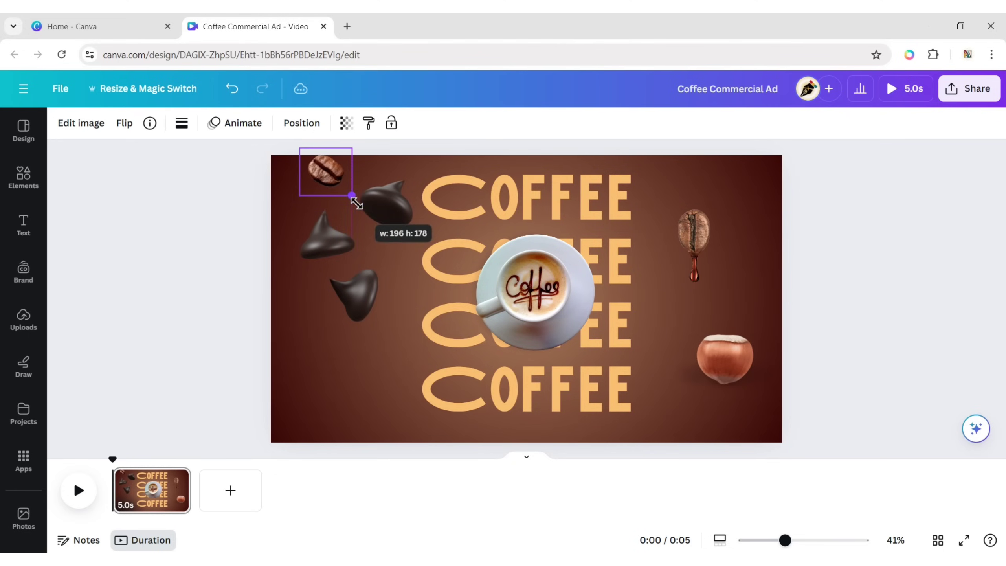
drag(689, 225, 332, 355)
drag(725, 358, 300, 302)
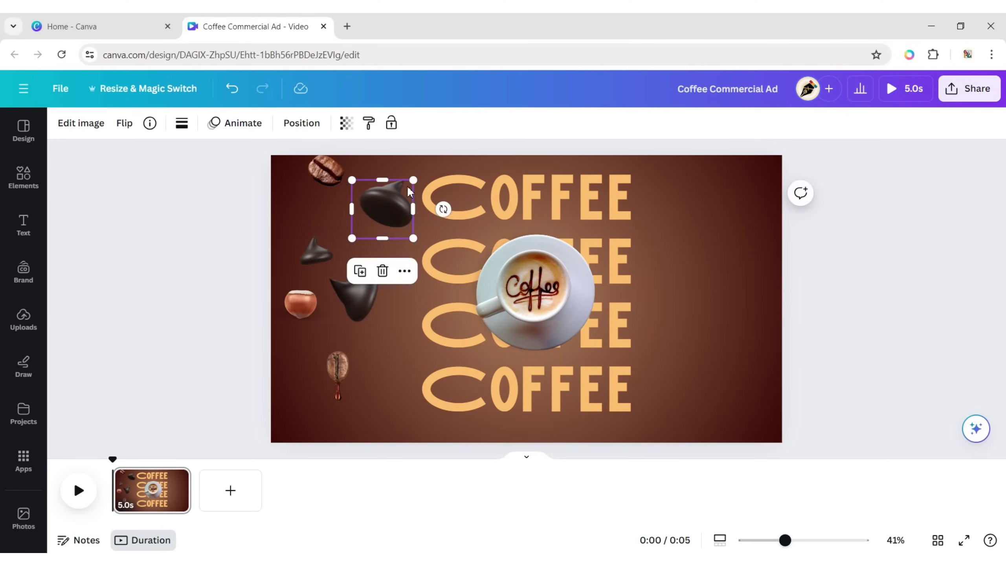
drag(382, 206, 391, 277)
drag(325, 169, 318, 165)
drag(315, 252, 303, 216)
drag(300, 302, 294, 275)
drag(374, 218, 346, 333)
drag(338, 369, 307, 375)
Step: Duplicate a coffee bean for the bottom left and fine-tune the left cluster's positions
click(319, 165)
key(ctrl+d)
drag(334, 185, 354, 431)
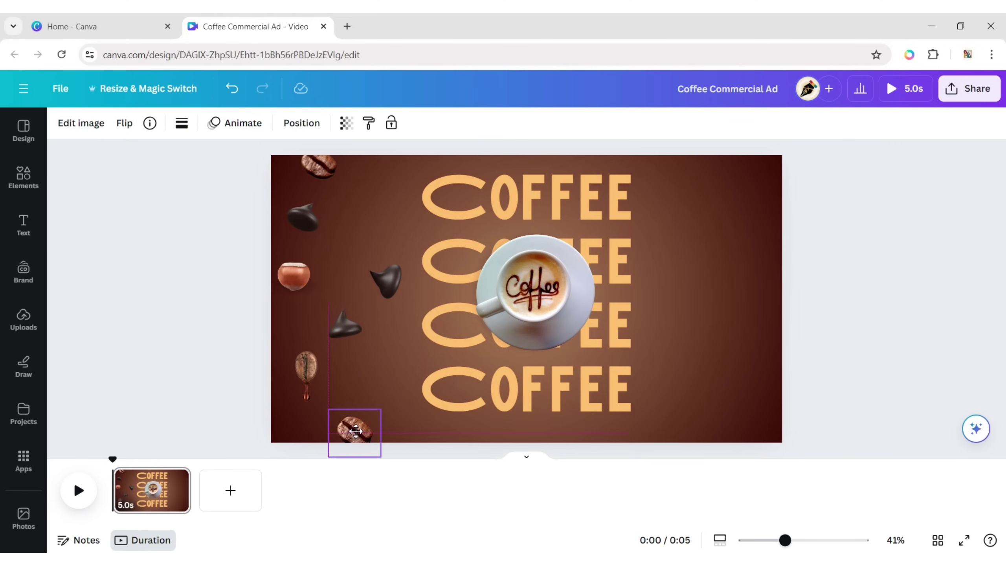
click(384, 291)
drag(384, 290, 710, 323)
click(345, 324)
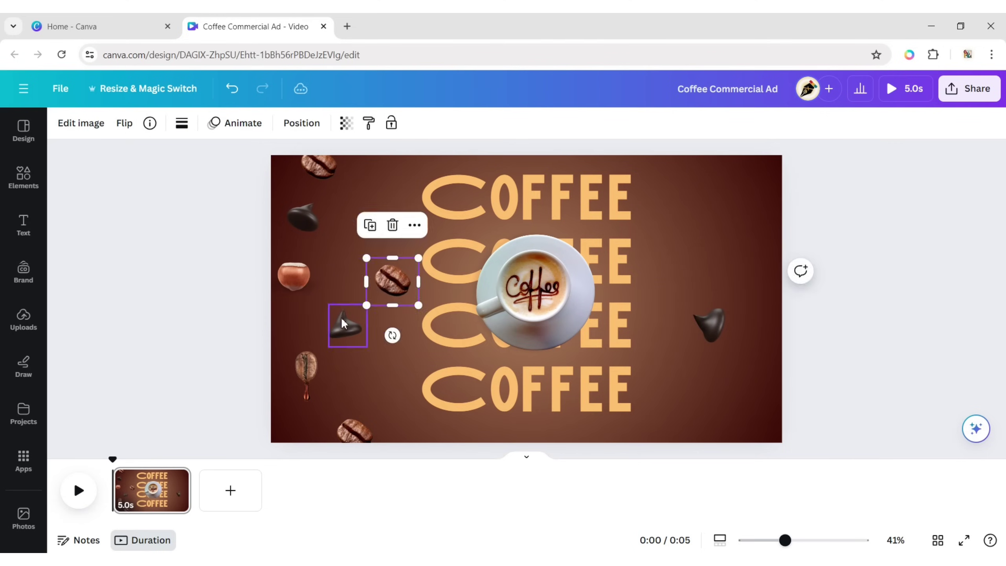
drag(345, 325, 352, 333)
drag(318, 165, 352, 166)
drag(303, 216, 320, 220)
click(870, 315)
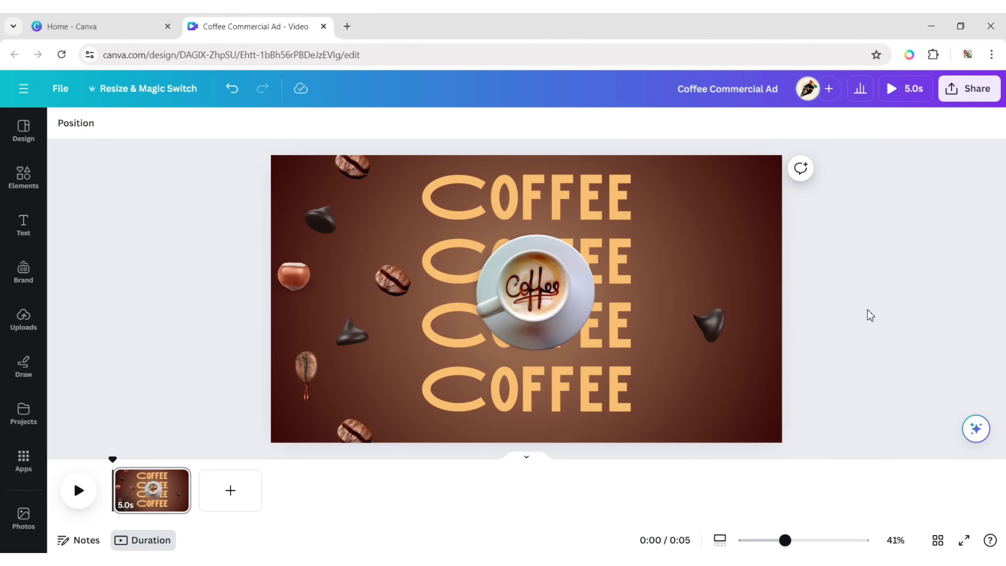
Step: Place copies of the top coffee bean, a chocolate and the hazelnut on the right
mouse_move(352, 166)
mouse_down()
mouse_move(670, 161)
mouse_move(661, 162)
mouse_up()
key(ctrl+d)
click(352, 331)
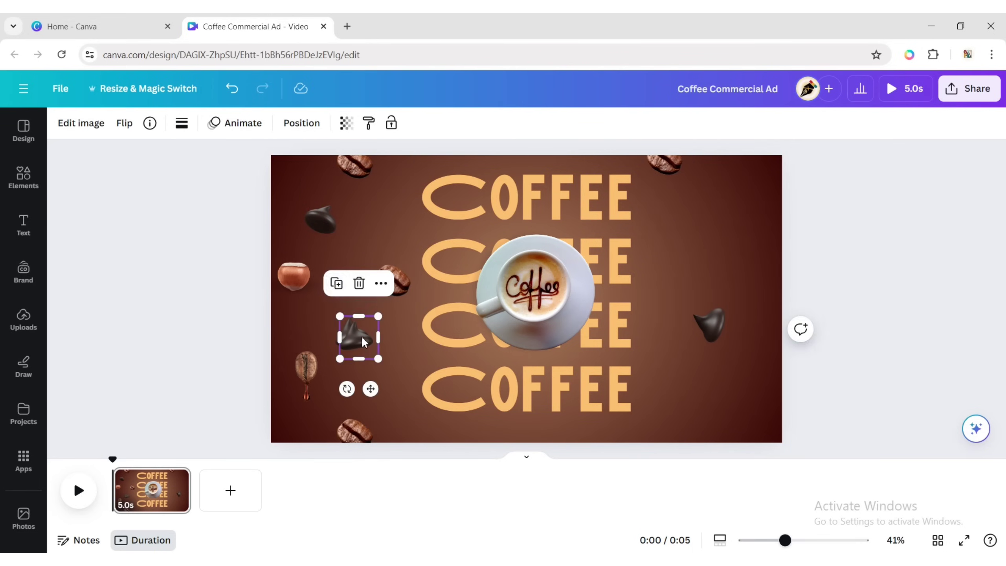
key(ctrl+d)
drag(359, 338, 739, 205)
click(299, 286)
key(ctrl+d)
drag(308, 297, 681, 259)
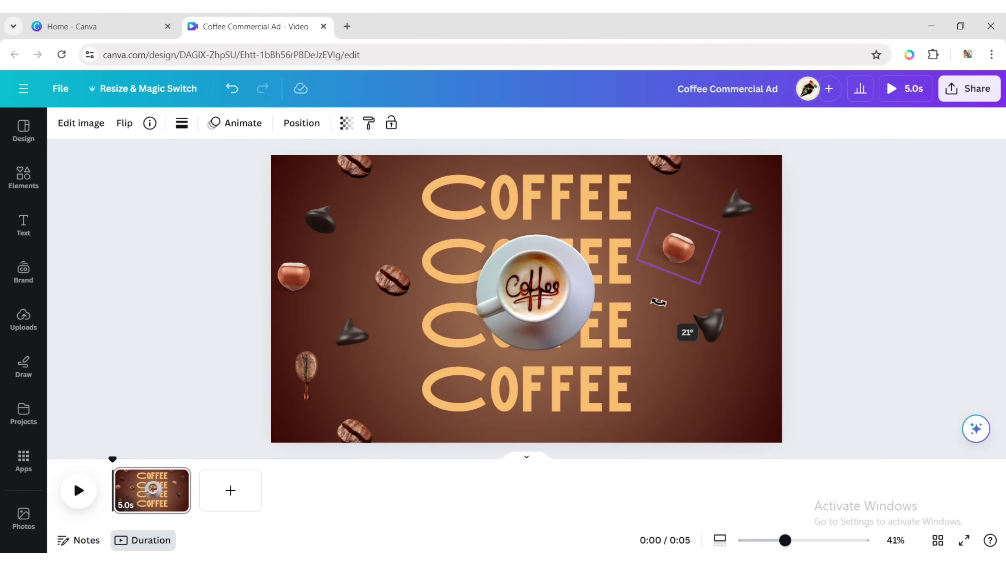
click(696, 291)
Step: Add copies of the middle coffee bean and dripping bean to the right side
drag(710, 331, 706, 328)
click(393, 279)
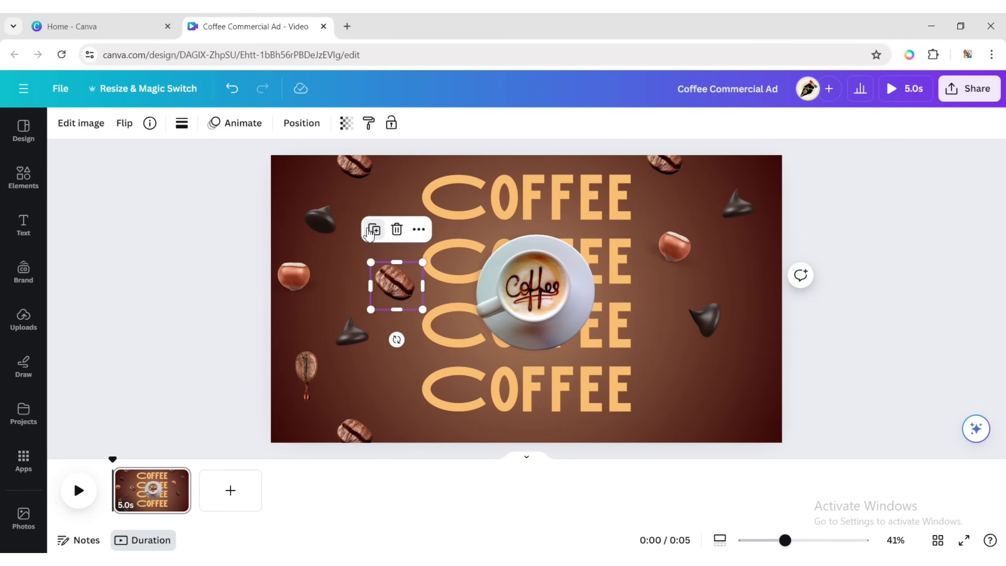
key(ctrl+d)
drag(393, 280, 668, 352)
click(306, 368)
key(ctrl+d)
mouse_move(306, 368)
mouse_down()
mouse_move(723, 411)
mouse_move(741, 397)
mouse_up()
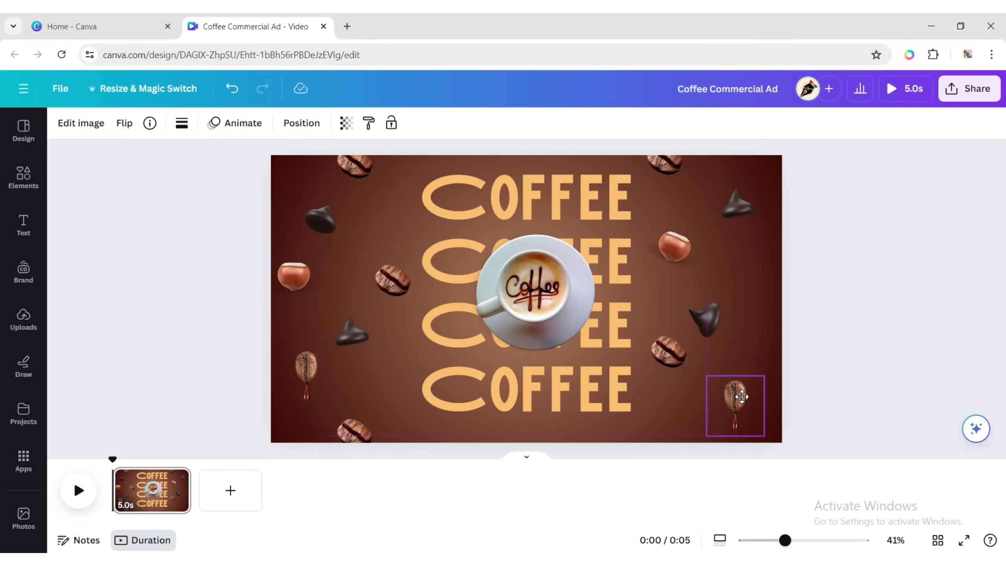
click(393, 279)
key(ctrl+d)
drag(393, 279, 753, 274)
click(879, 297)
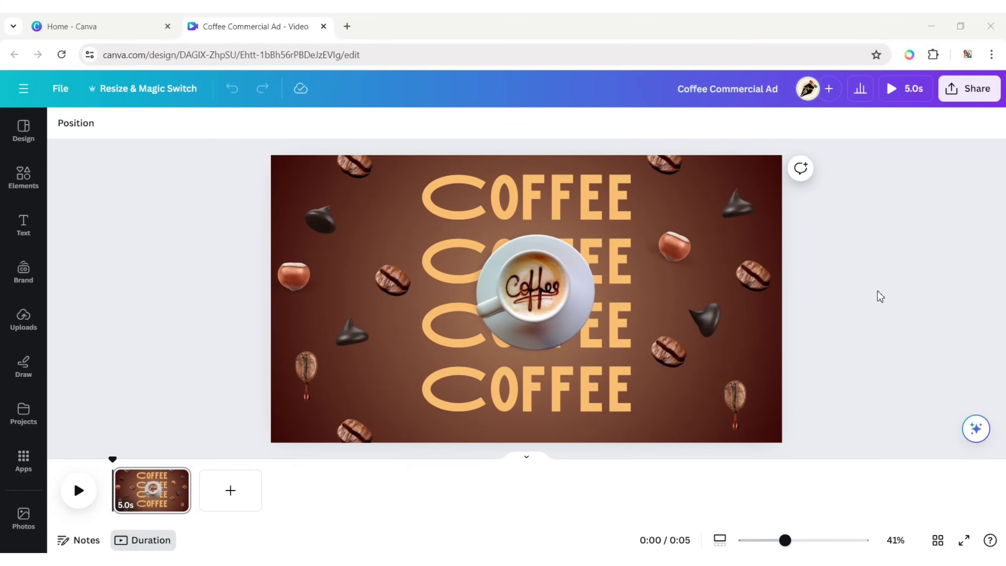
Step: Duplicate the first page to create page two
click(177, 479)
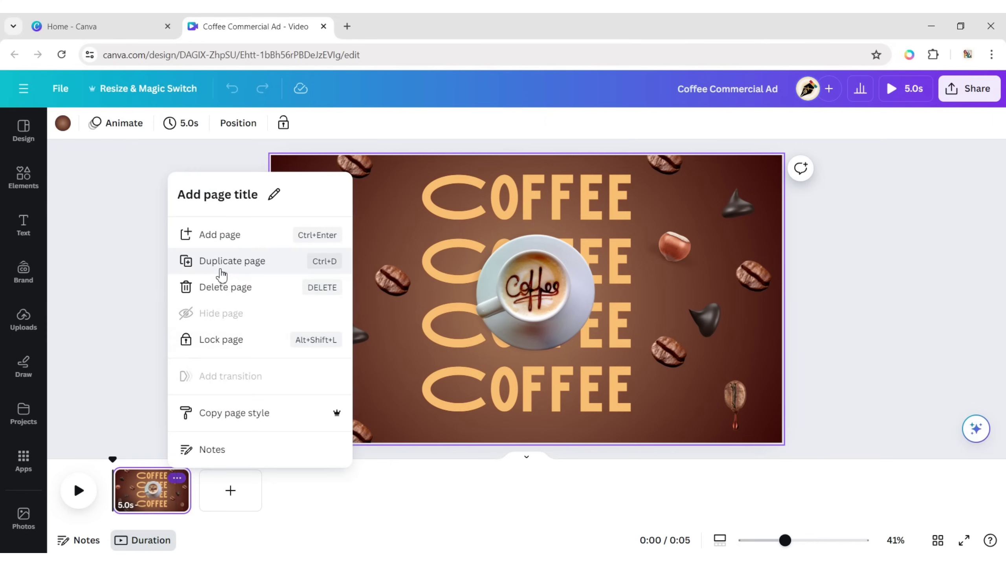
click(220, 266)
click(889, 283)
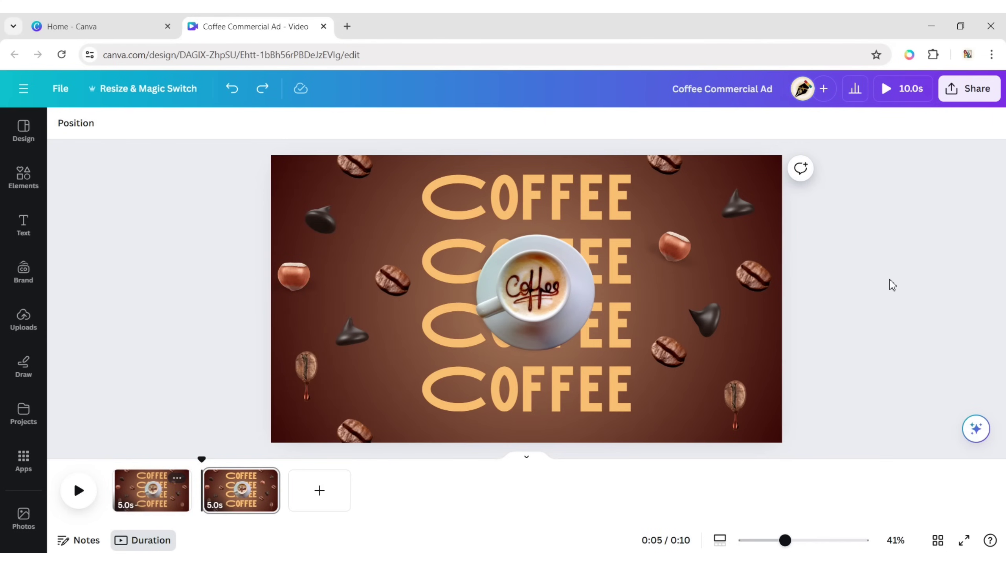
Step: Duplicate the top COFFEE line and move the copy down the Layers list
click(565, 203)
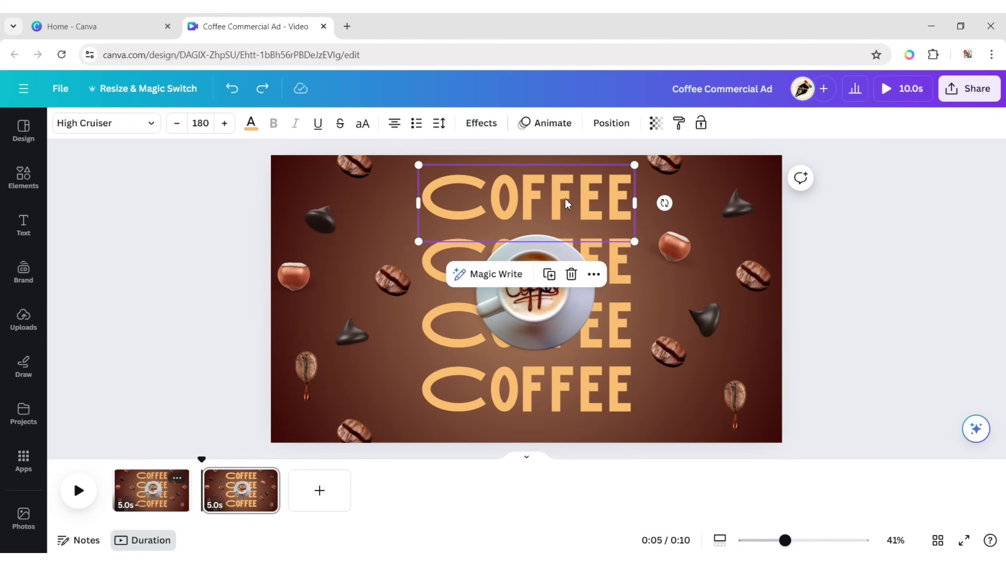
click(611, 122)
click(218, 128)
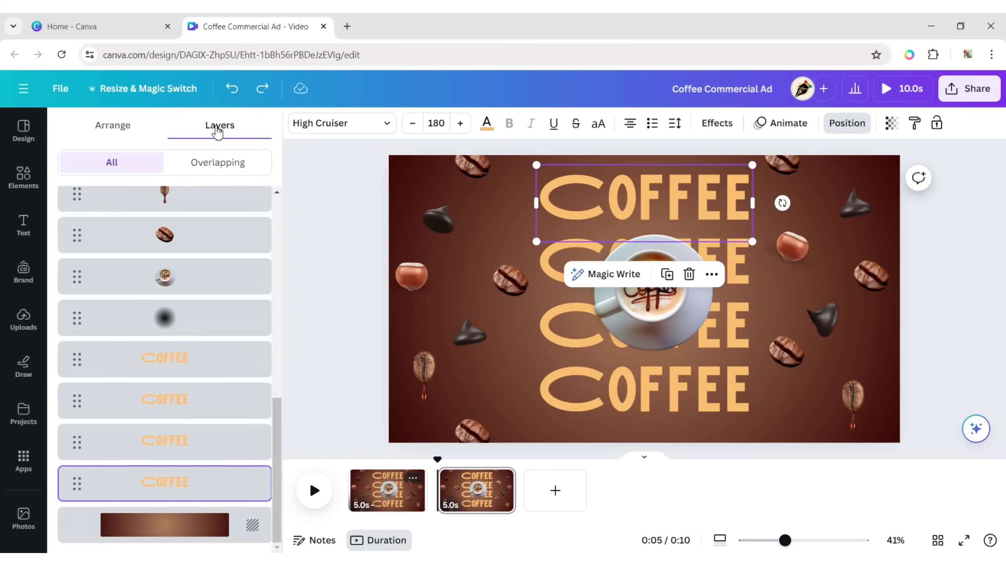
click(665, 274)
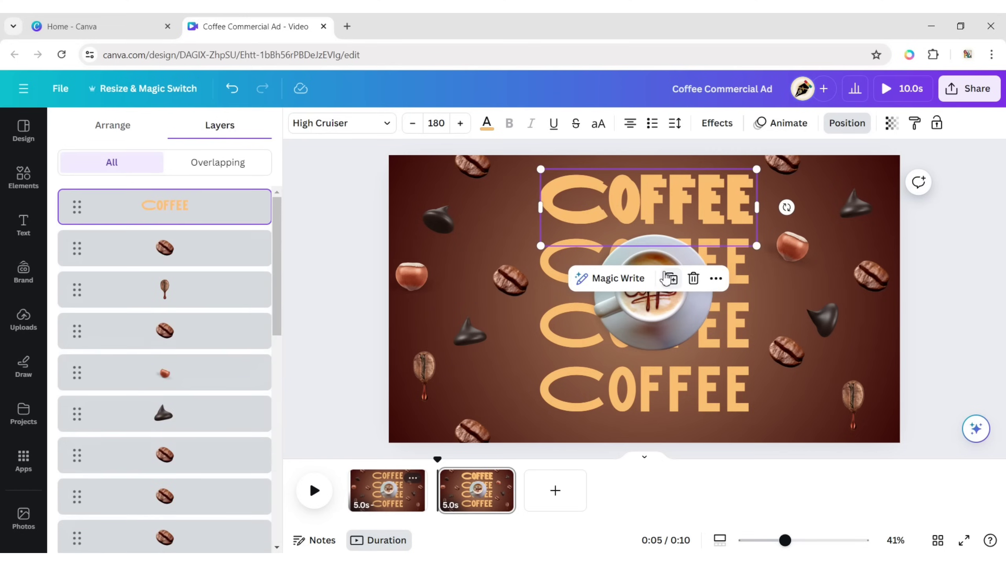
drag(210, 218, 203, 496)
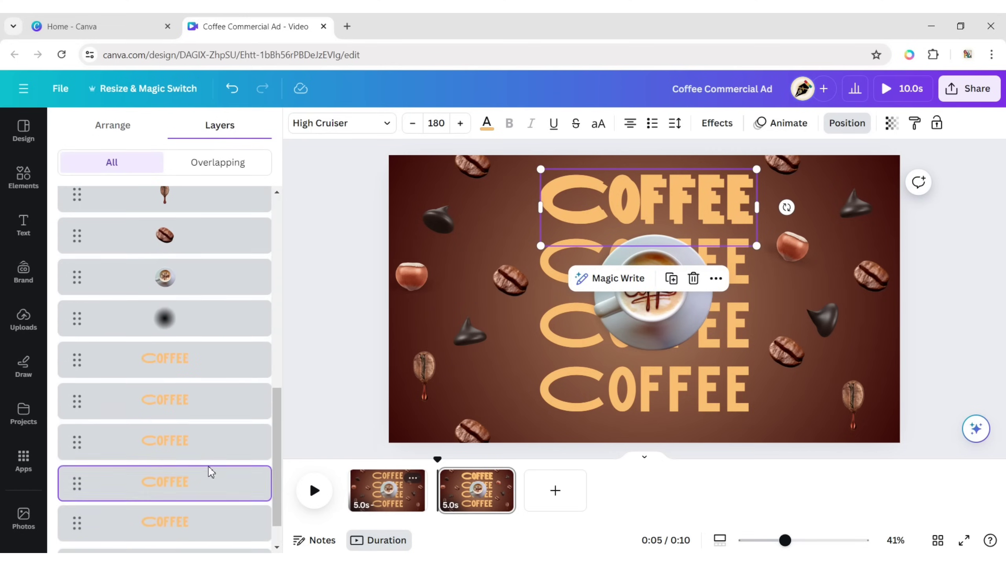
drag(203, 496, 208, 474)
scroll(189, 511, down, 1)
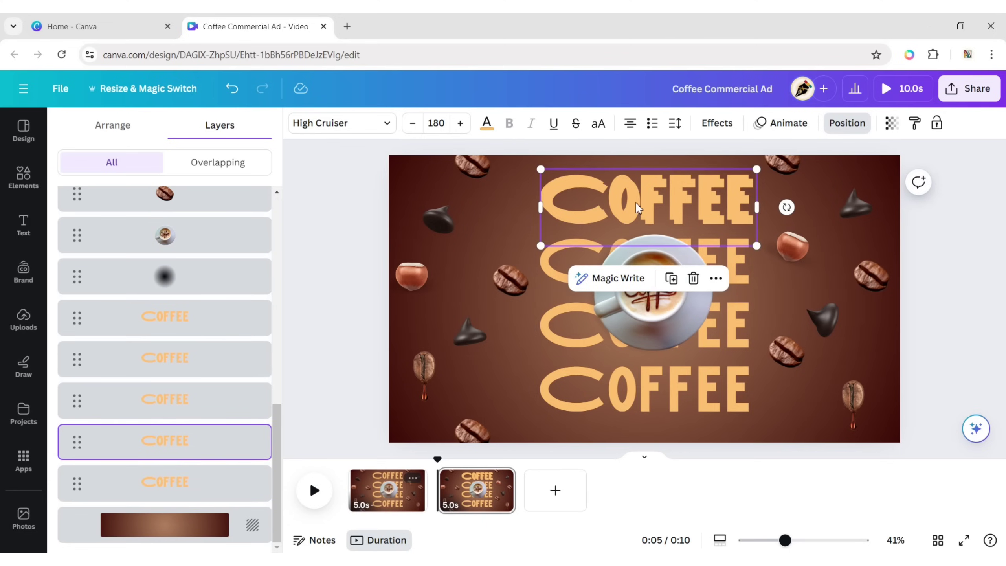
Step: Align a second COFFEE copy over the top line and select three COFFEE layers
drag(637, 207, 634, 200)
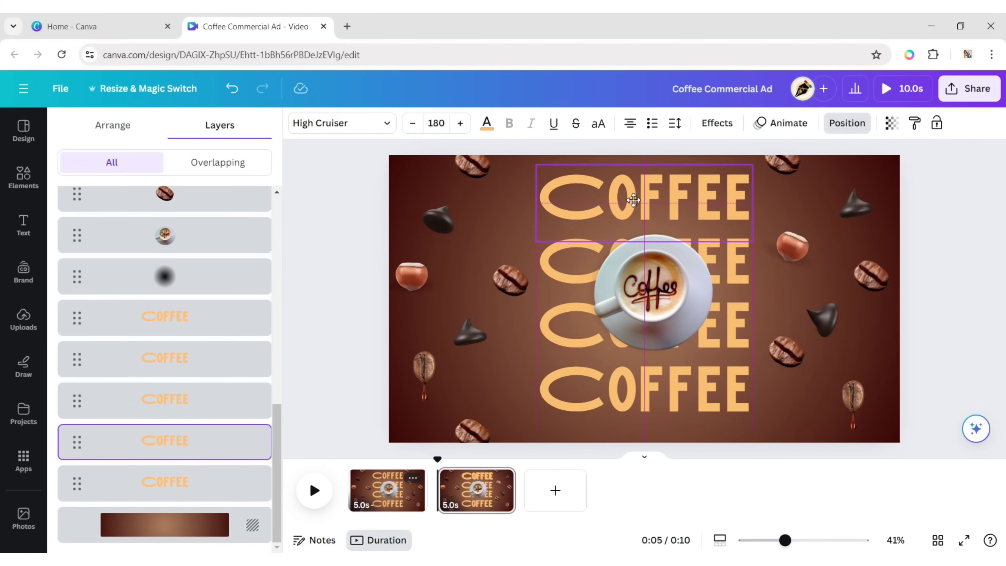
click(670, 279)
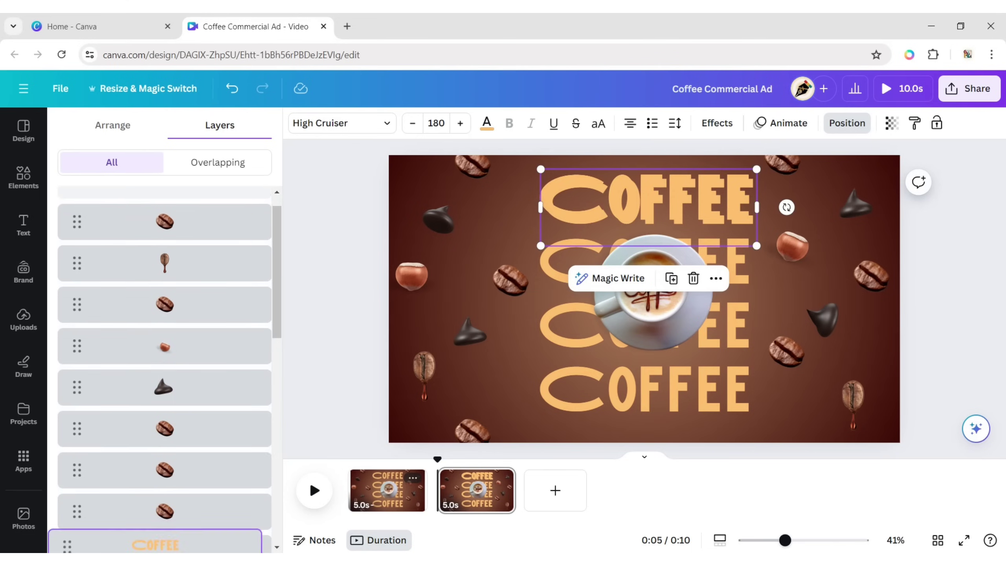
drag(166, 440, 202, 399)
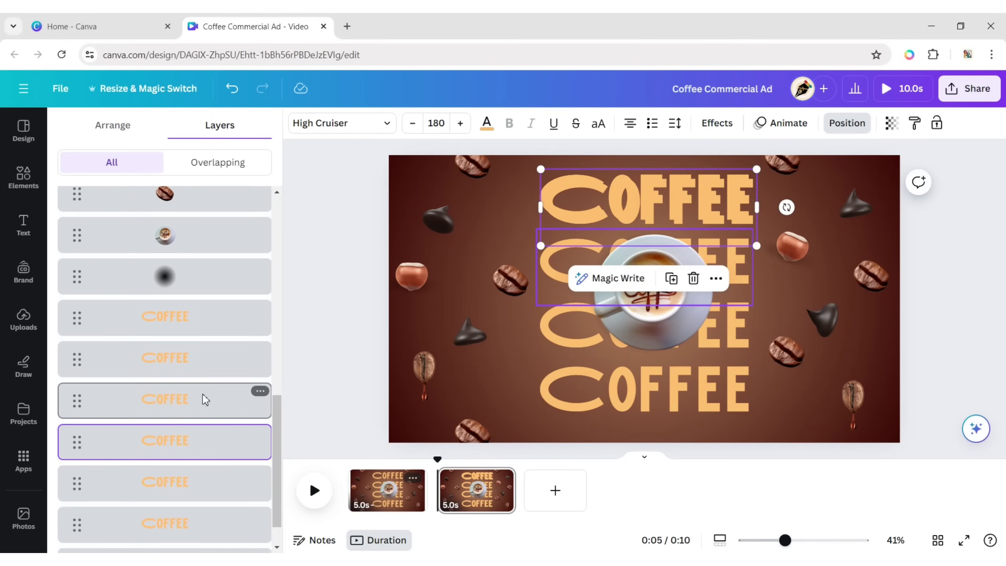
drag(618, 207, 614, 204)
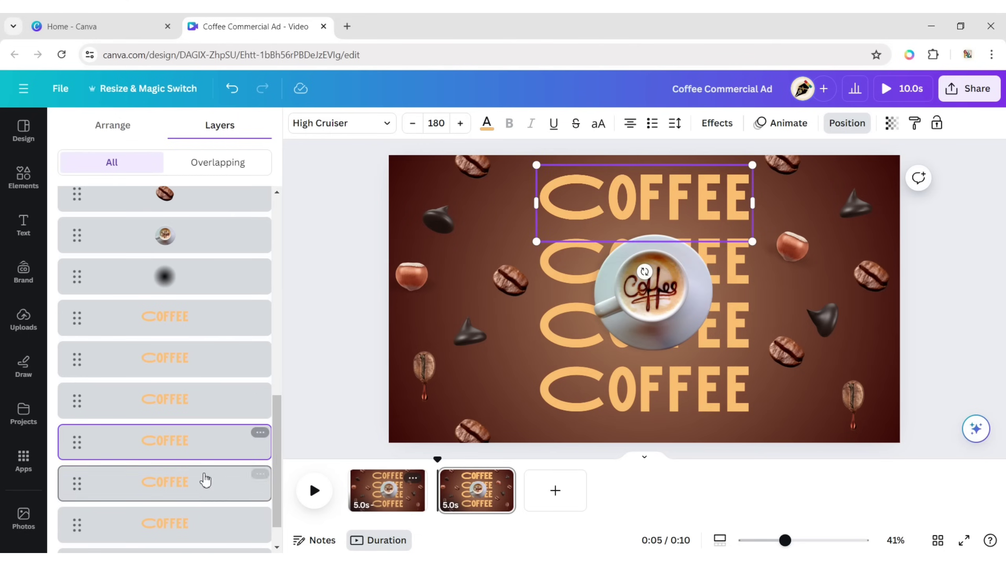
shift+click(202, 480)
shift+click(185, 526)
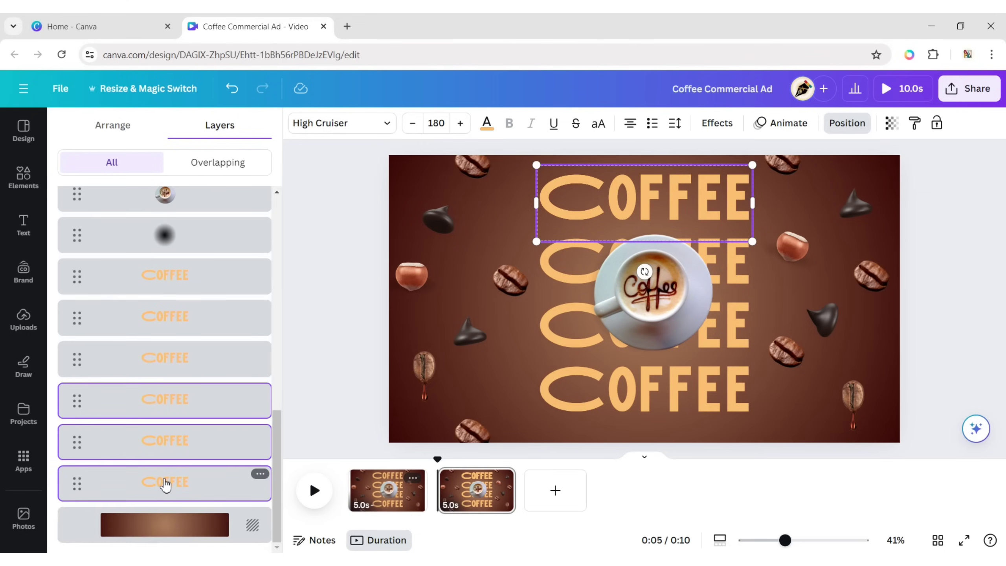
Step: Show the element timings and shorten the Coffee text clips to under a second
click(732, 274)
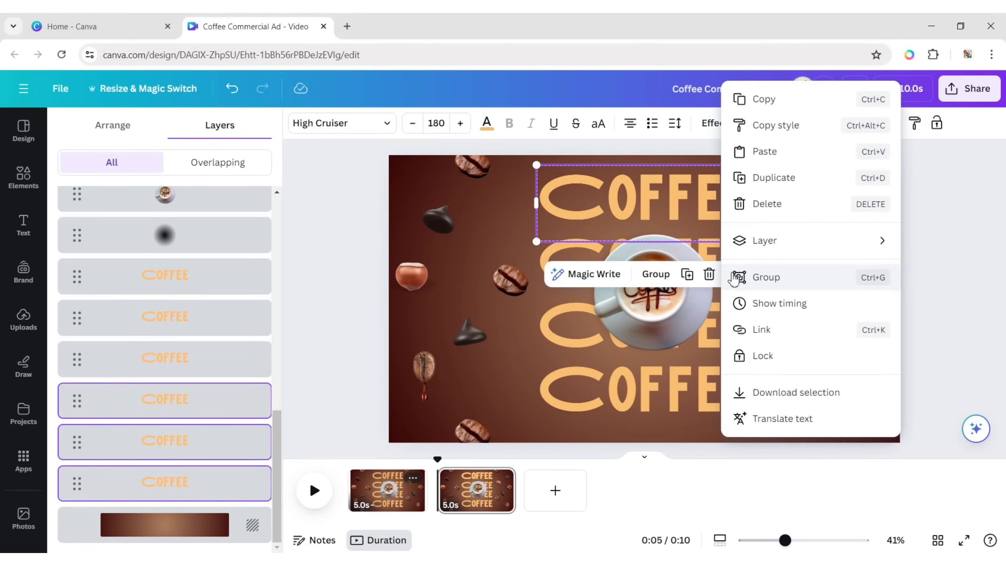
click(770, 304)
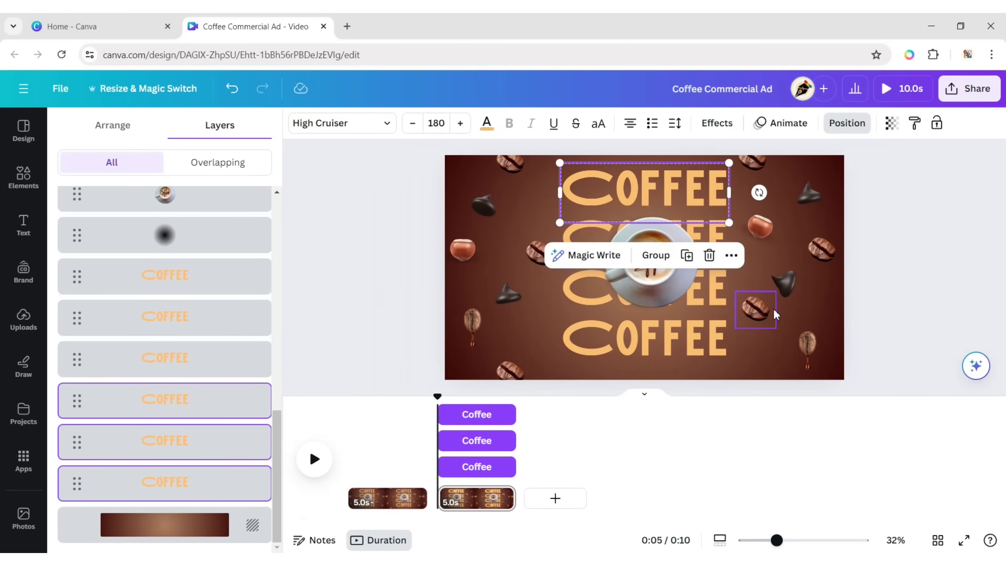
click(181, 408)
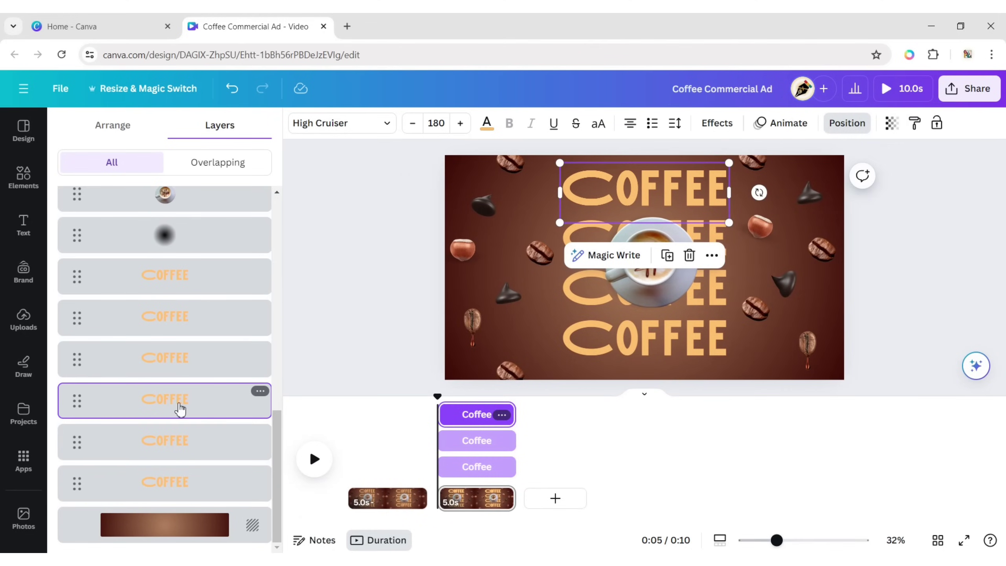
mouse_move(513, 414)
mouse_down()
mouse_move(471, 424)
mouse_move(440, 417)
mouse_up()
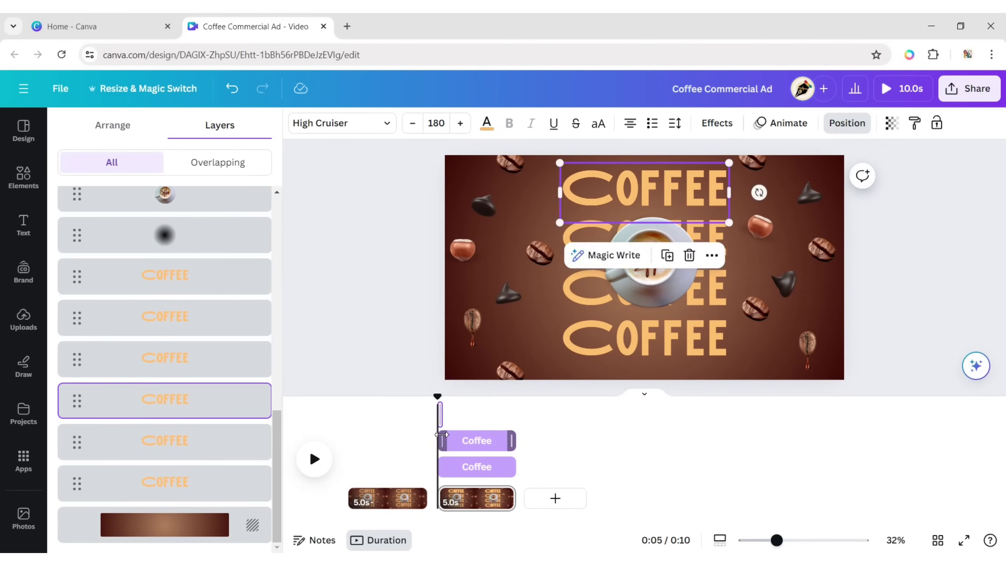
click(441, 441)
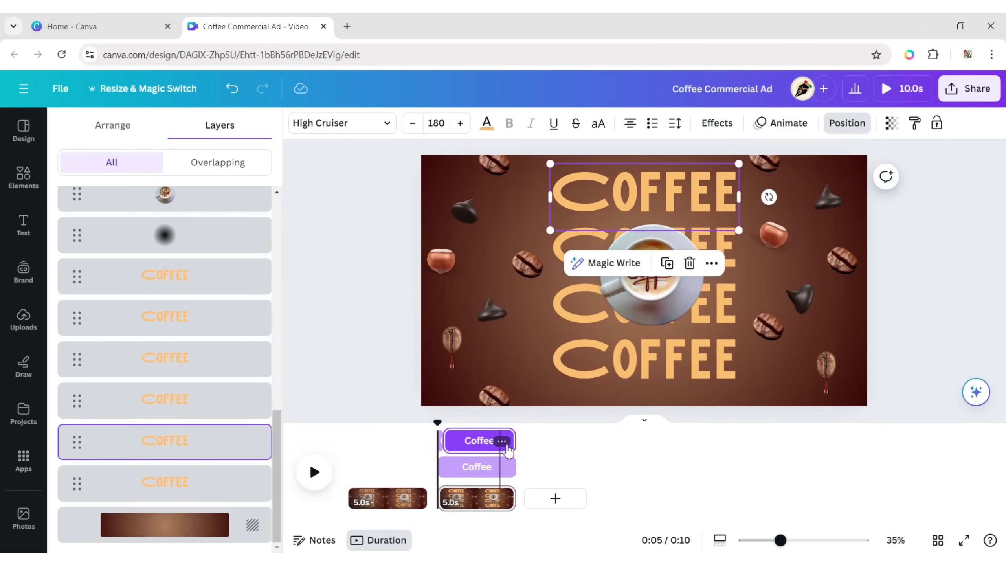
drag(513, 442, 452, 449)
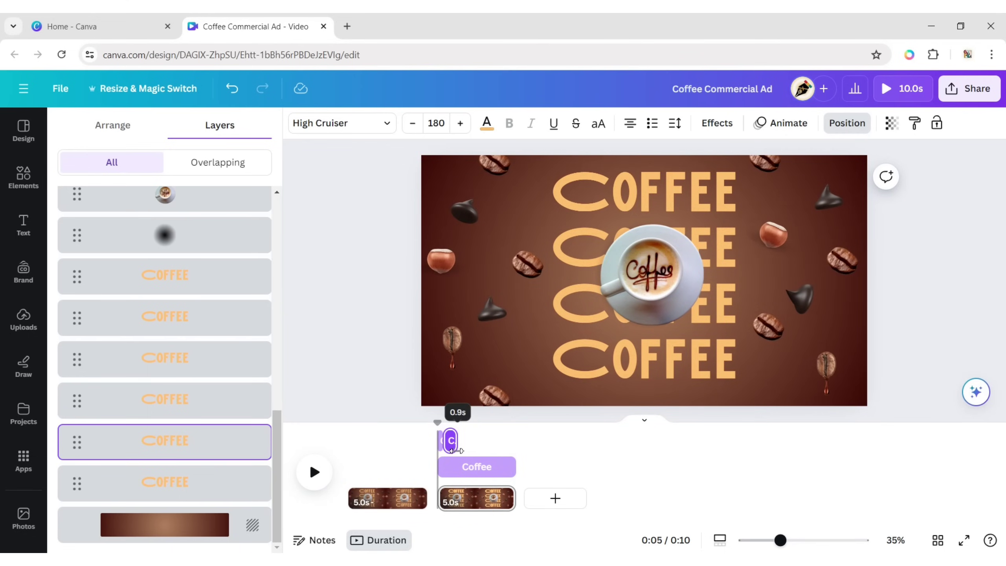
drag(452, 449, 441, 481)
click(449, 470)
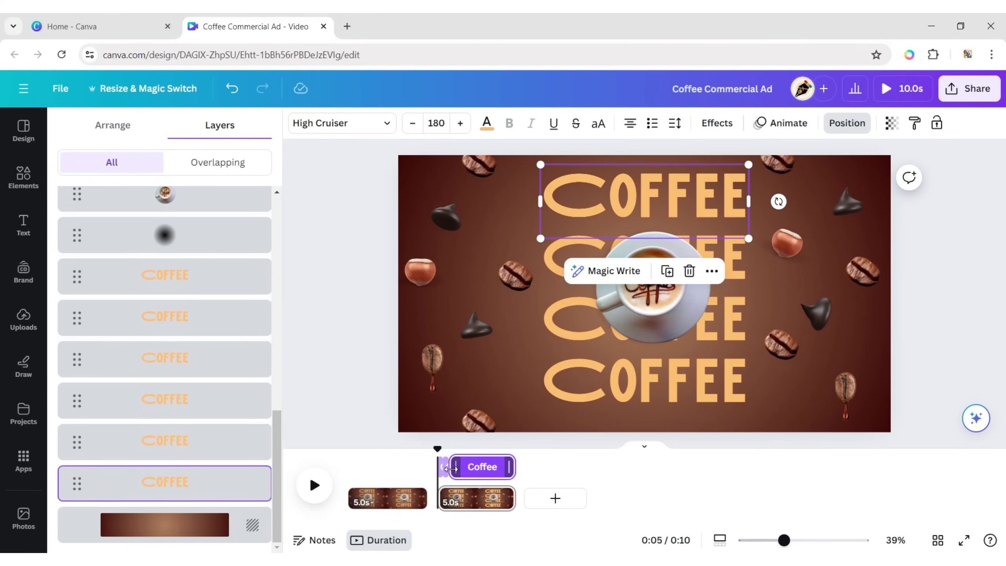
Step: Apply the Hollow effect to the upper COFFEE layer, then undo it
click(196, 443)
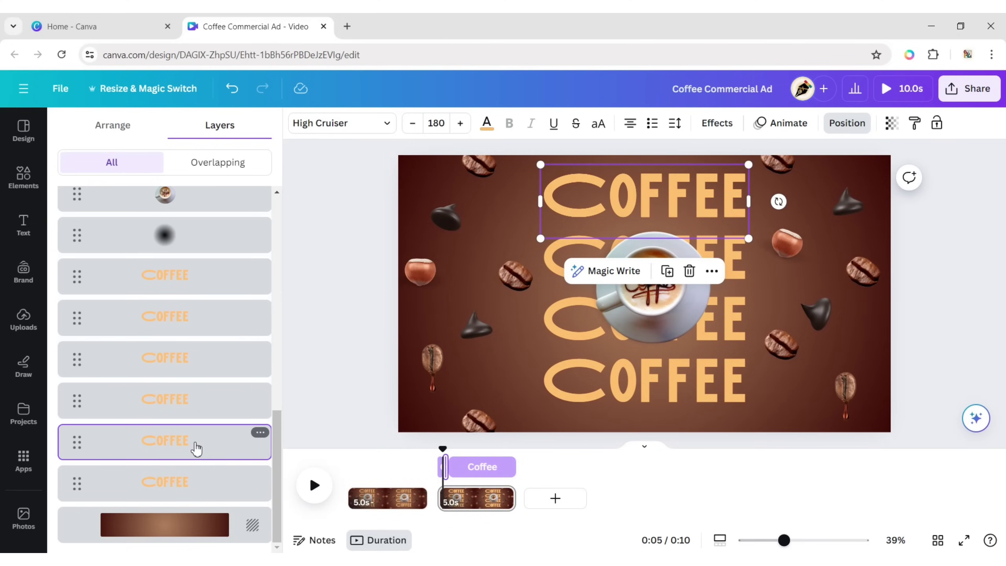
click(717, 122)
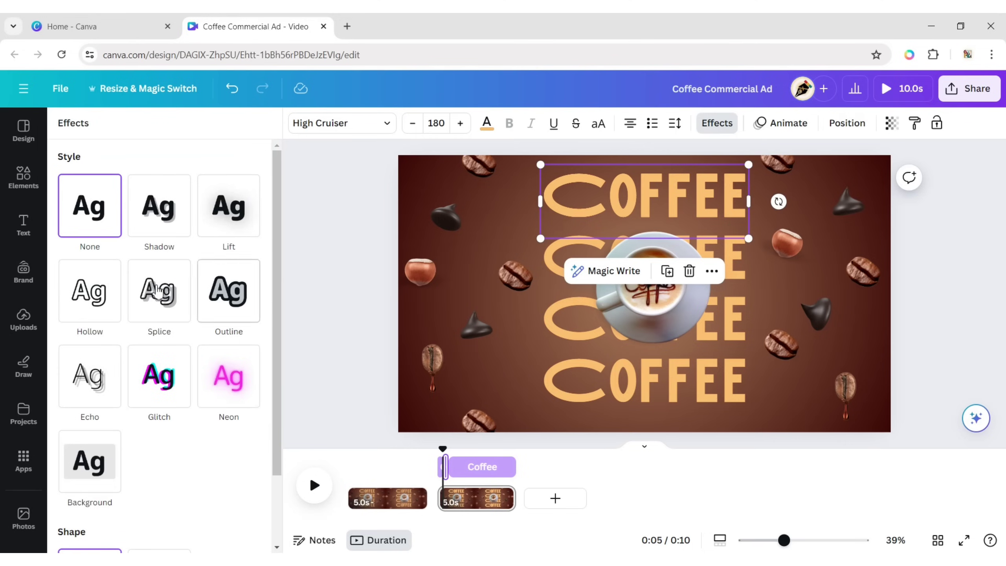
click(82, 305)
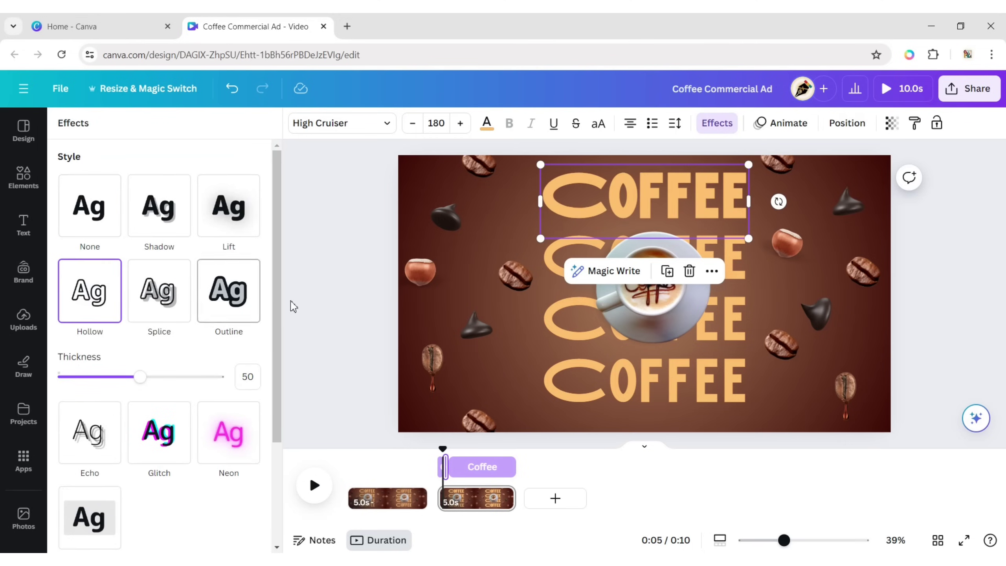
key(ctrl+z)
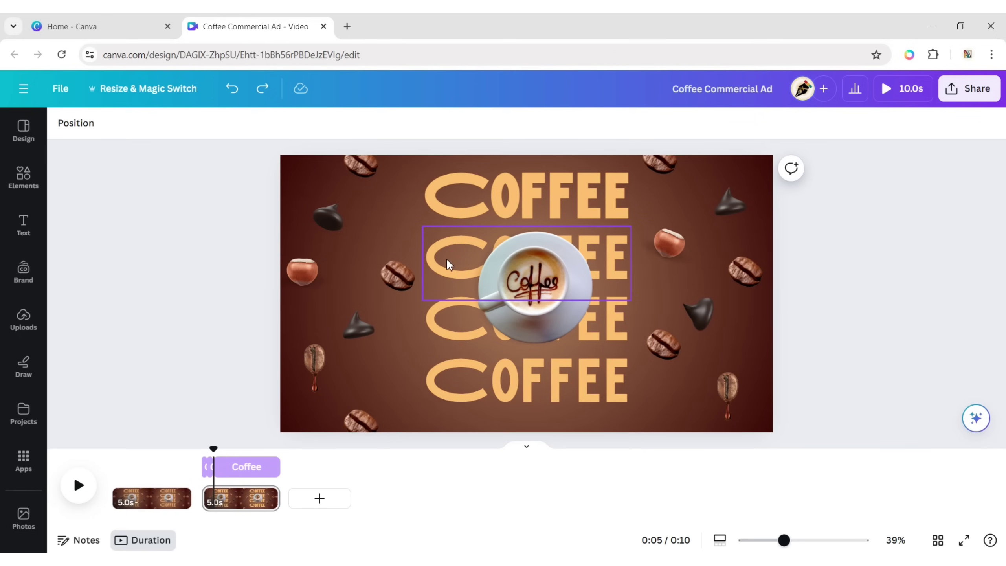
Step: Copy the COFFEE word behind the cup, move it lower in Layers, and multi-select COFFEE layers
click(447, 265)
click(607, 124)
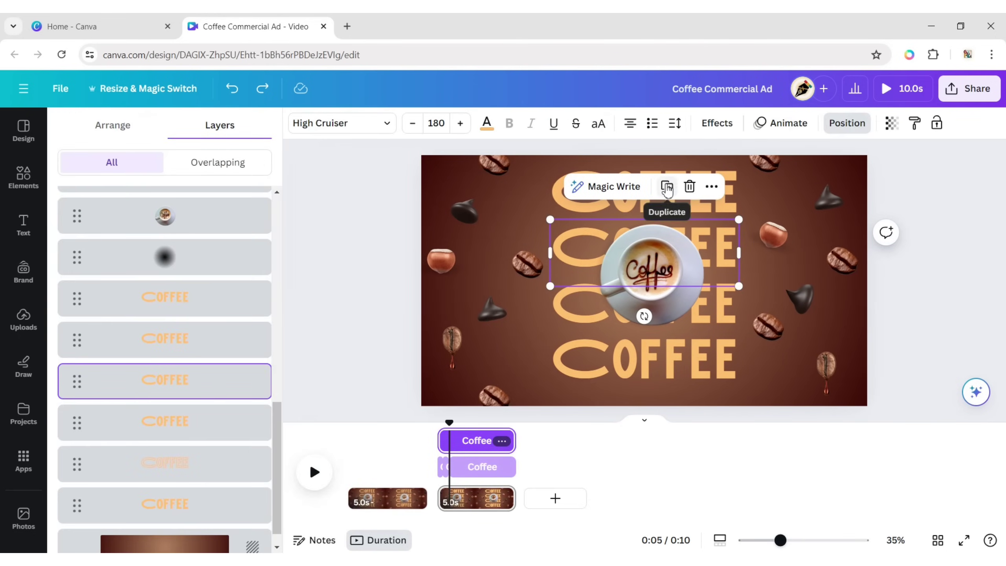
click(667, 186)
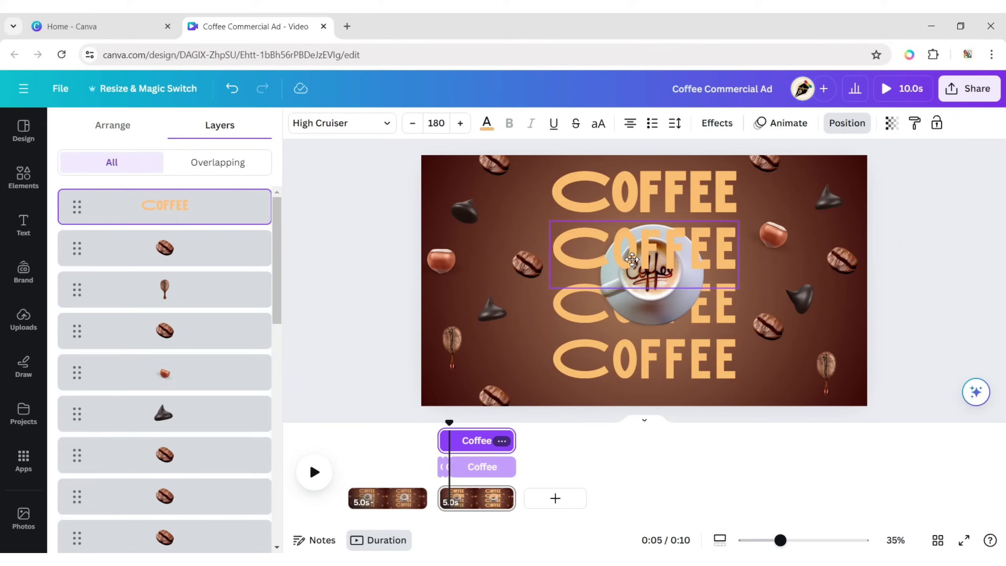
mouse_move(203, 208)
mouse_down()
mouse_move(199, 542)
mouse_move(198, 386)
mouse_up()
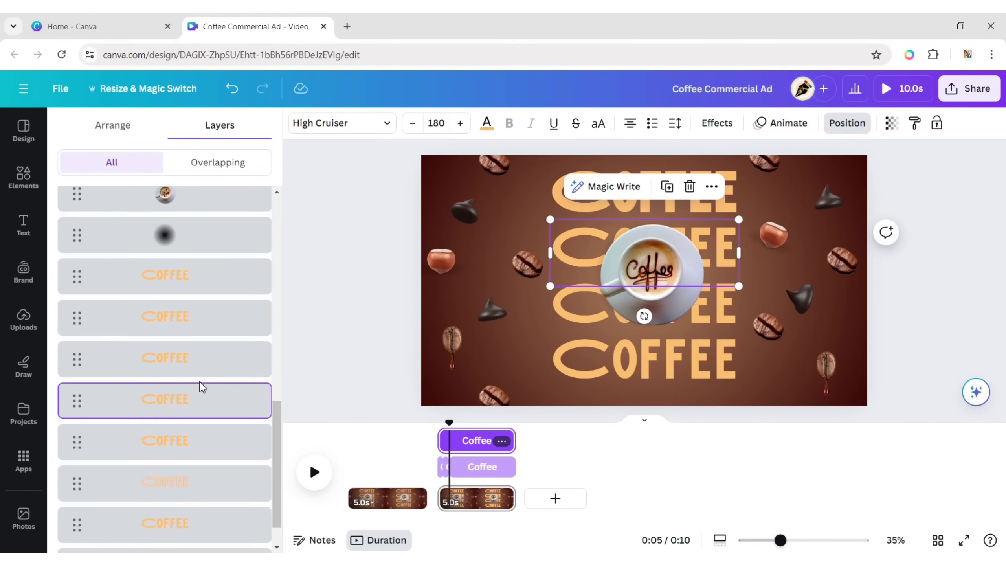
click(660, 254)
drag(661, 254, 661, 252)
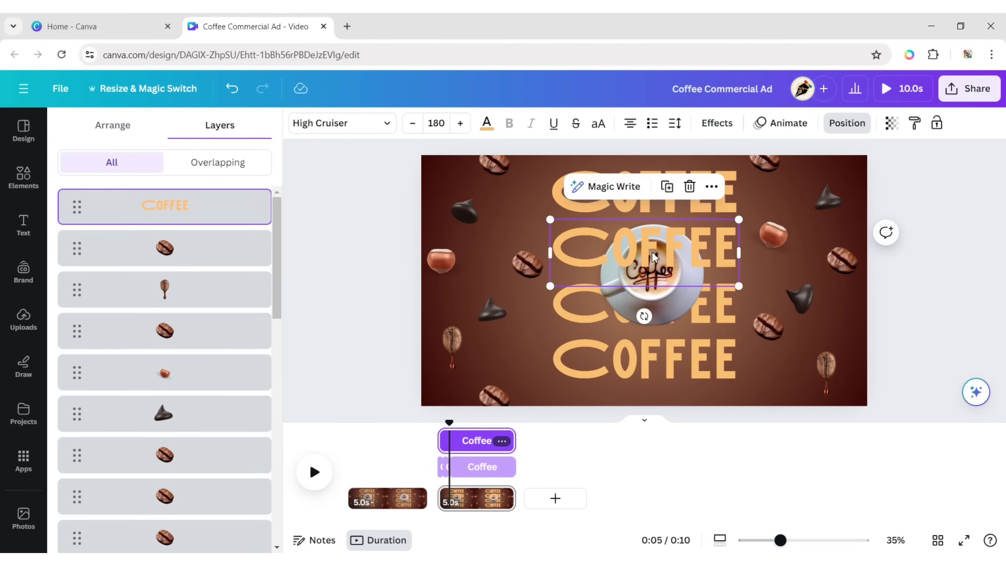
scroll(188, 263, down, 5)
scroll(189, 263, down, 5)
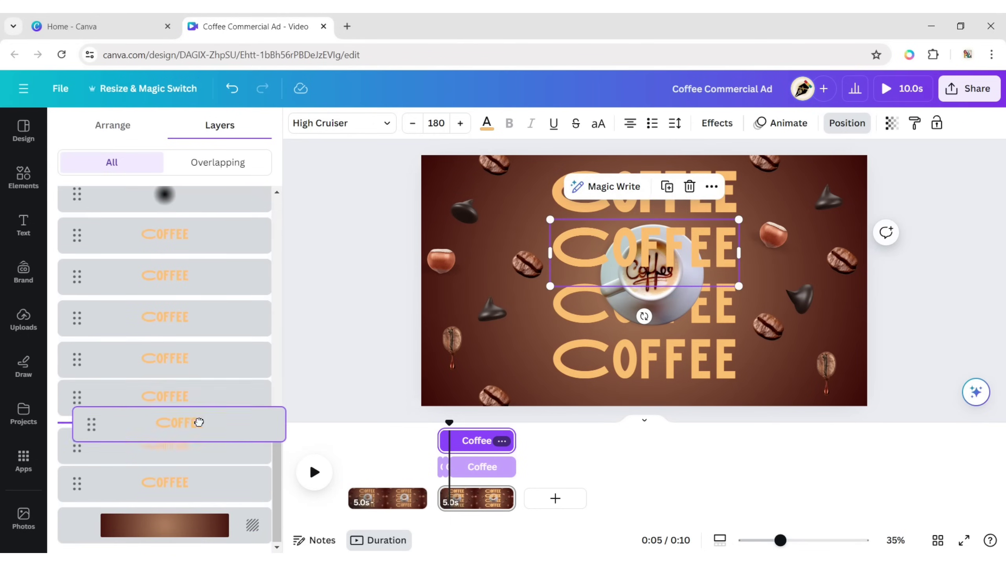
drag(197, 543, 197, 379)
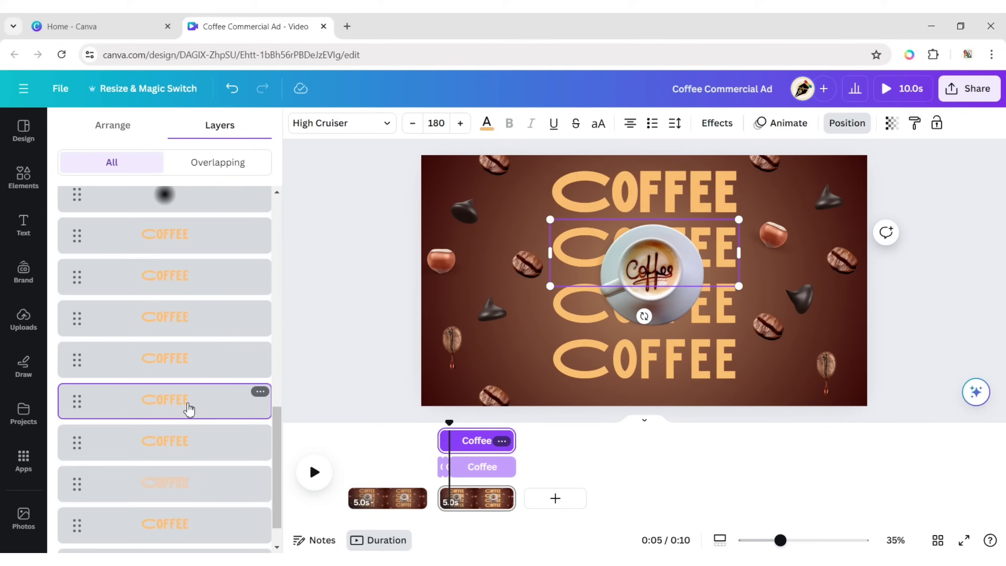
shift+click(179, 368)
Step: Trim and delay the three Coffee text clips so each flashes for under a second
shift+click(184, 337)
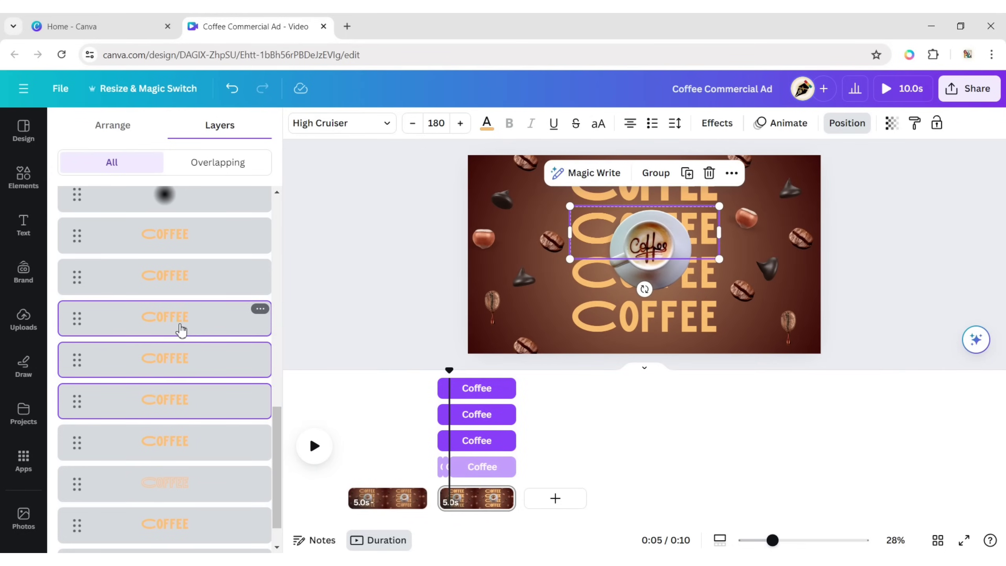
mouse_move(515, 440)
mouse_down()
mouse_move(459, 441)
mouse_move(448, 457)
mouse_up()
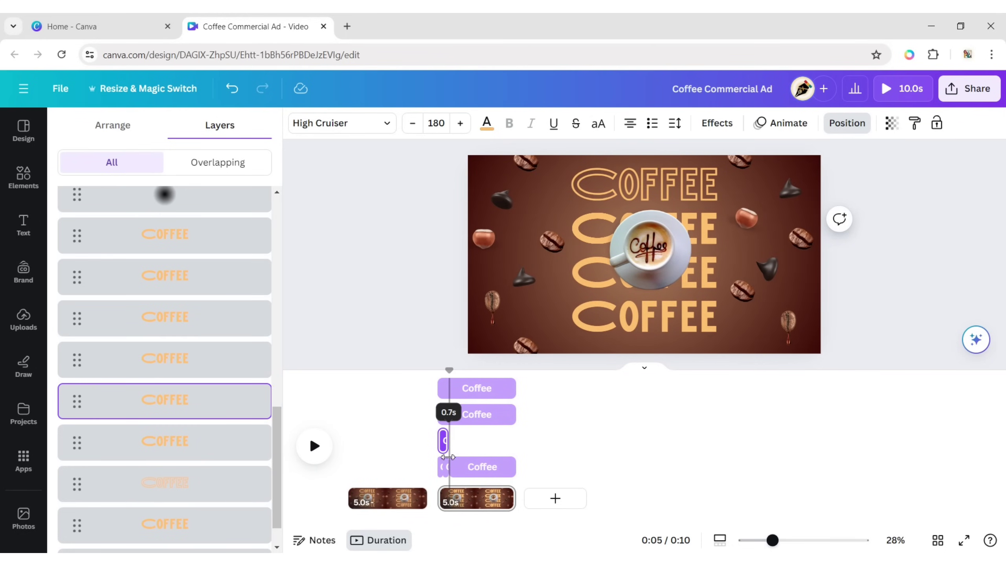
click(164, 364)
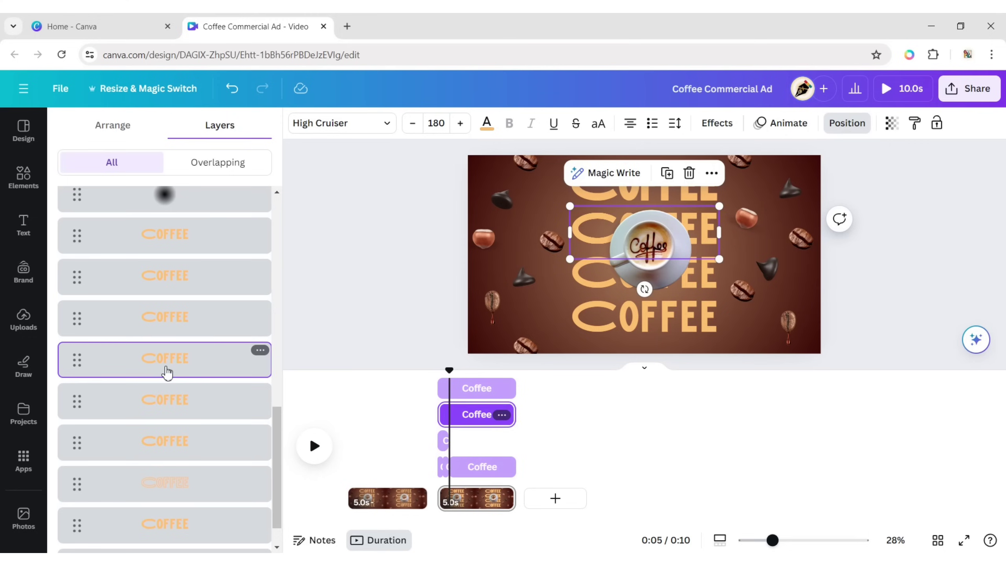
drag(438, 427, 452, 424)
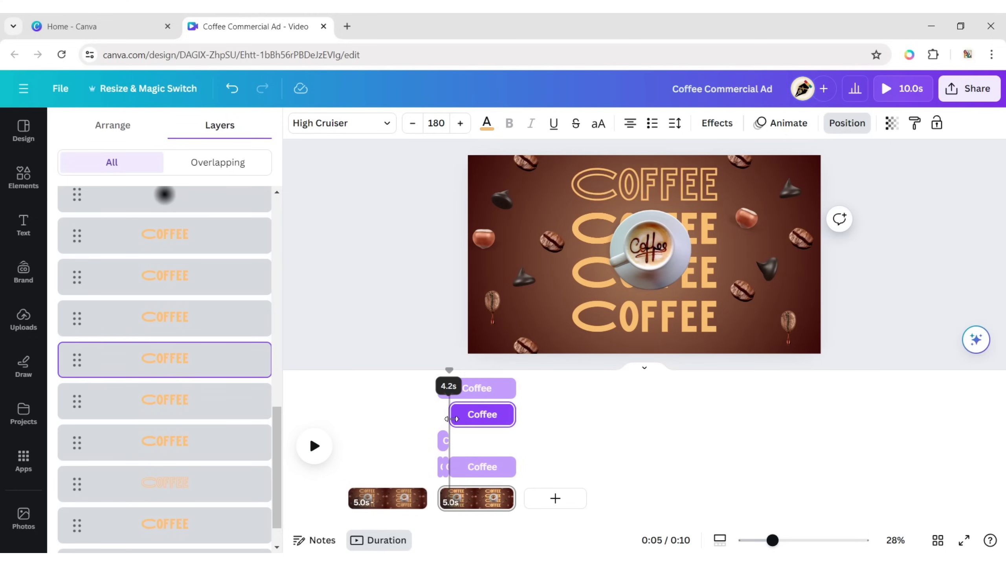
drag(515, 441, 456, 454)
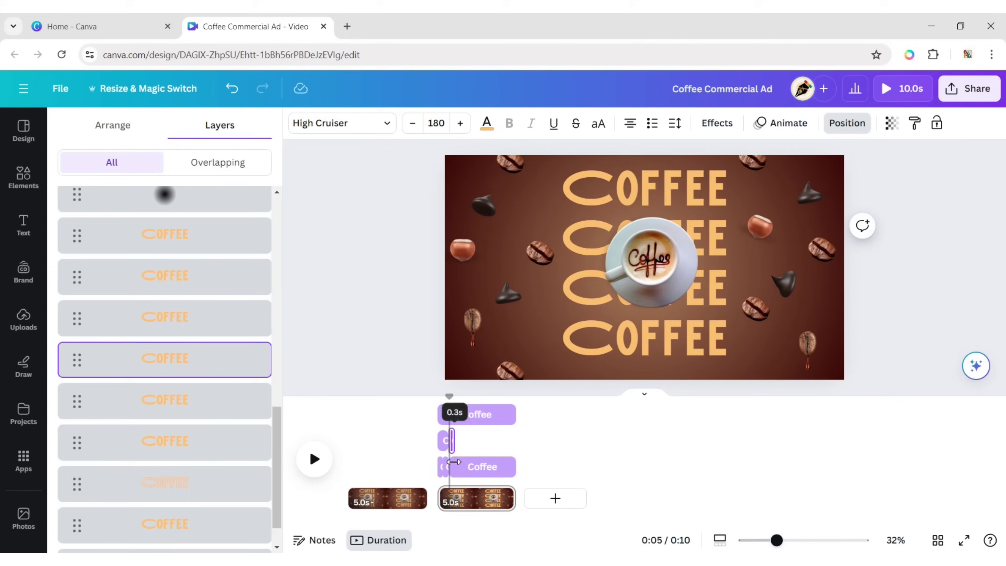
click(438, 417)
drag(437, 417, 457, 417)
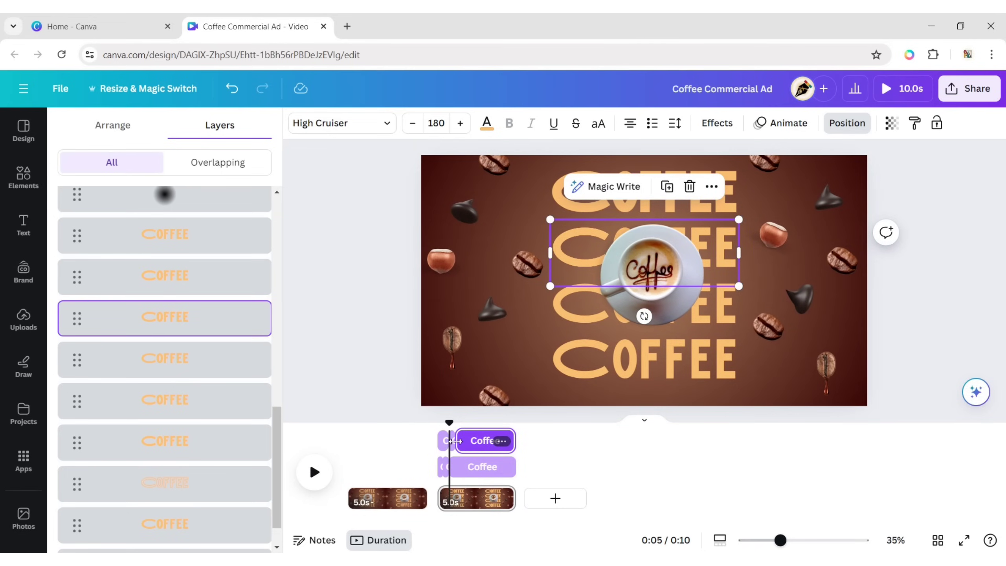
click(453, 440)
Step: Give a COFFEE word the Hollow style, duplicate another, and select three COFFEE layers
click(717, 122)
click(93, 299)
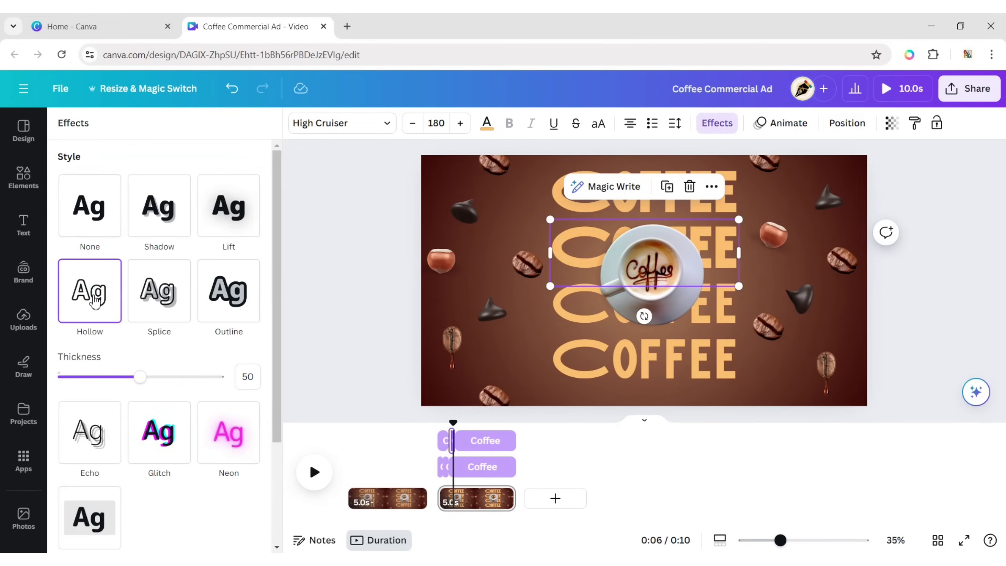
click(581, 299)
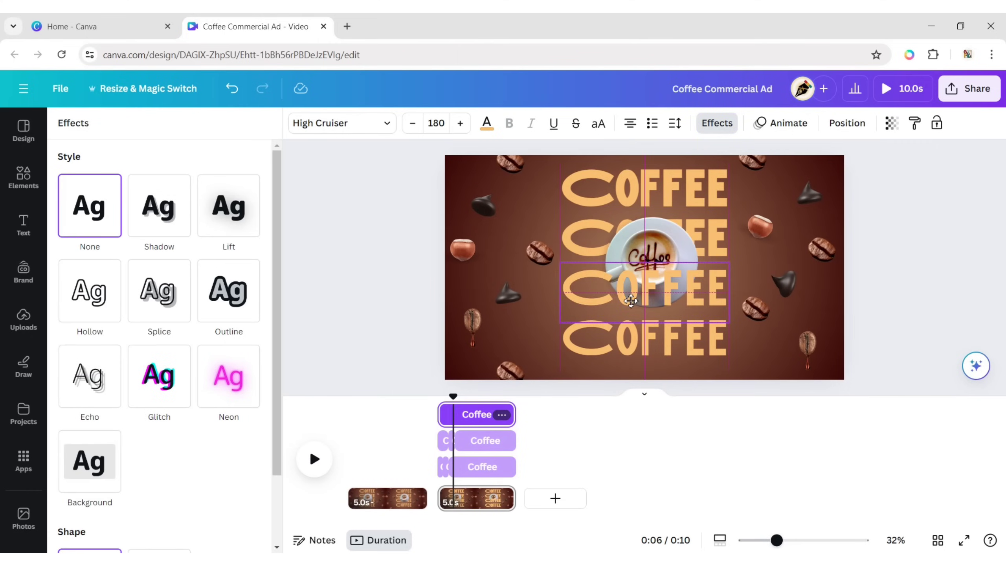
key(alt+1)
mouse_move(198, 220)
mouse_down()
mouse_move(177, 549)
mouse_move(210, 265)
mouse_up()
shift+click(195, 260)
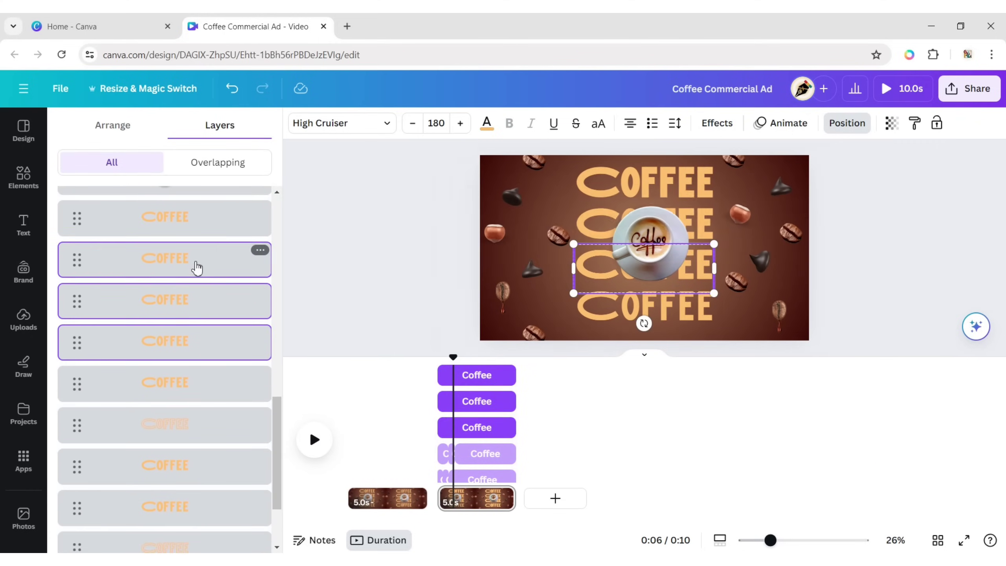
Step: Delay and trim the bottom and top Coffee clips into brief staggered flashes
click(495, 414)
drag(439, 388, 460, 391)
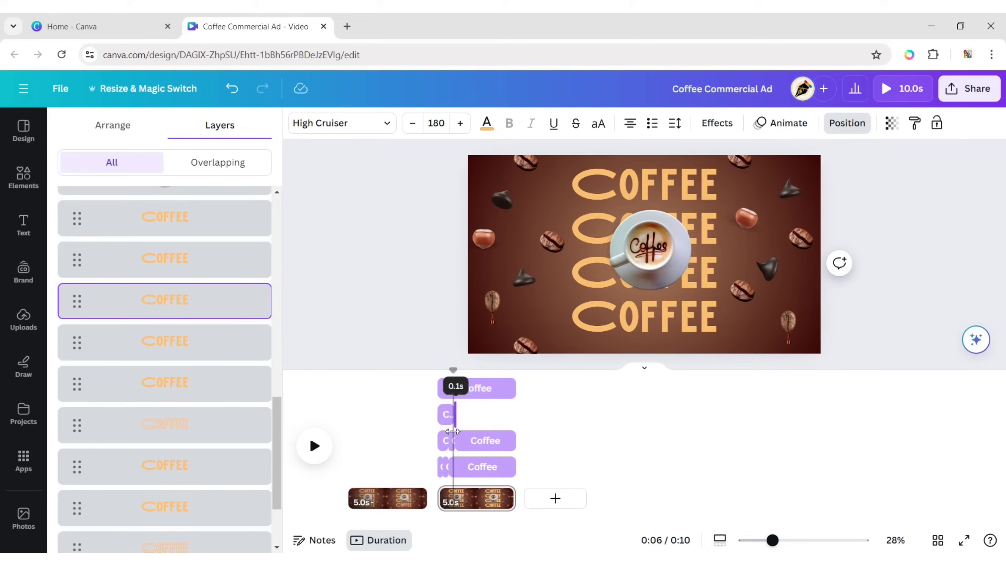
click(710, 123)
click(846, 123)
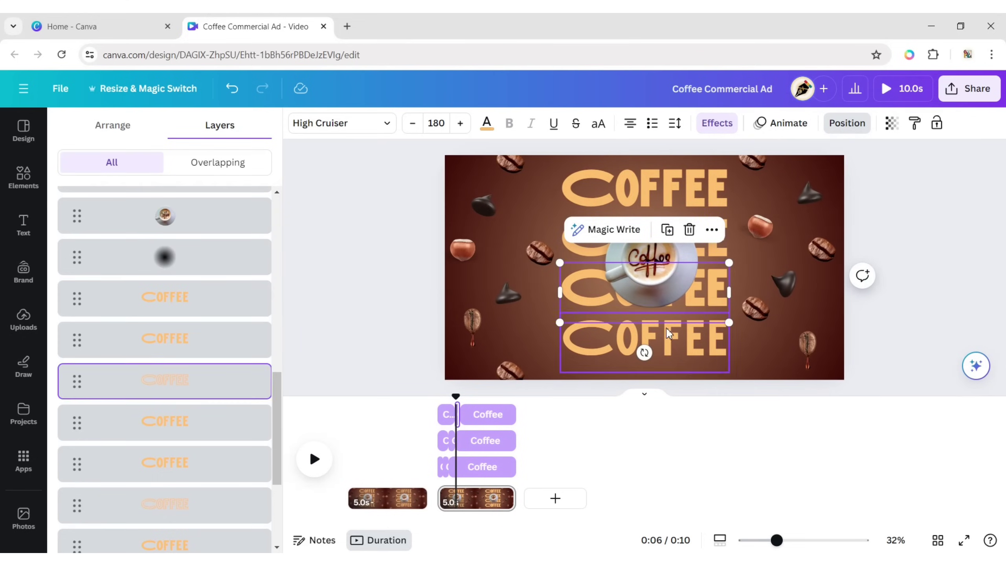
click(644, 325)
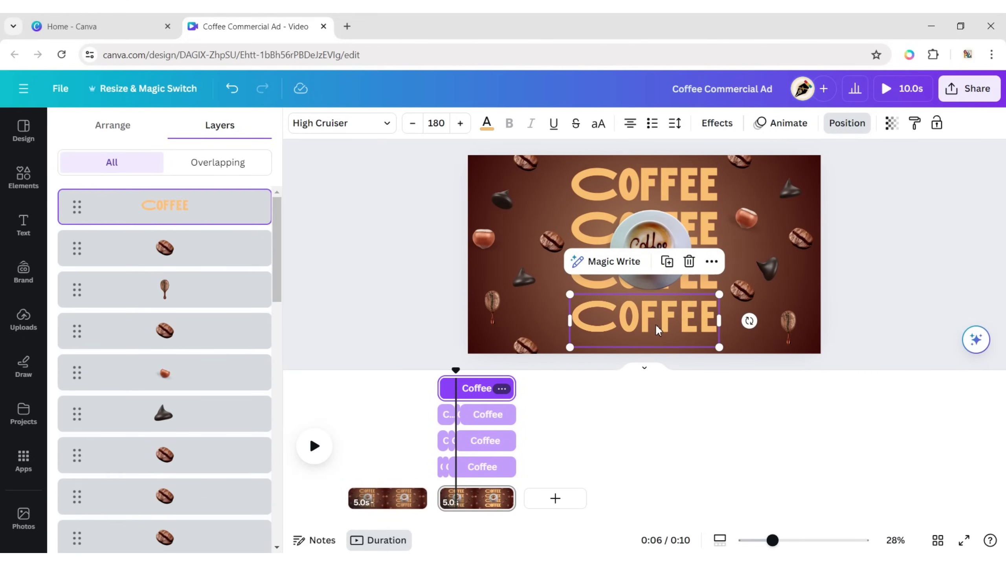
drag(515, 427, 460, 442)
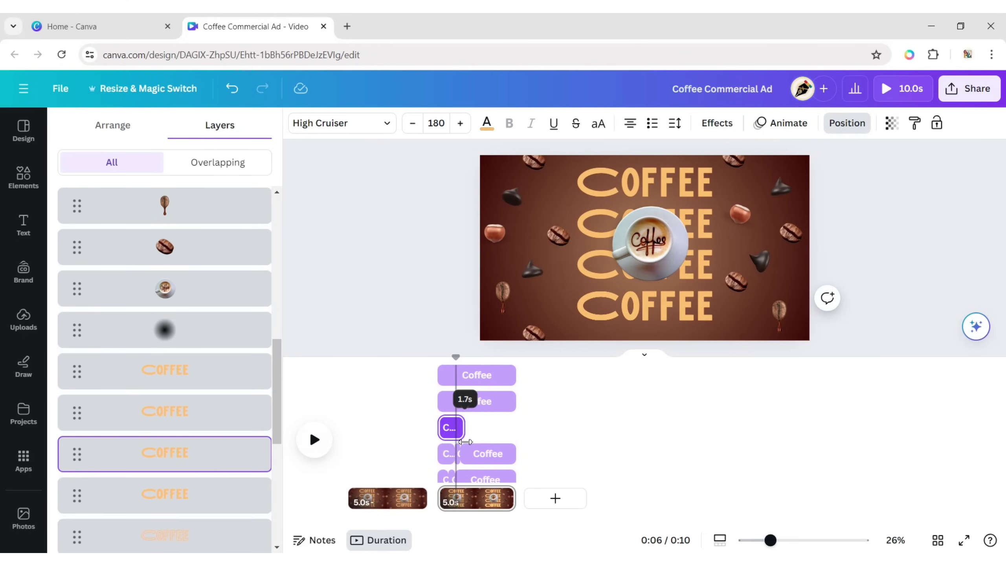
drag(439, 375, 472, 383)
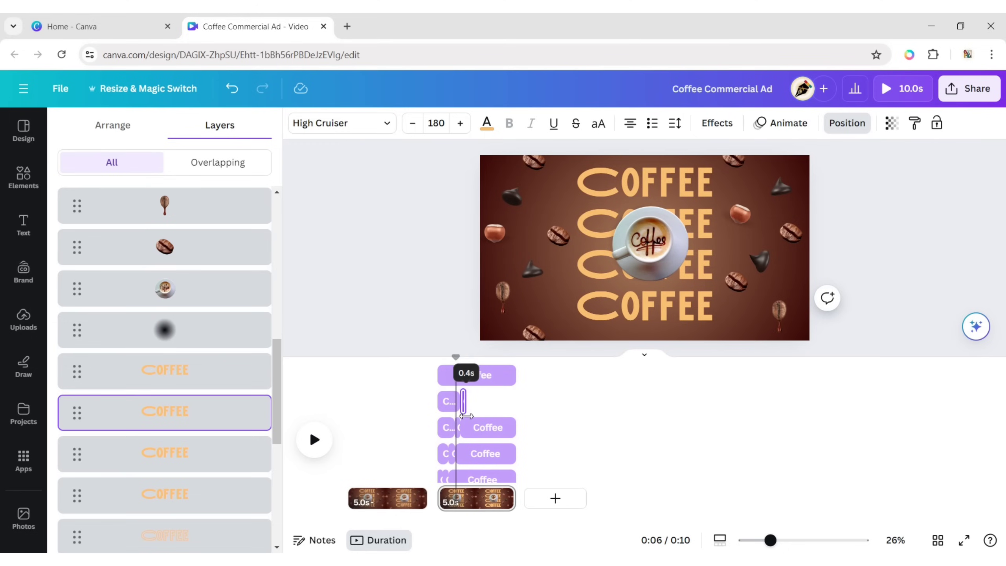
Step: Deselect the text and scrub the playhead to about 6 seconds to preview
click(717, 123)
click(846, 123)
drag(277, 384, 284, 407)
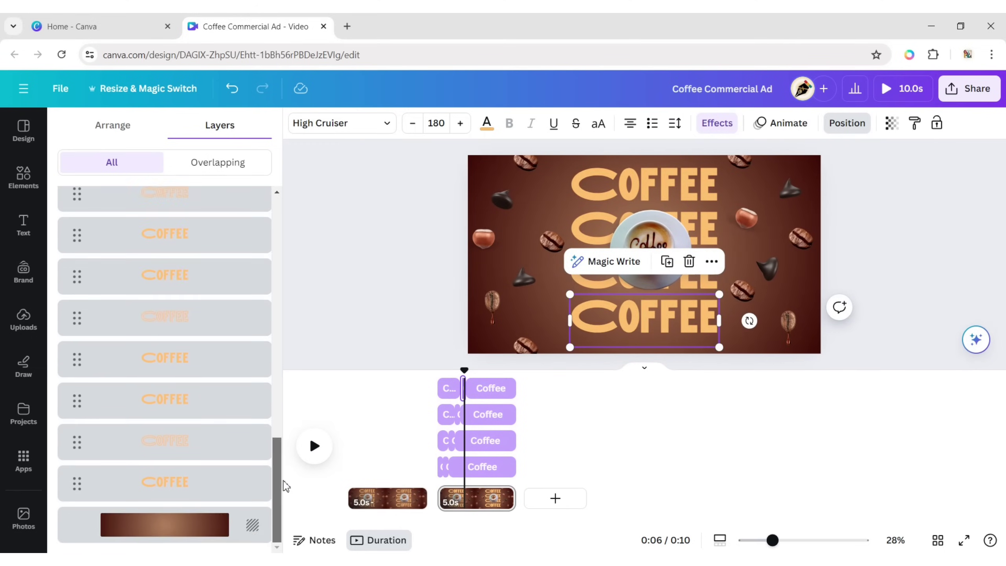
key(Escape)
drag(226, 371, 283, 374)
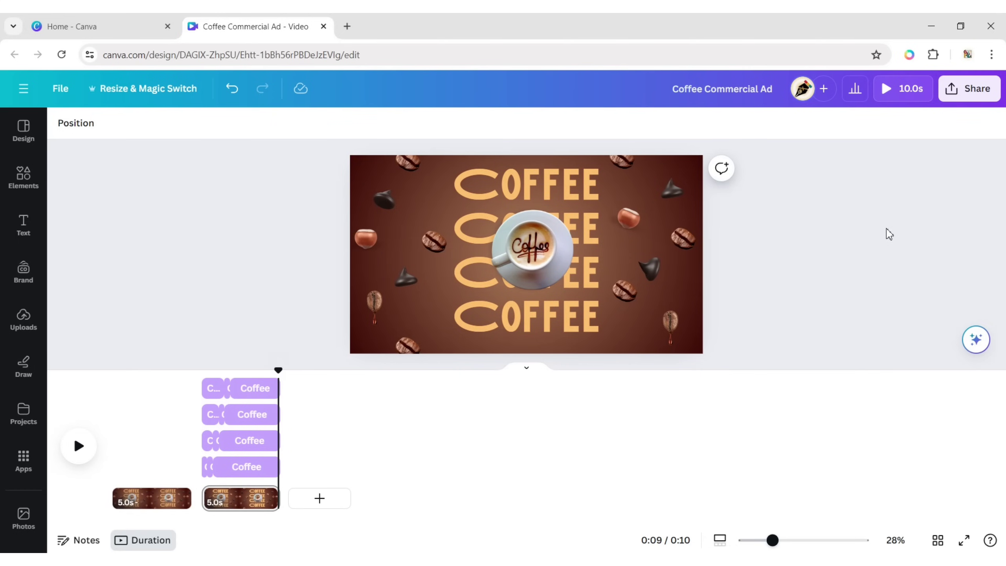
Step: Rewind playback to 0:05, hide the cup's element timings, and open page two's options
drag(281, 369, 202, 364)
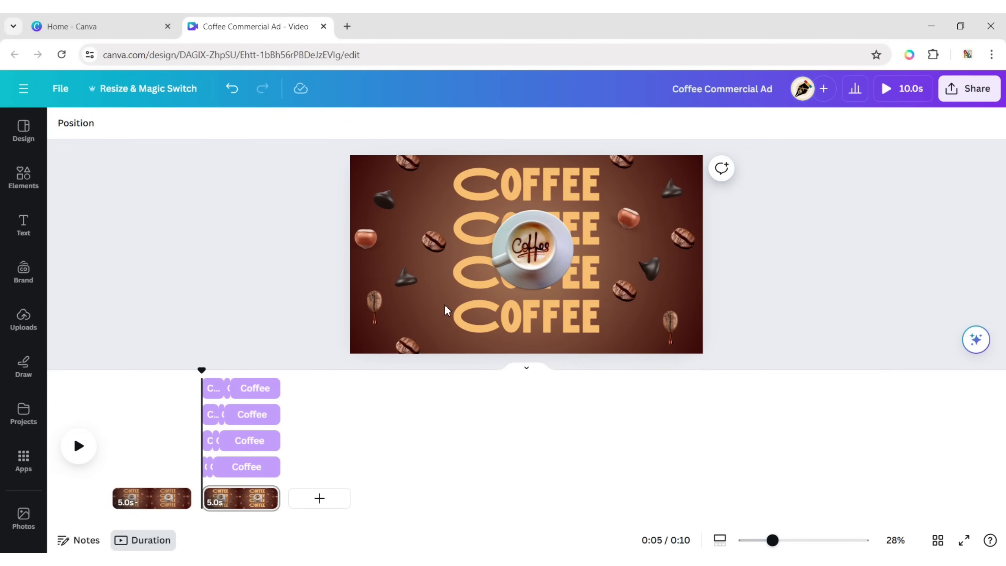
click(539, 262)
click(553, 168)
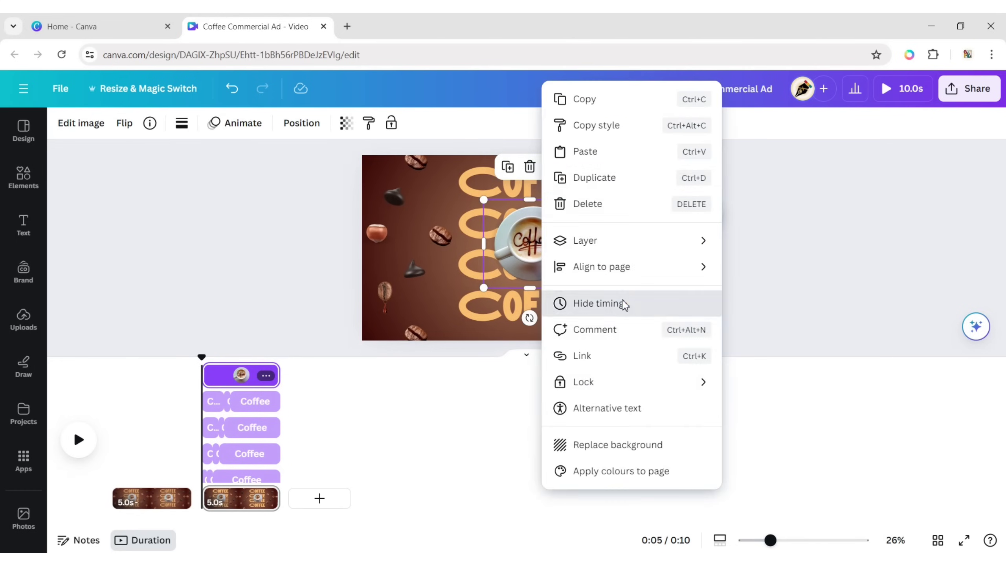
click(624, 306)
click(266, 479)
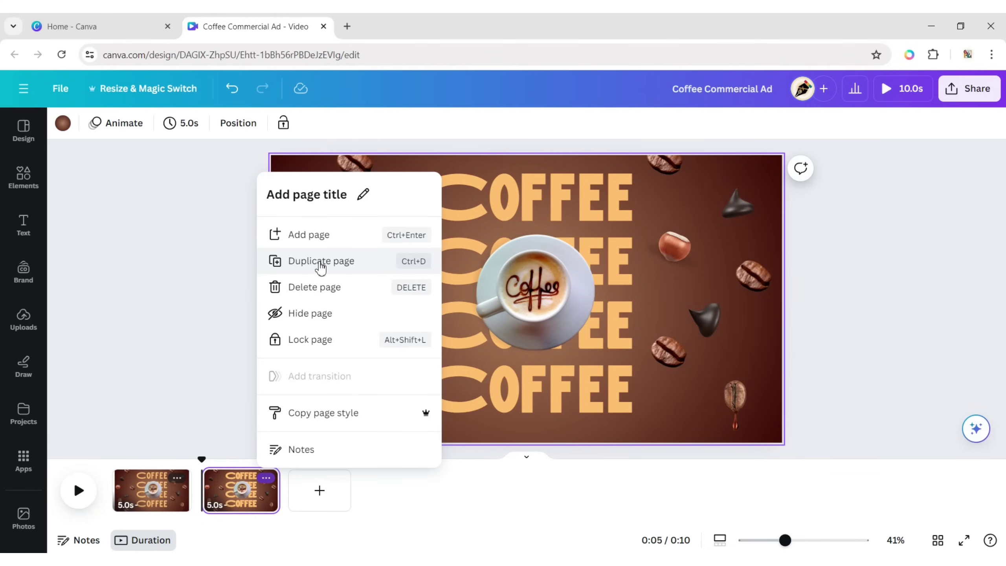
Step: Duplicate page two as a third page and delete its coffee cup
click(320, 267)
click(914, 272)
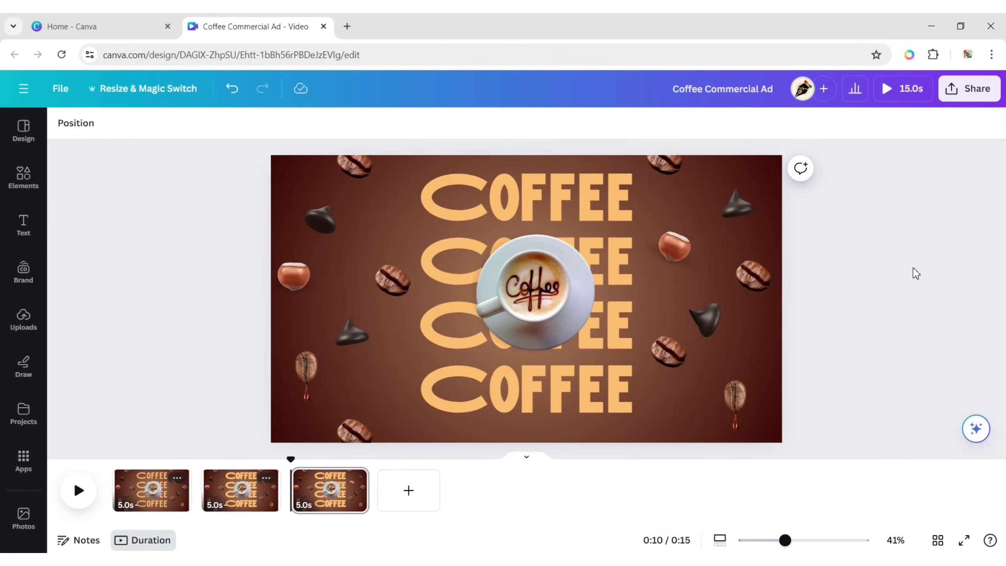
click(544, 298)
click(530, 200)
click(535, 205)
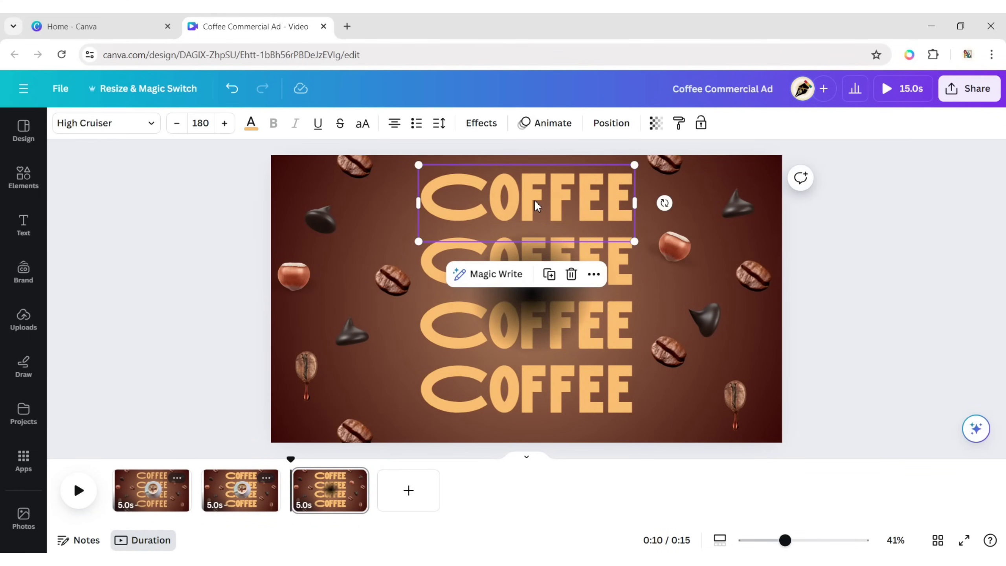
Step: Delete the dark blurred image and all four COFFEE lines, keeping the hazelnut
click(515, 261)
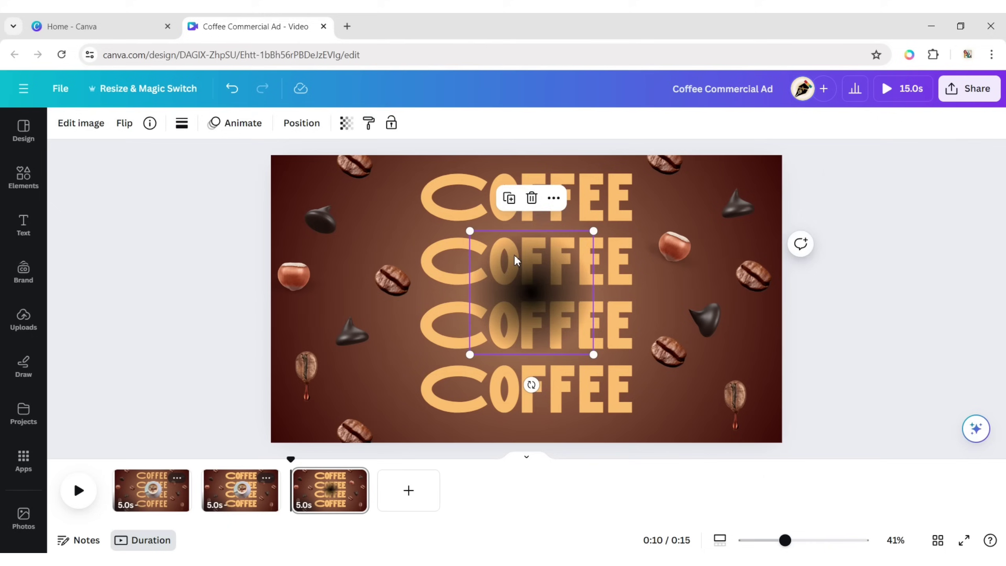
click(533, 200)
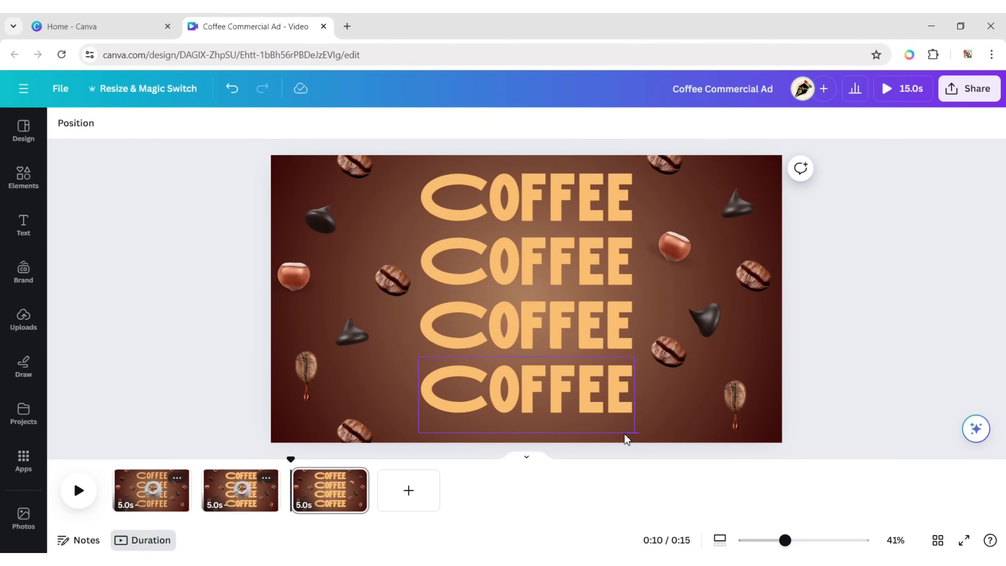
drag(637, 432, 495, 198)
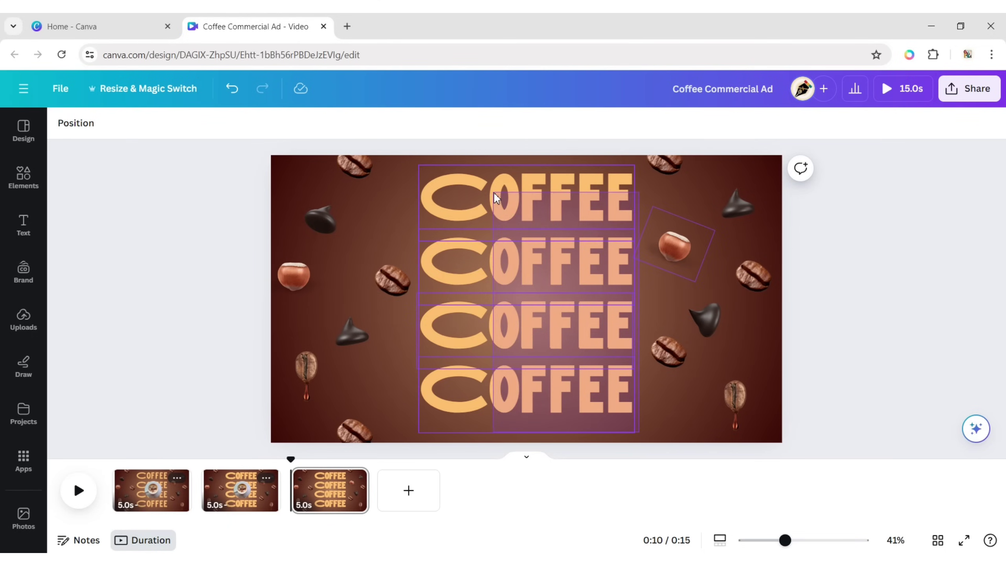
drag(495, 198, 485, 190)
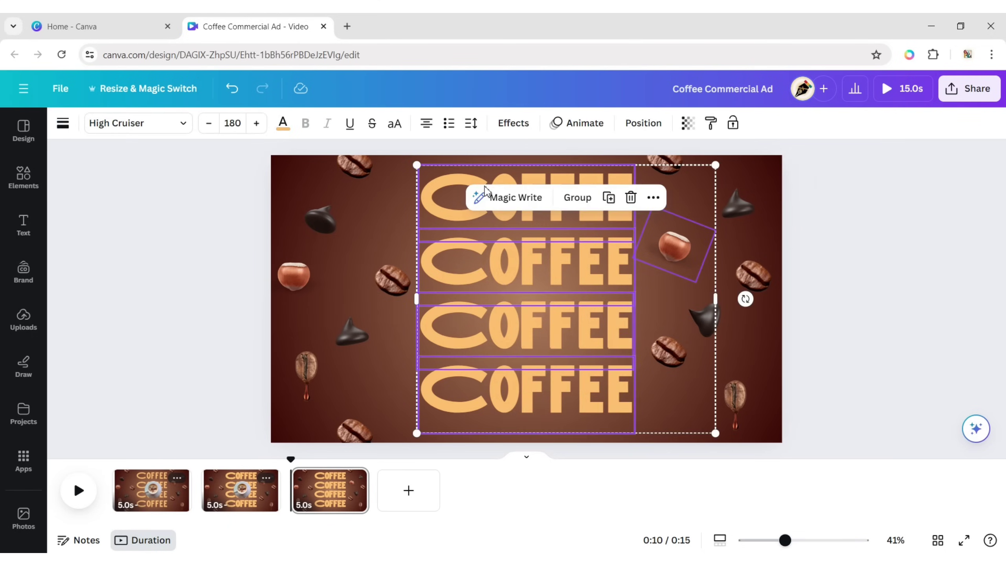
shift+click(684, 236)
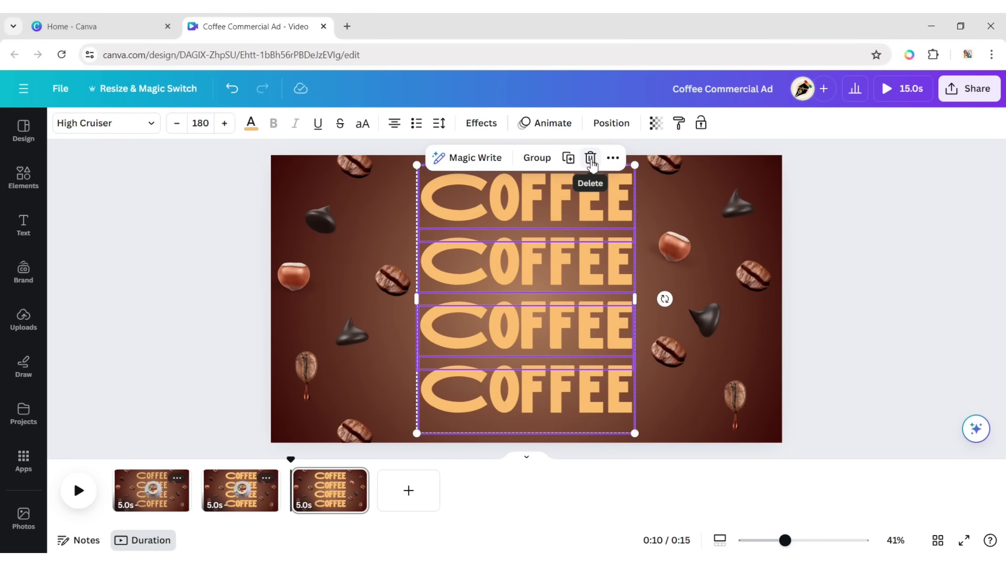
click(592, 160)
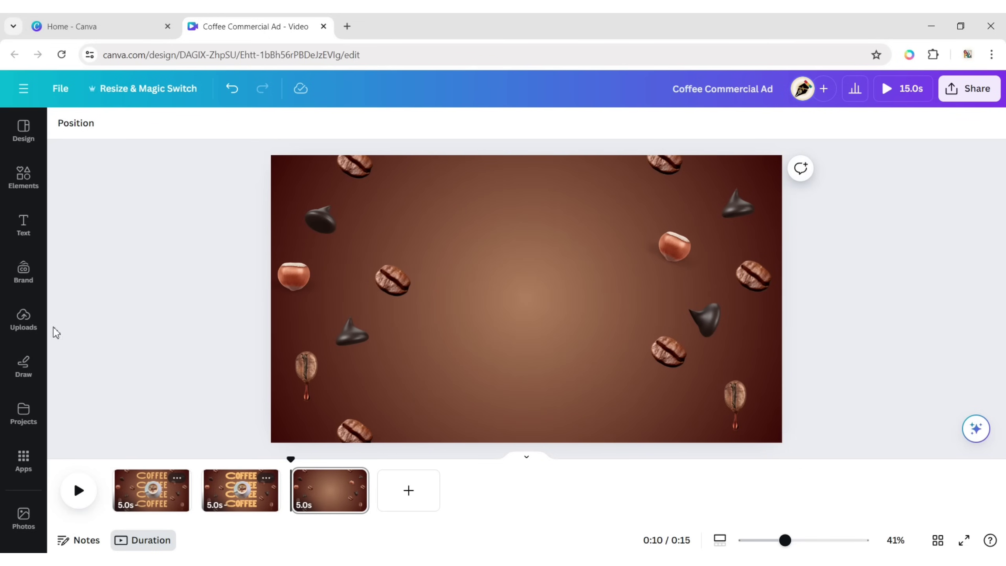
Step: Add the Nescafé jar and NESCAFÉ logo from Uploads, placing the logo over the jar
click(24, 318)
click(233, 268)
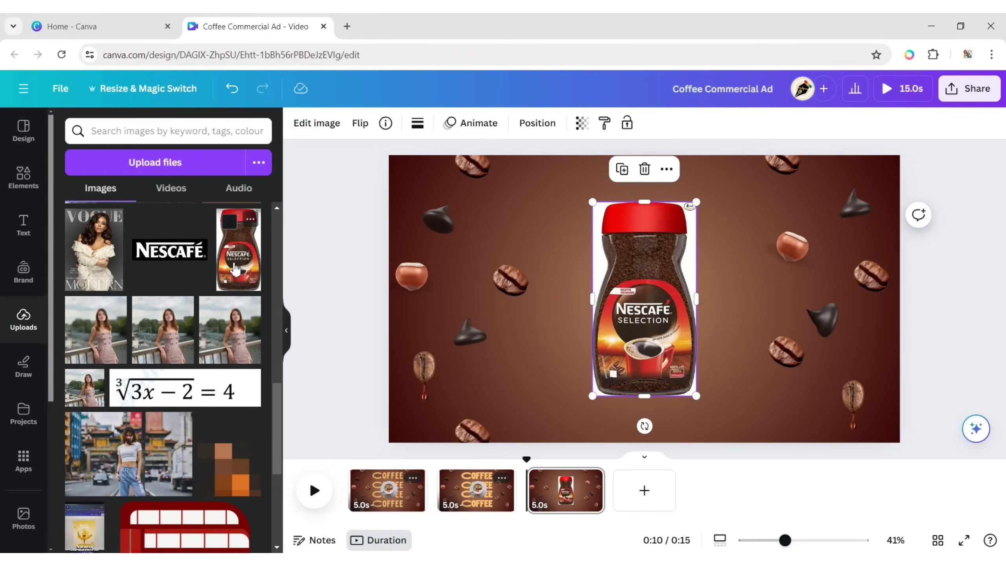
click(198, 260)
click(287, 330)
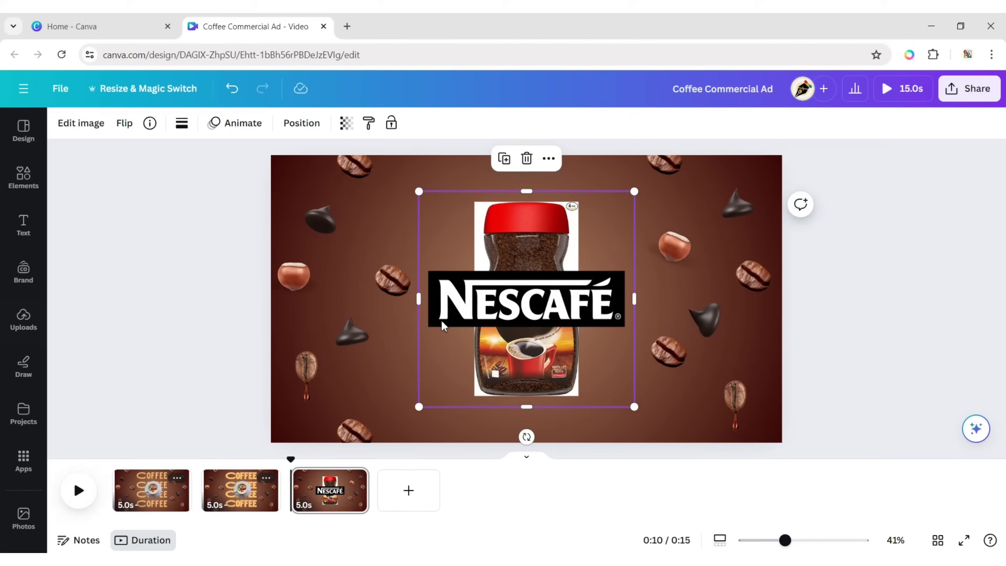
drag(519, 302, 461, 225)
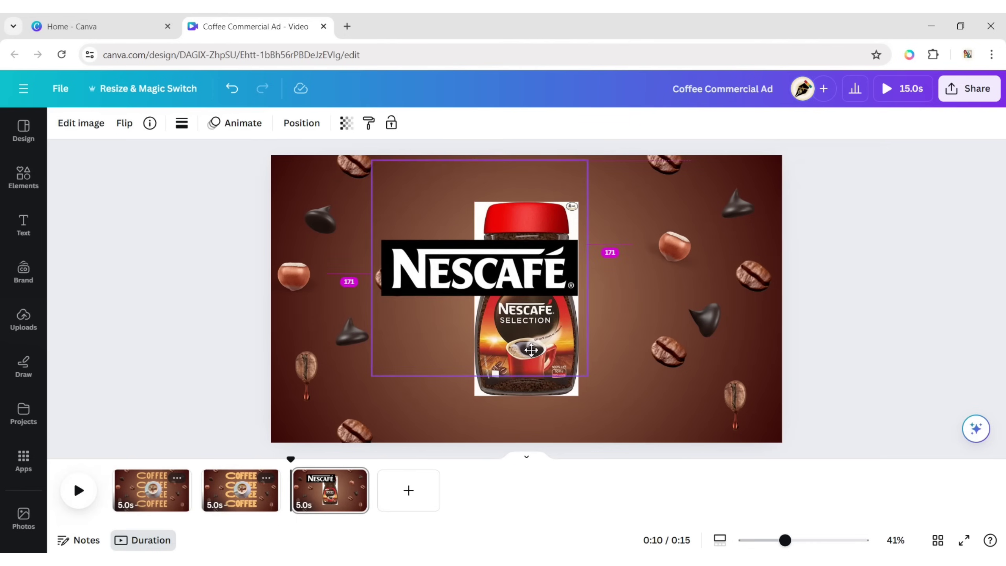
drag(512, 303, 558, 355)
Step: Remove the white backgrounds from the logo and the jar with BG Remover
click(87, 126)
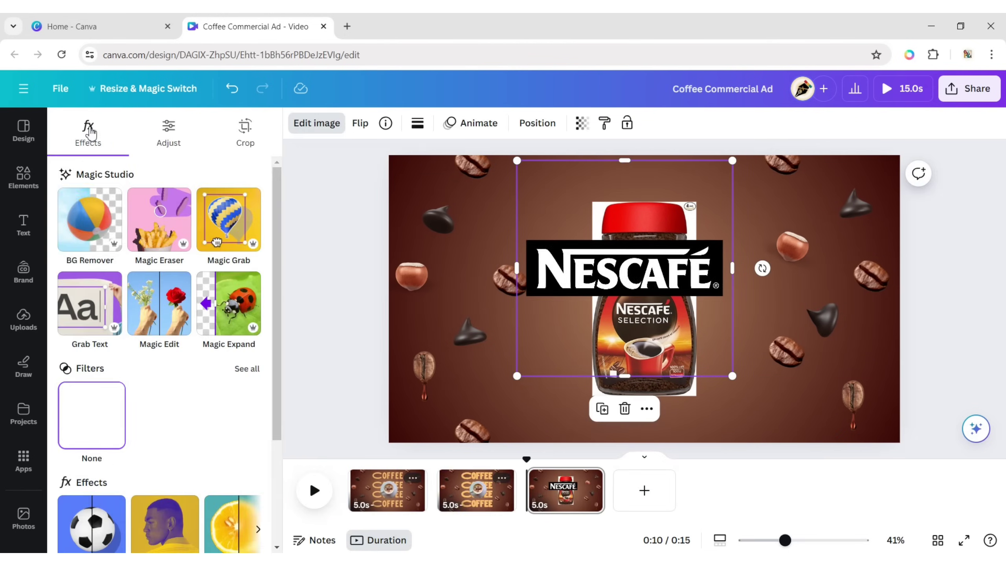
click(103, 237)
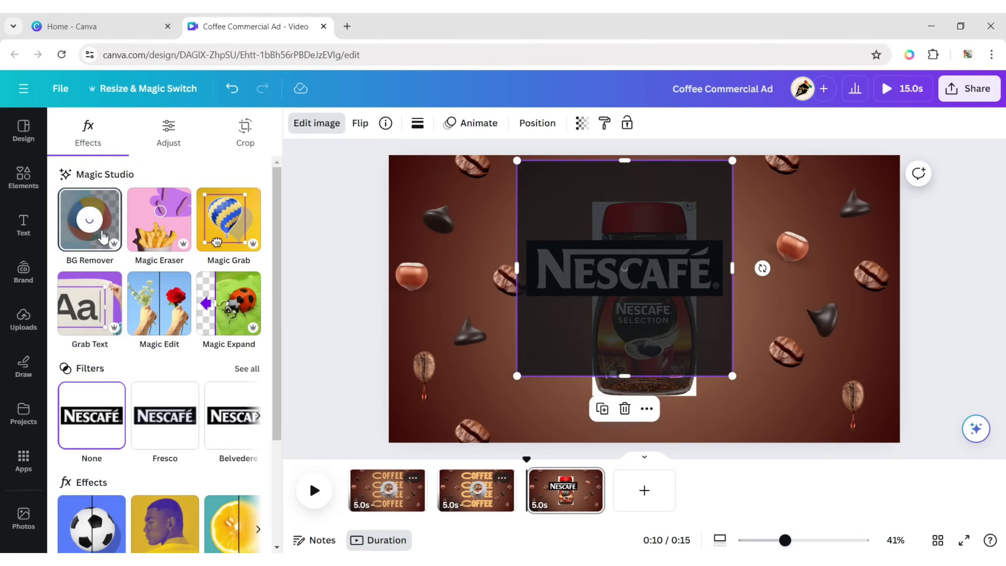
click(692, 393)
click(89, 228)
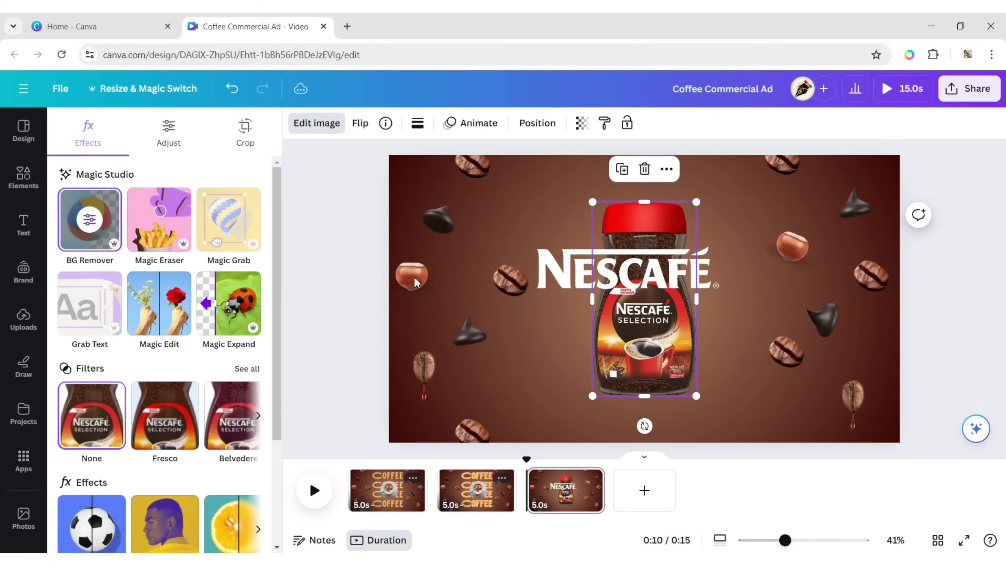
Step: Move the jar lower and settle the NESCAFÉ logo just above it
click(916, 312)
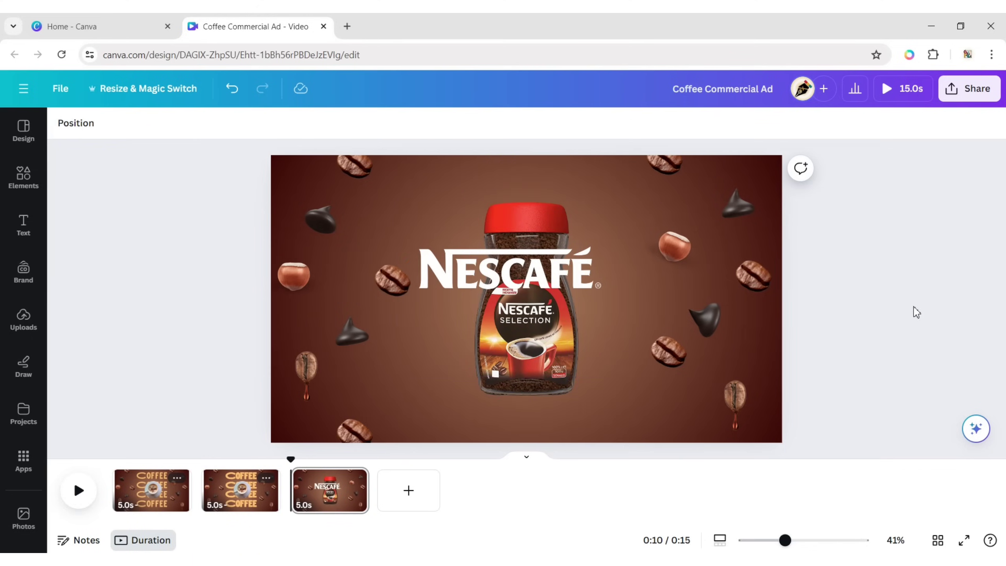
drag(525, 332, 525, 384)
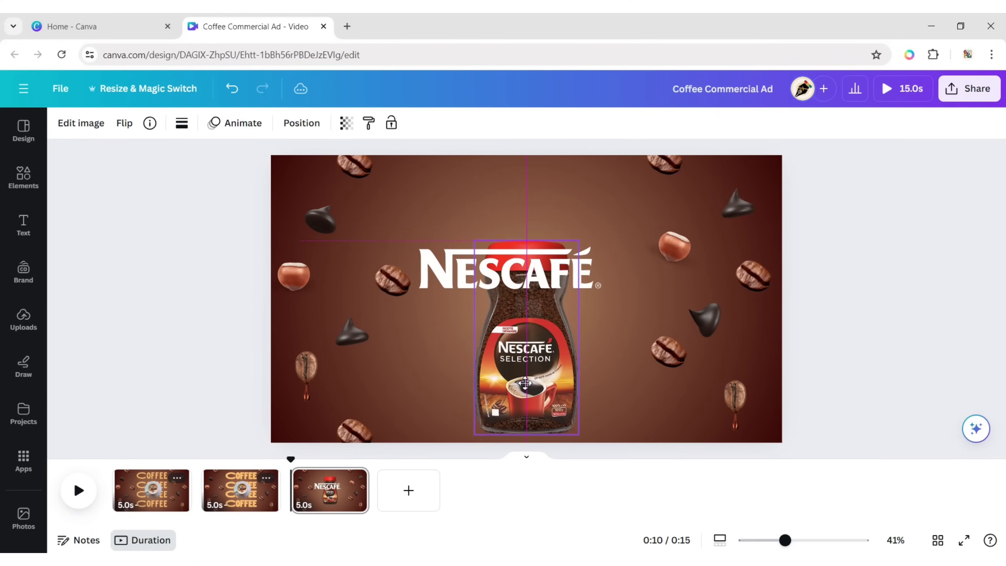
drag(508, 270, 529, 212)
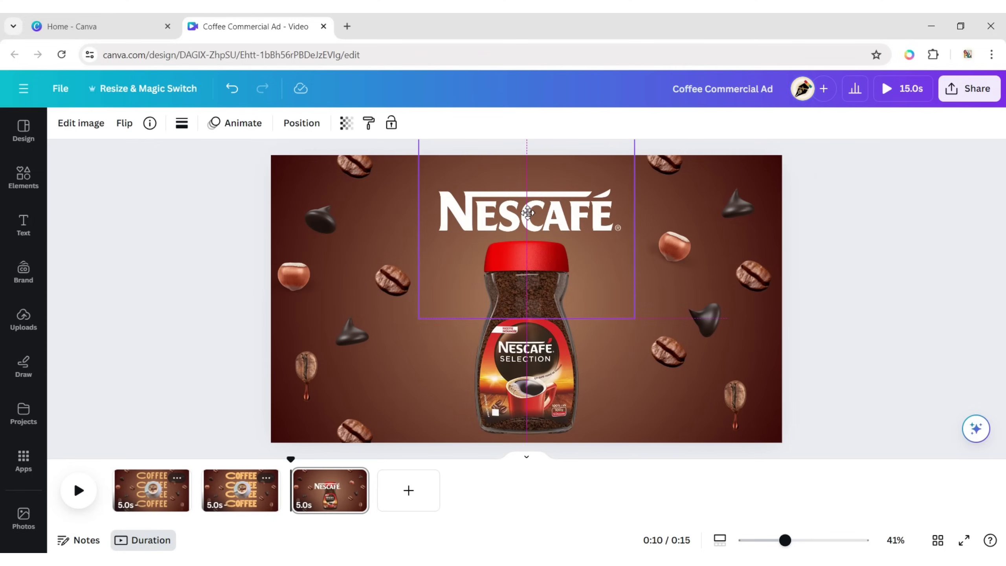
drag(528, 213, 527, 219)
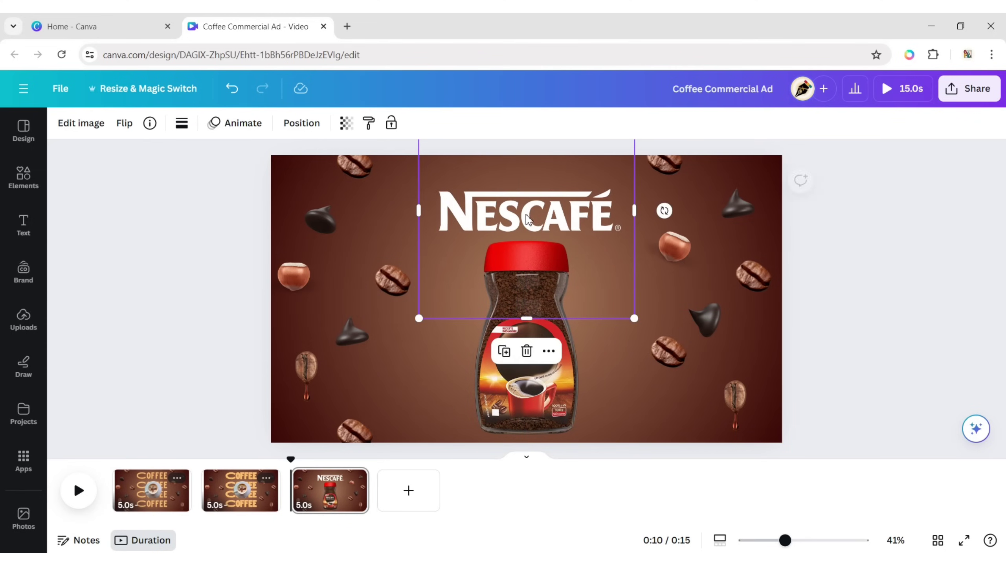
click(904, 325)
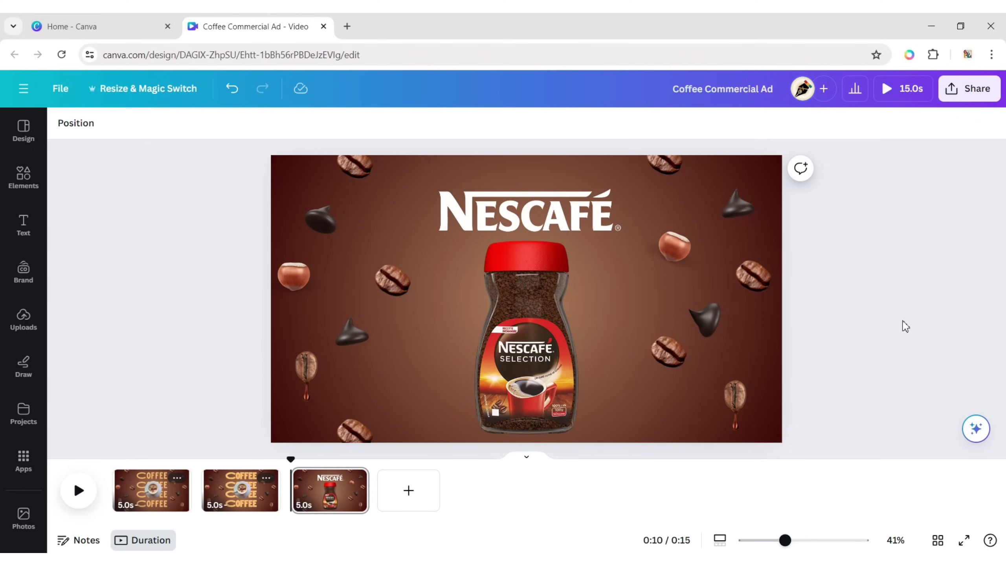
Step: Add a heading reading 'It all starts with at' and set its font to Prompt
click(28, 231)
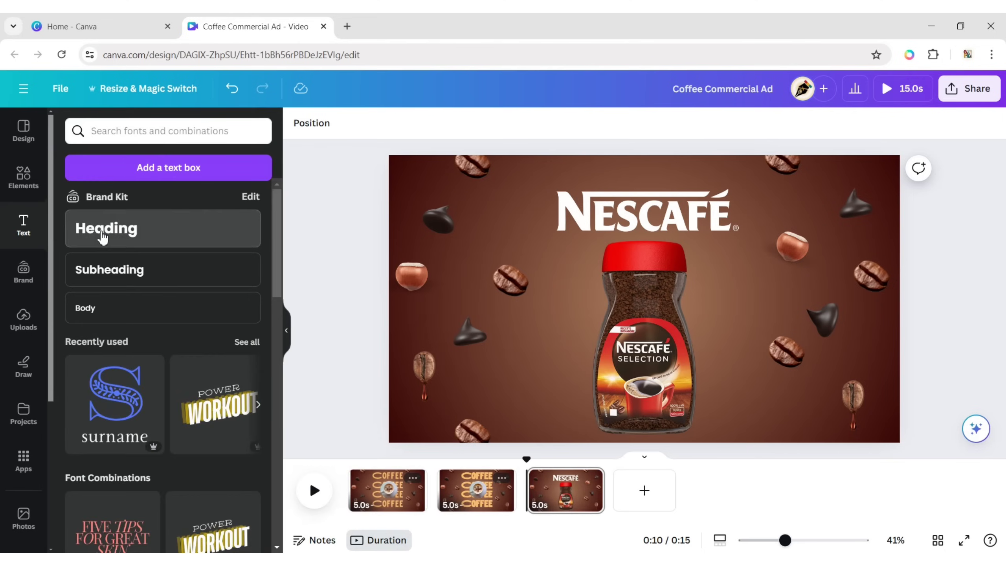
click(105, 227)
click(287, 330)
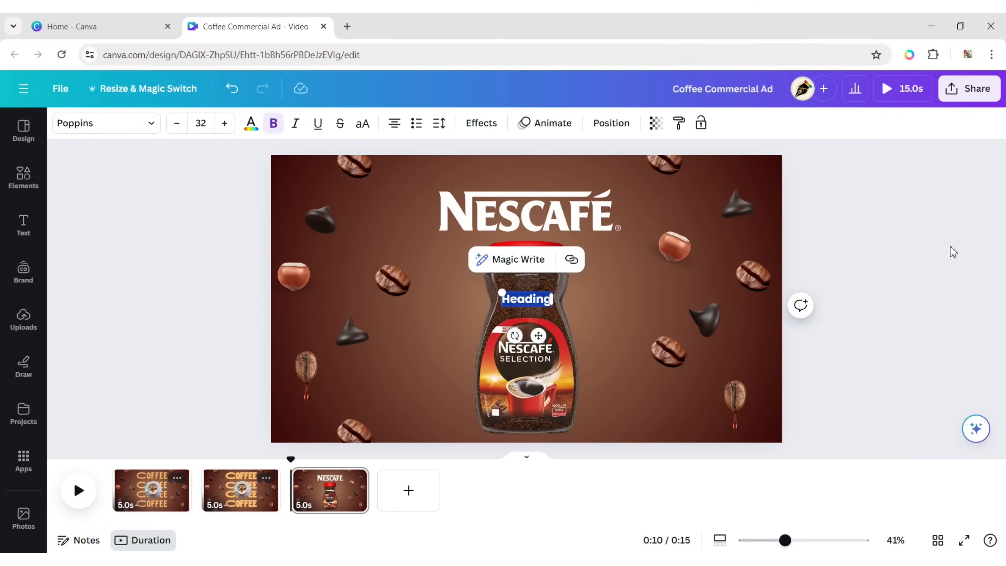
key(BackSpace)
text(it all starts with a)
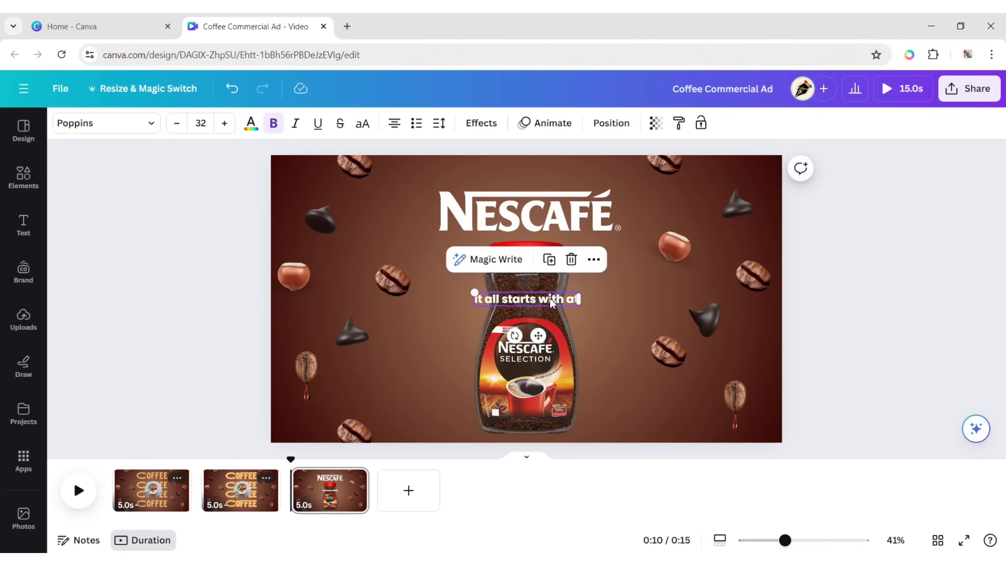
click(118, 124)
scroll(118, 433, down, 3)
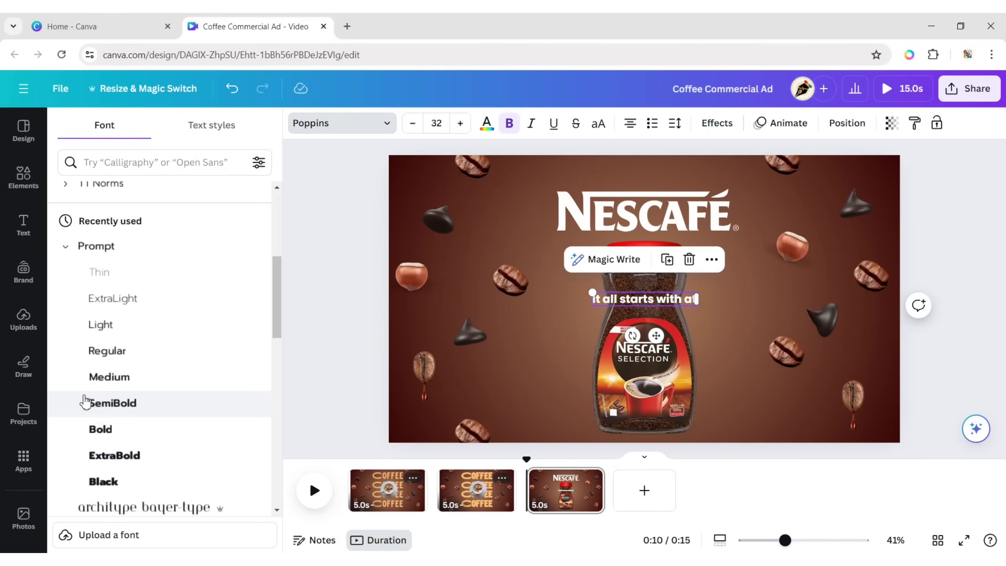
click(923, 224)
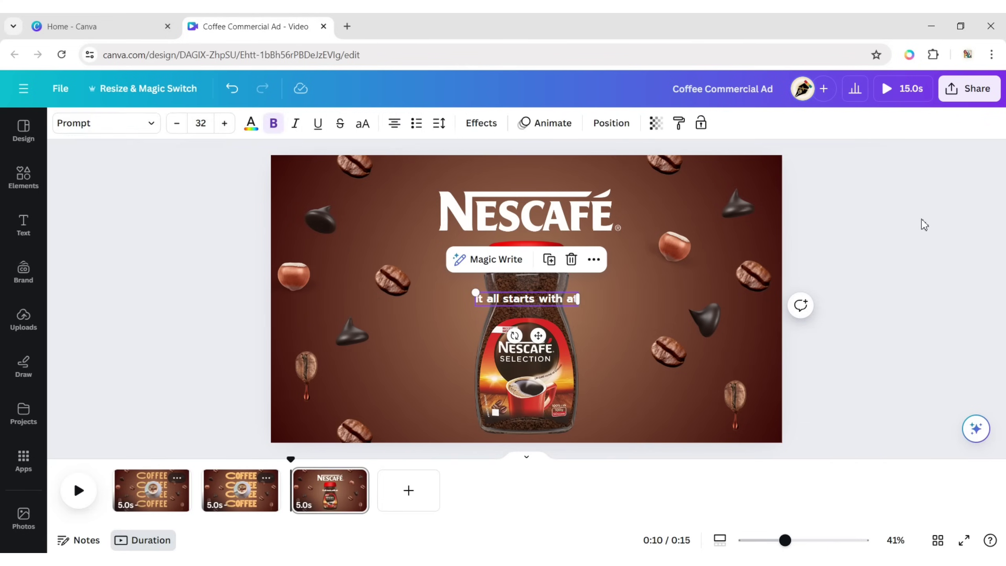
click(525, 300)
Step: Place the text line above the logo, then shrink and centre the text-and-logo group
drag(532, 299, 517, 189)
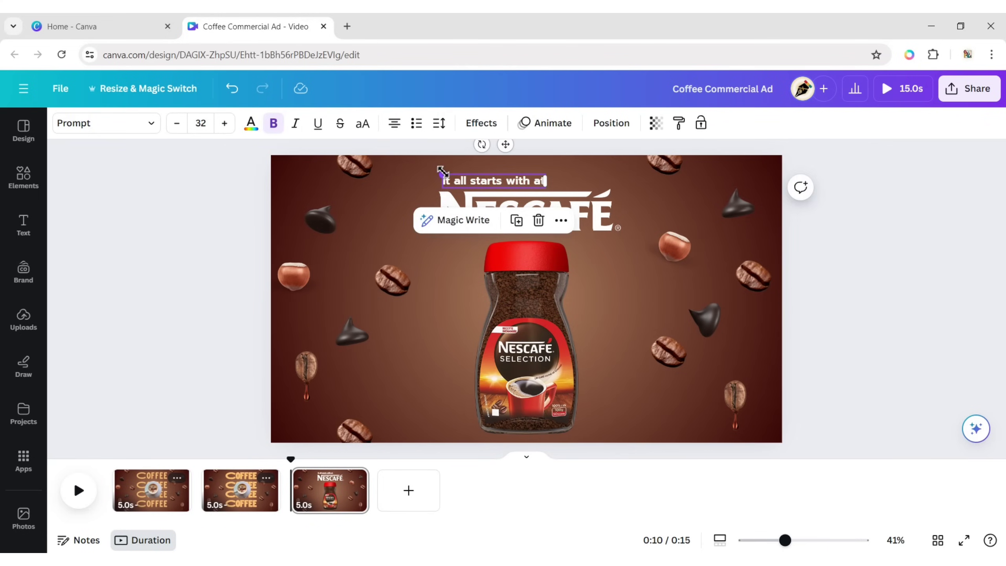
drag(443, 172, 420, 171)
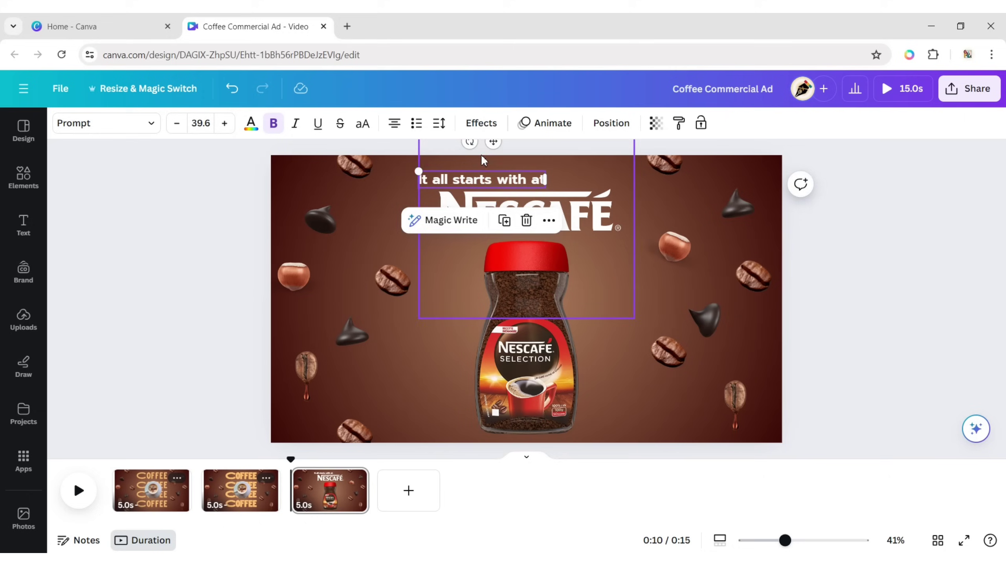
drag(449, 168, 442, 164)
click(924, 249)
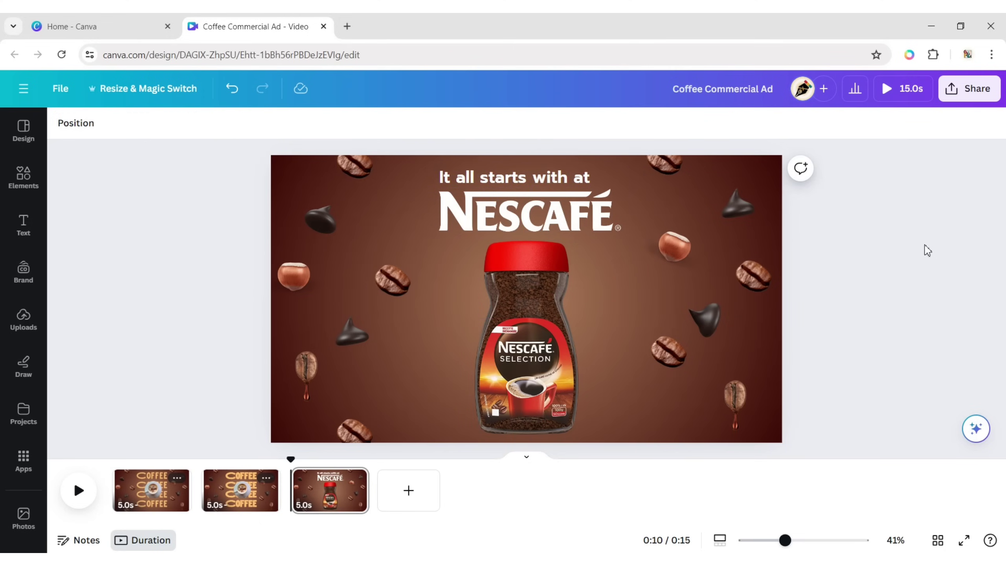
click(572, 185)
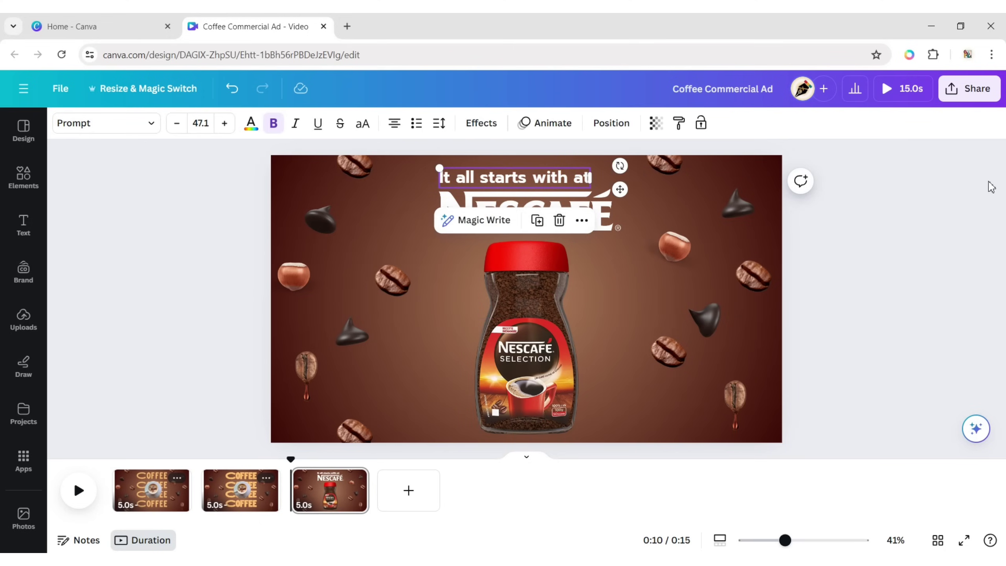
click(990, 187)
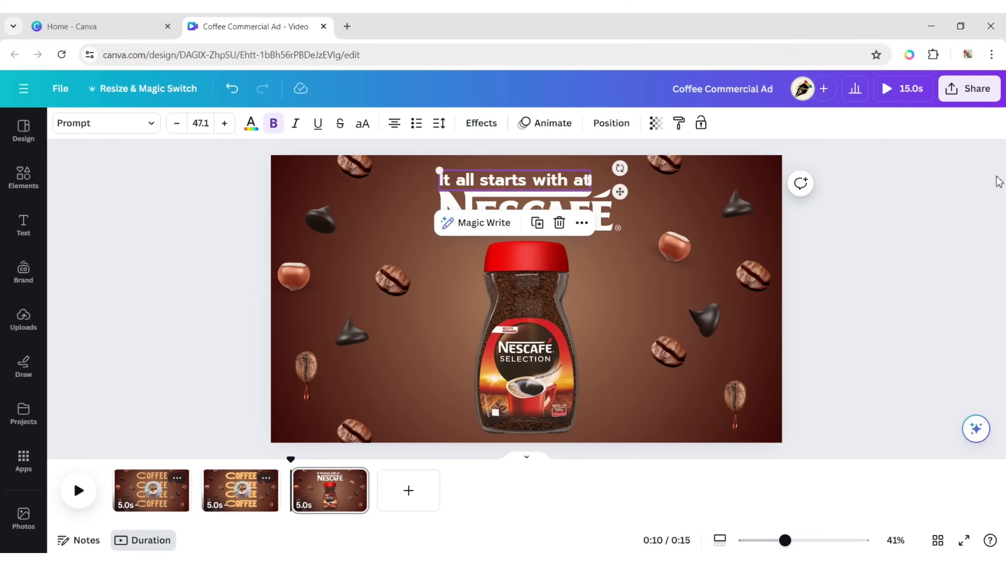
click(995, 183)
drag(417, 178, 630, 246)
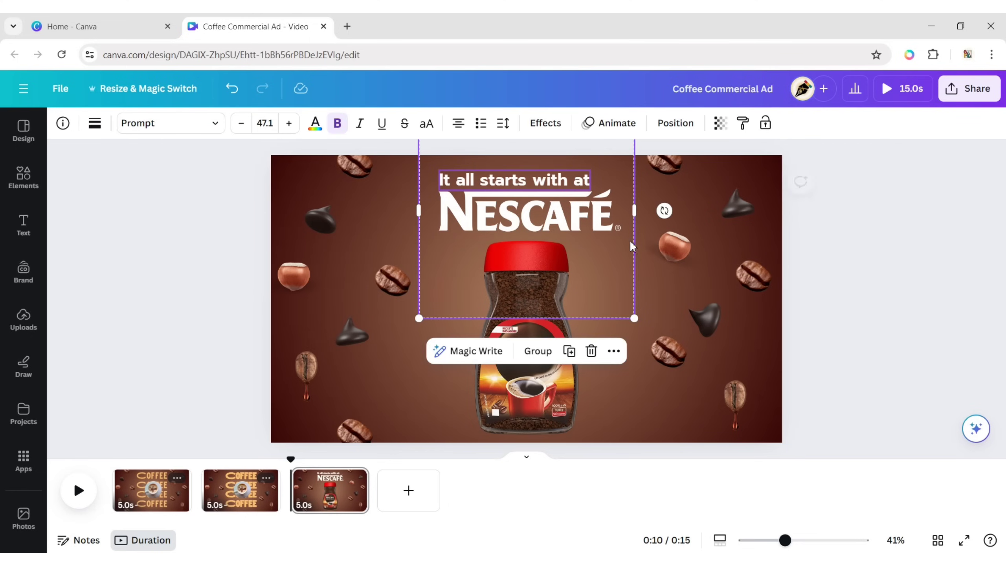
drag(637, 319, 628, 312)
drag(521, 209, 525, 215)
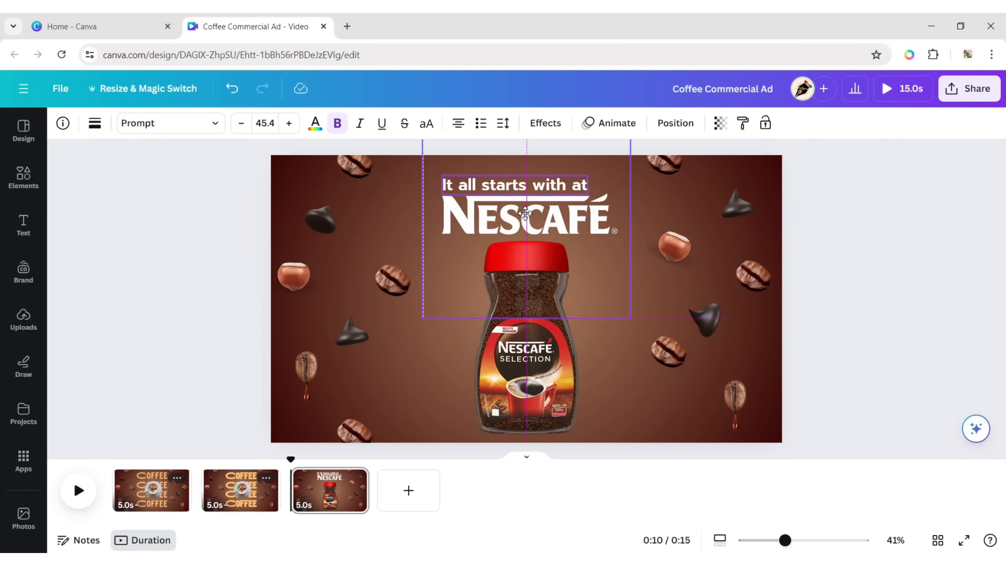
Step: Slightly resize the Nescafé jar and recentre it below the heading
click(550, 259)
mouse_move(578, 239)
mouse_down()
mouse_move(577, 254)
mouse_move(580, 243)
mouse_up()
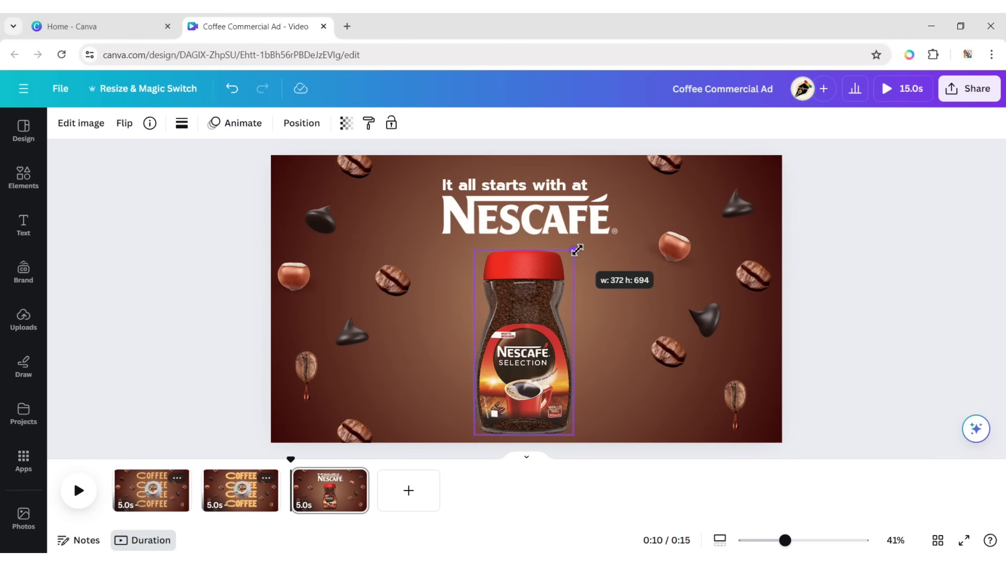
drag(521, 346, 519, 354)
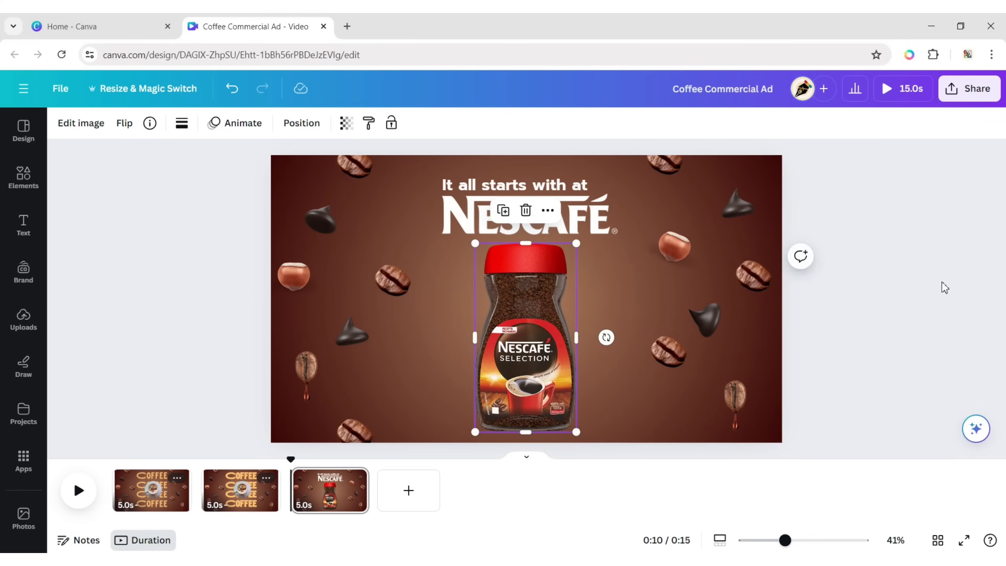
click(914, 280)
click(499, 192)
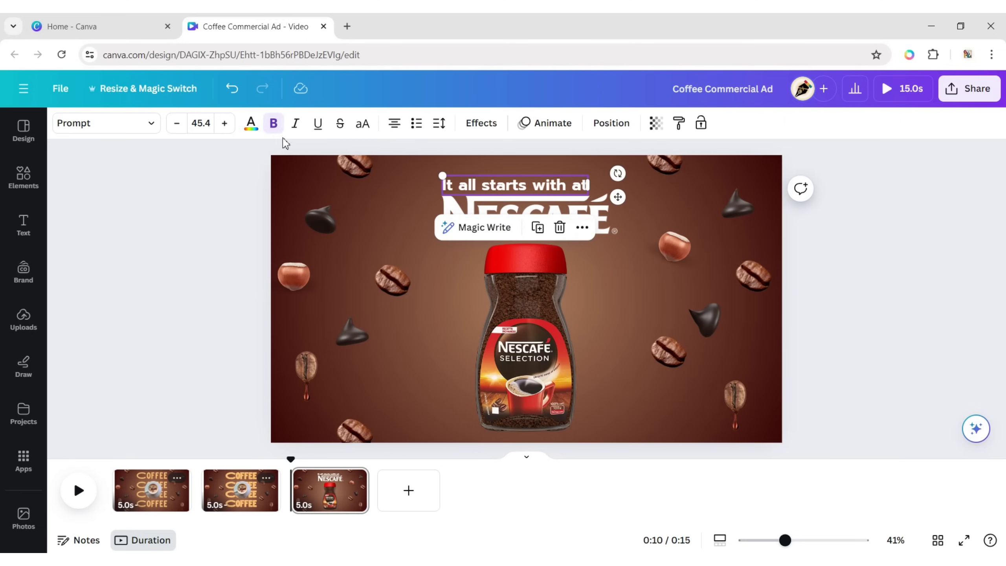
click(880, 266)
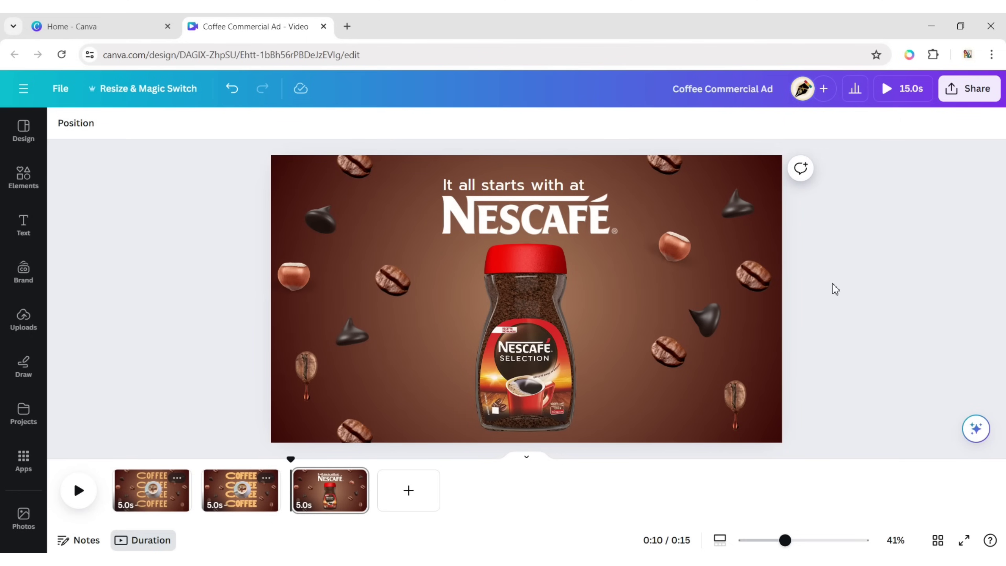
Step: Give the top-left coffee bean a heavy whole-image Blur effect
click(356, 175)
click(98, 127)
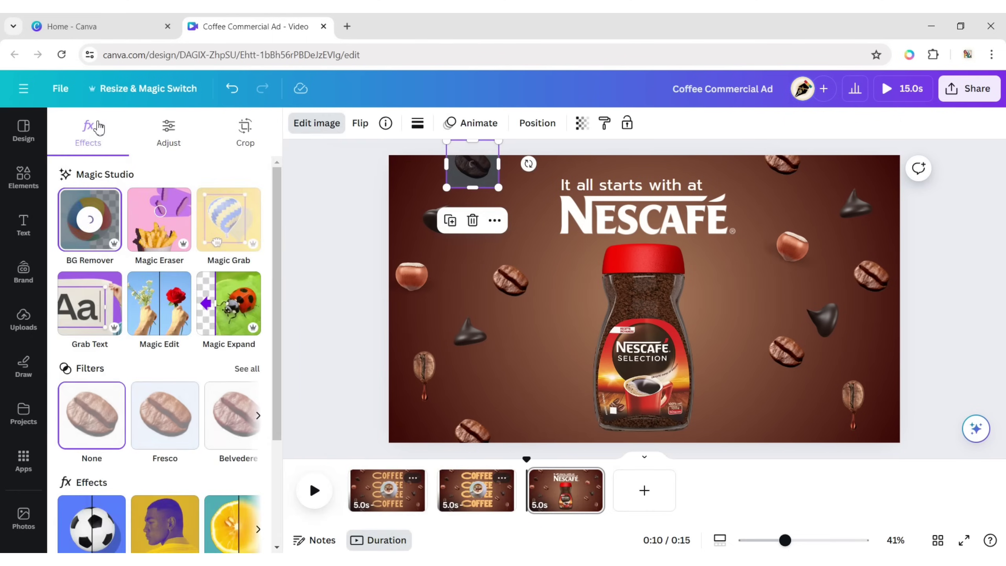
drag(280, 234, 283, 340)
click(231, 415)
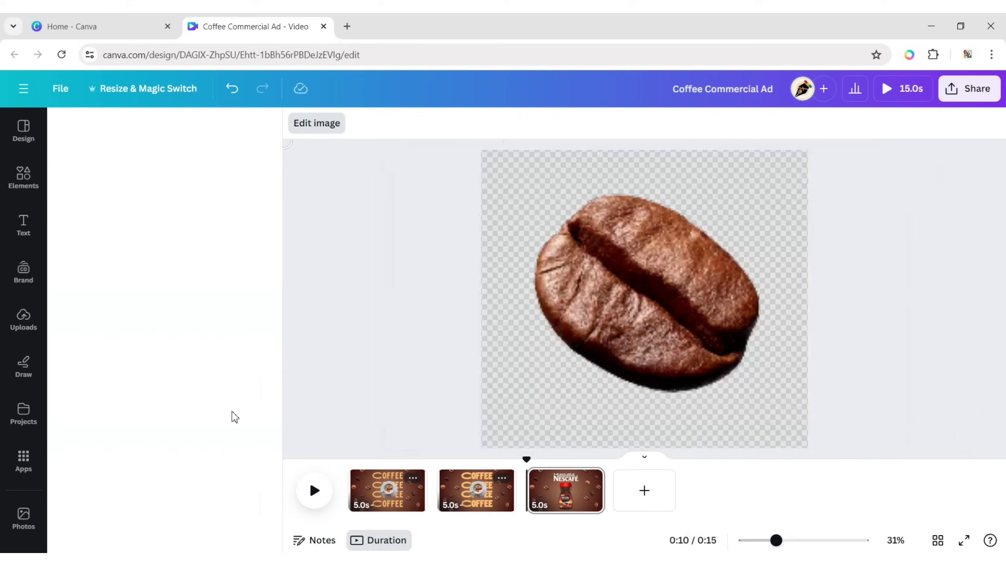
click(252, 162)
drag(73, 233, 200, 258)
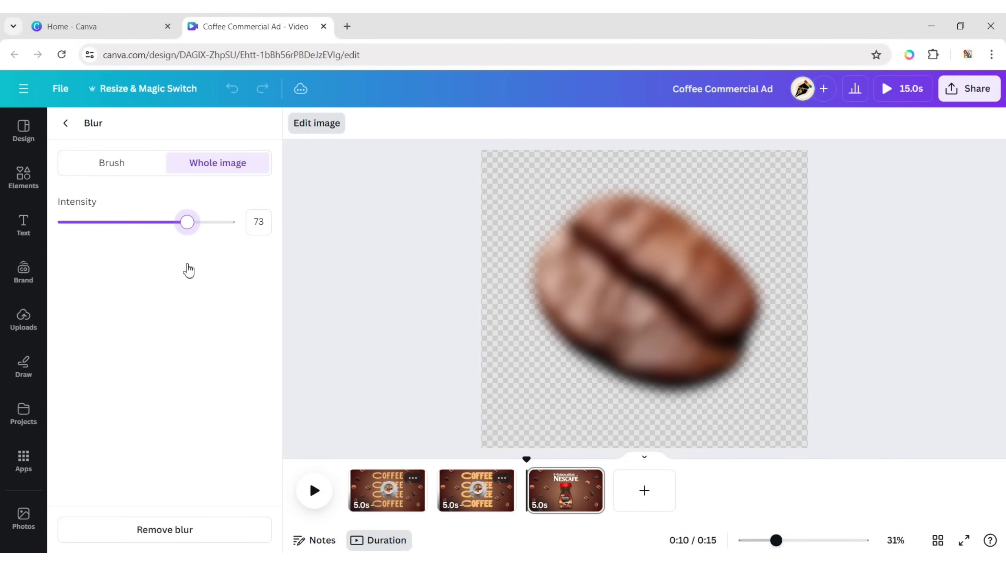
click(66, 124)
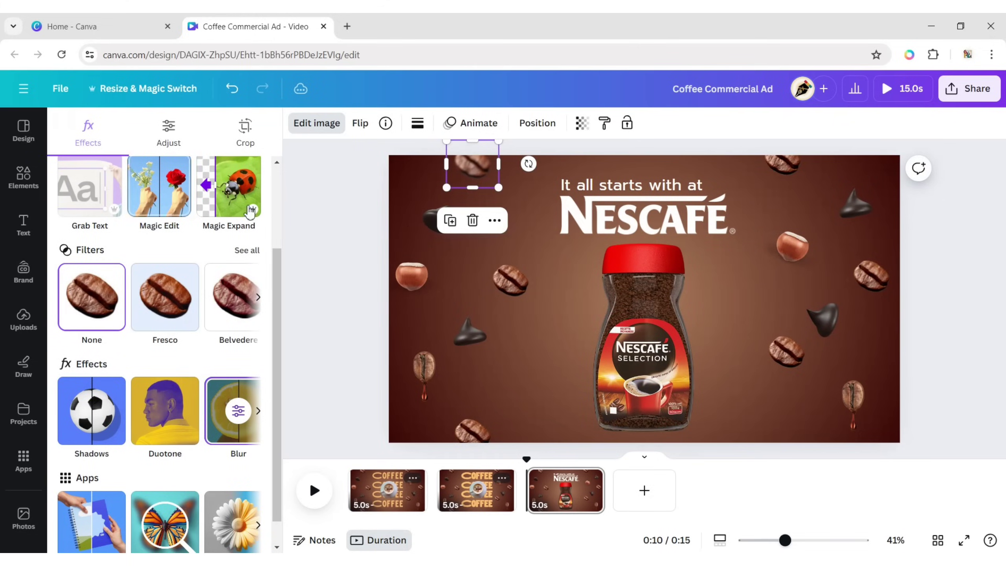
Step: Blur the left-side chocolate drops, hazelnut and remaining coffee beans the same way
click(425, 226)
click(228, 419)
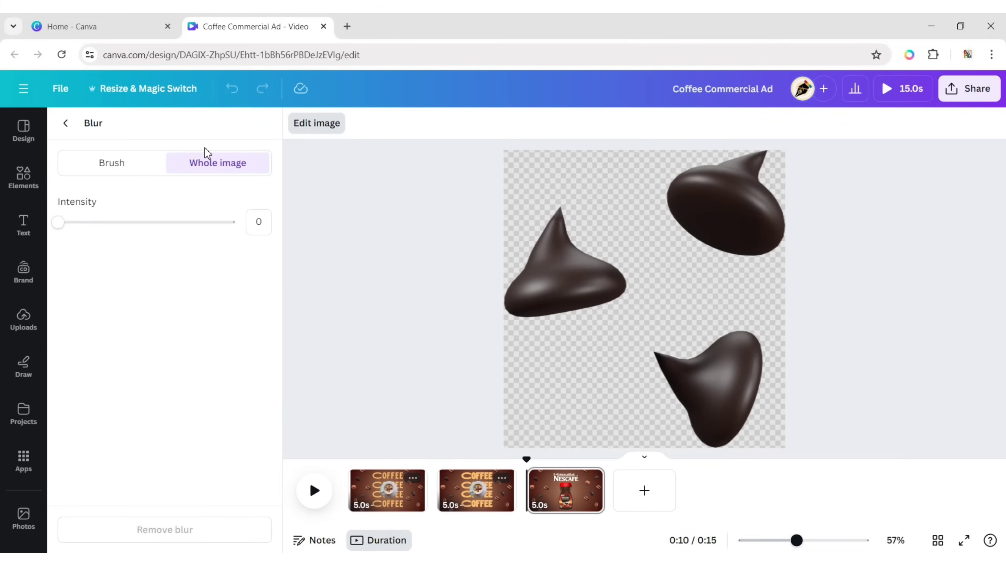
drag(76, 230, 137, 235)
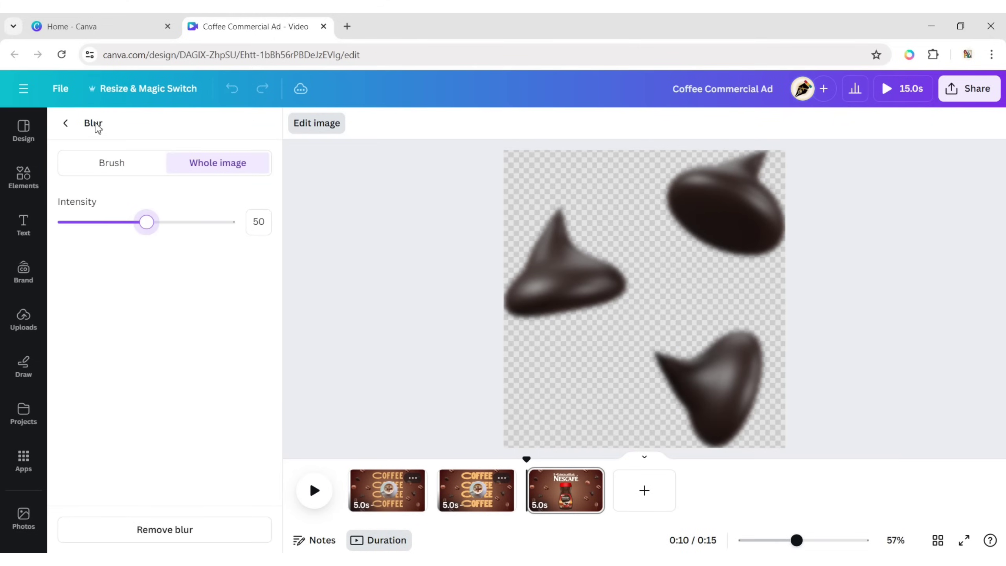
click(66, 125)
click(407, 277)
click(232, 416)
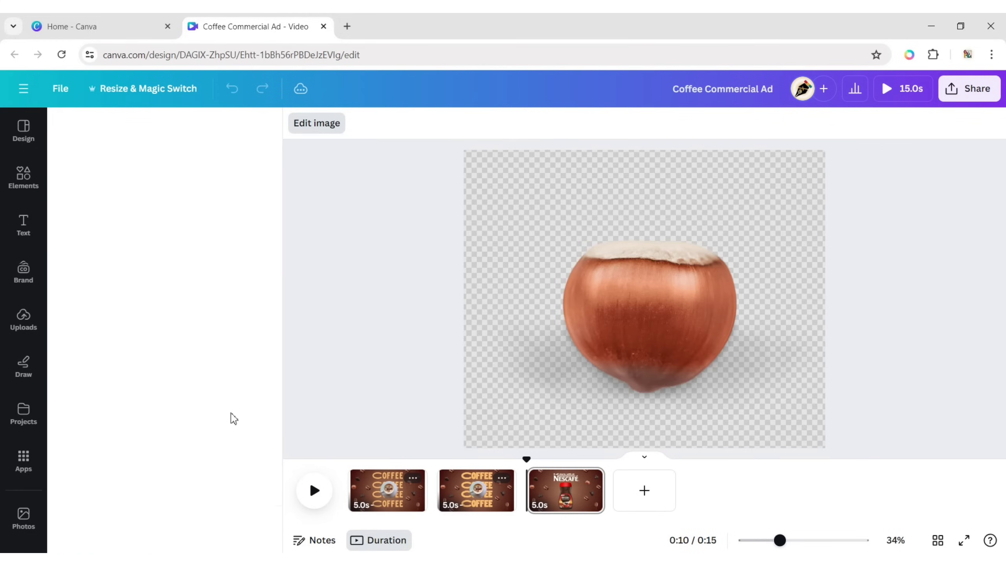
click(66, 123)
click(510, 282)
click(234, 417)
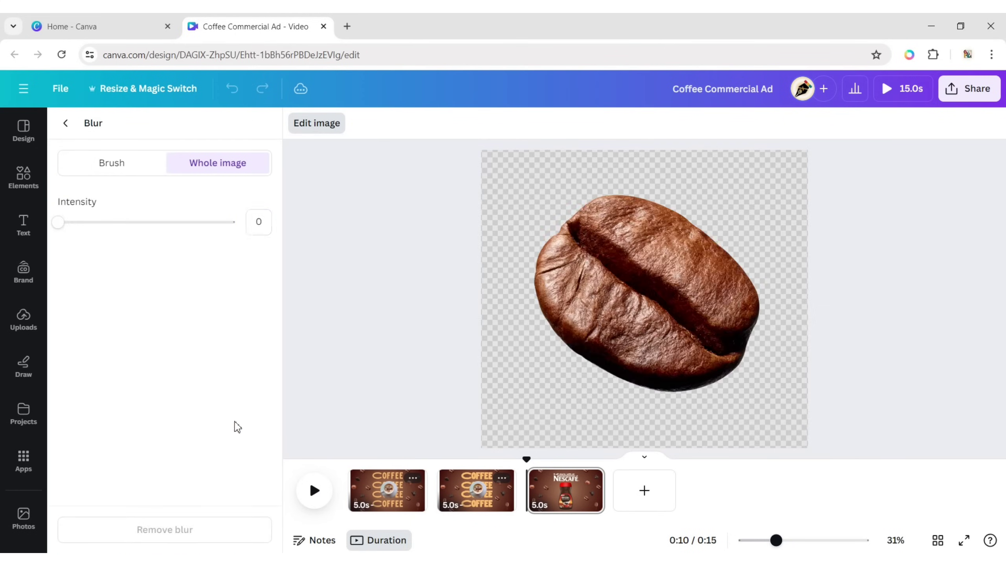
click(259, 221)
text(70)
click(466, 339)
click(233, 413)
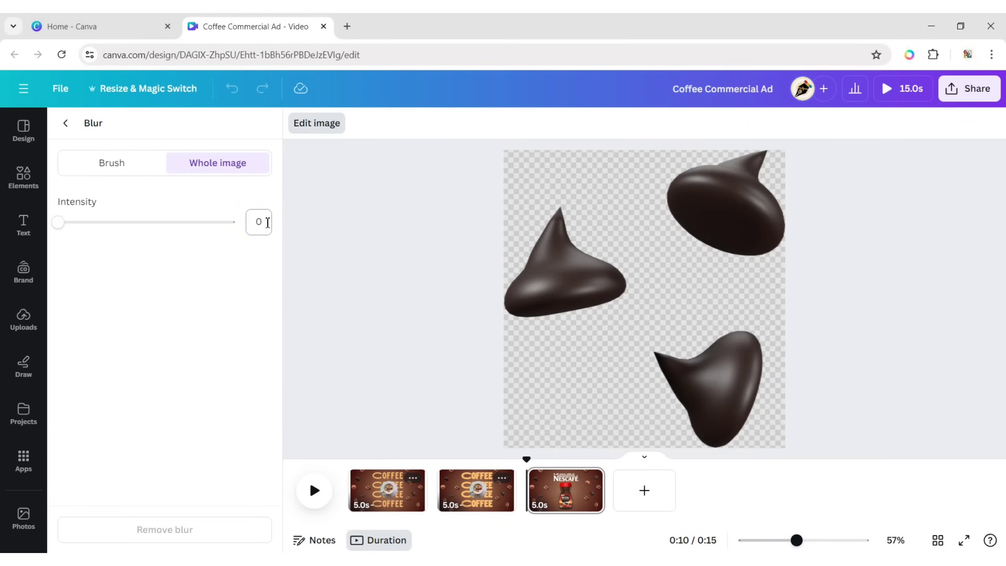
click(66, 123)
click(423, 378)
click(234, 412)
click(67, 123)
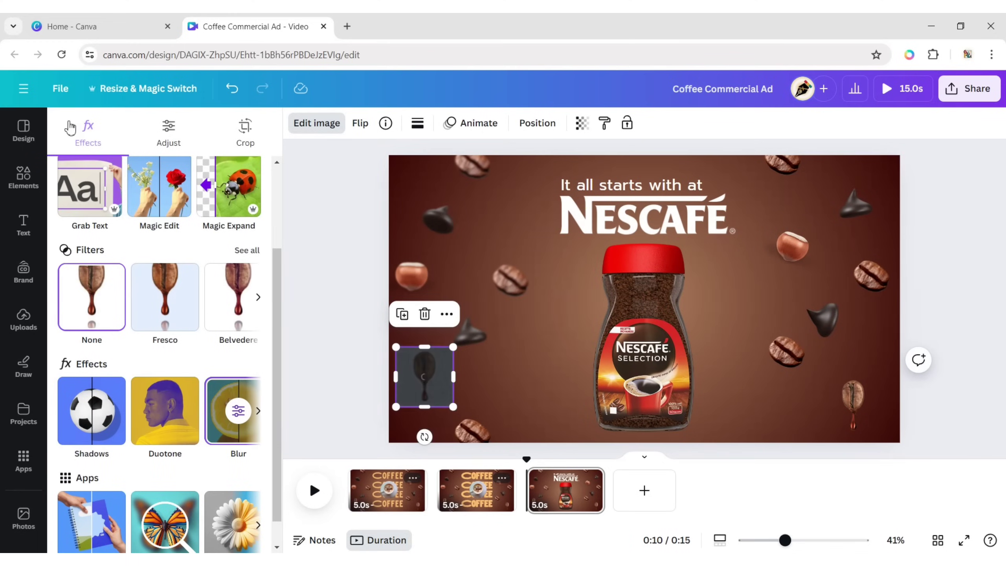
click(472, 430)
click(233, 413)
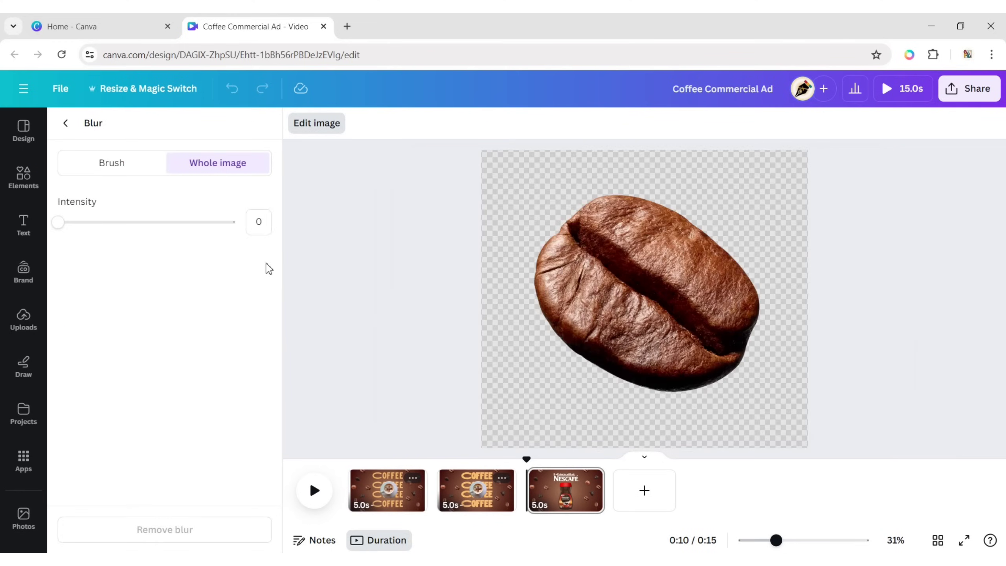
click(66, 123)
Step: Blur the right-side beans, chocolate drops, hazelnut and dripping bean, about 70 strength
click(792, 171)
click(234, 412)
click(66, 123)
click(854, 206)
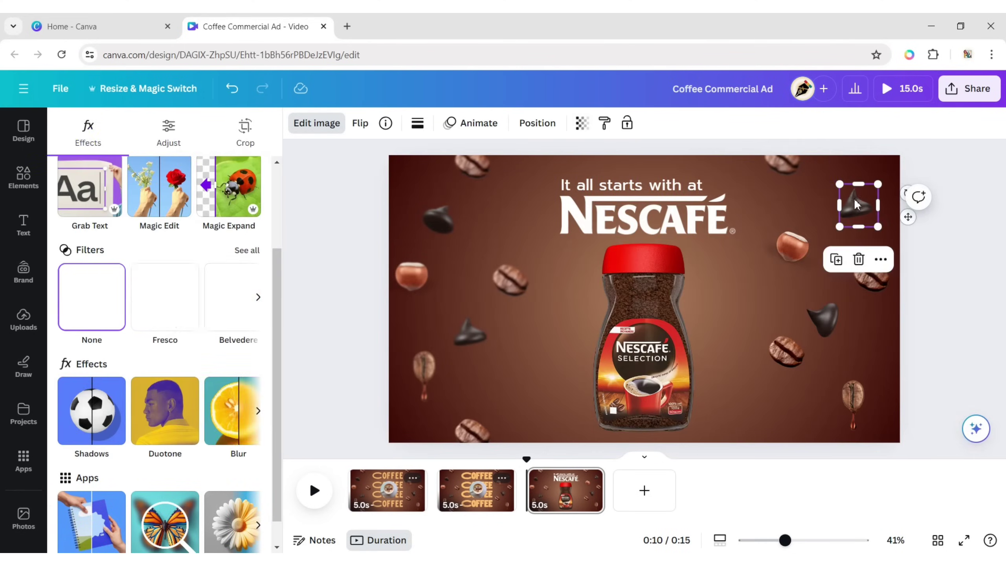
click(234, 413)
click(78, 128)
click(792, 246)
click(234, 413)
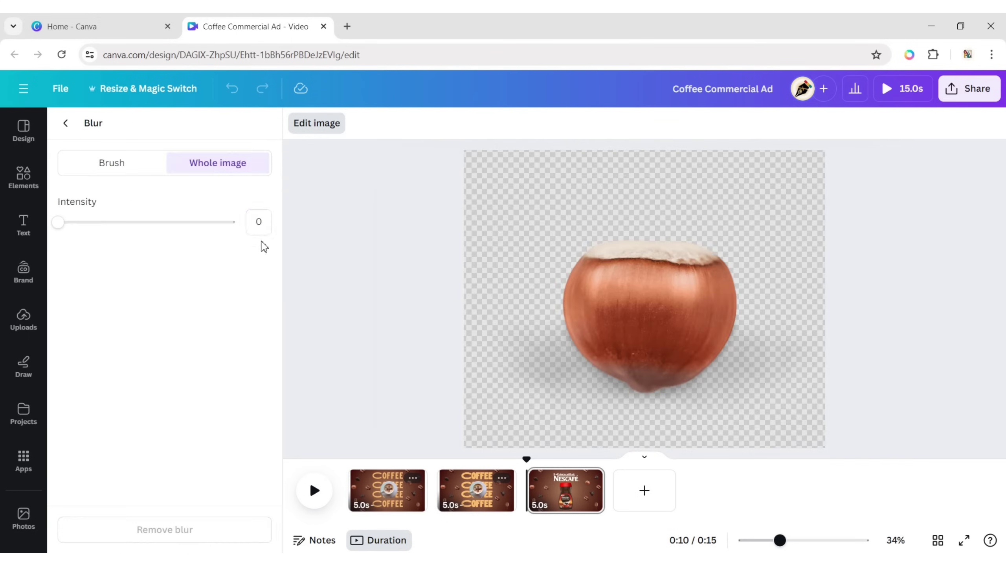
click(86, 129)
click(787, 350)
click(233, 412)
click(181, 222)
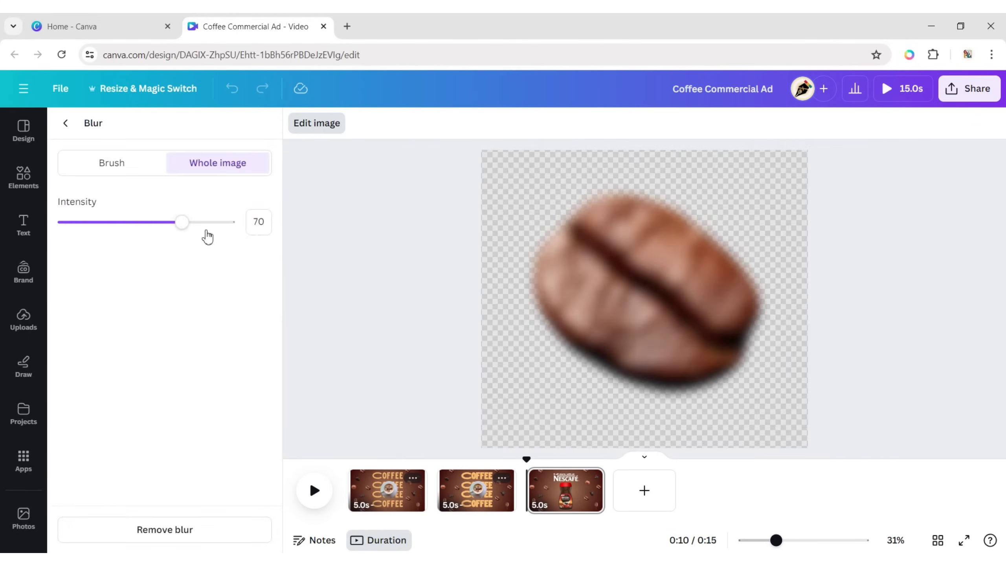
click(66, 123)
click(823, 318)
click(234, 413)
click(181, 222)
click(66, 123)
click(786, 349)
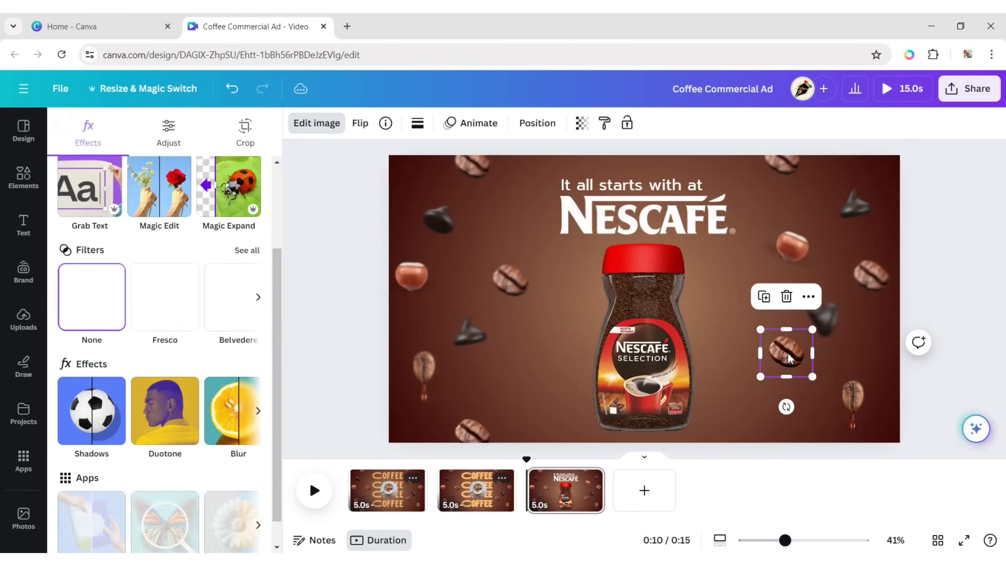
click(234, 413)
click(180, 223)
click(66, 122)
click(853, 405)
click(233, 413)
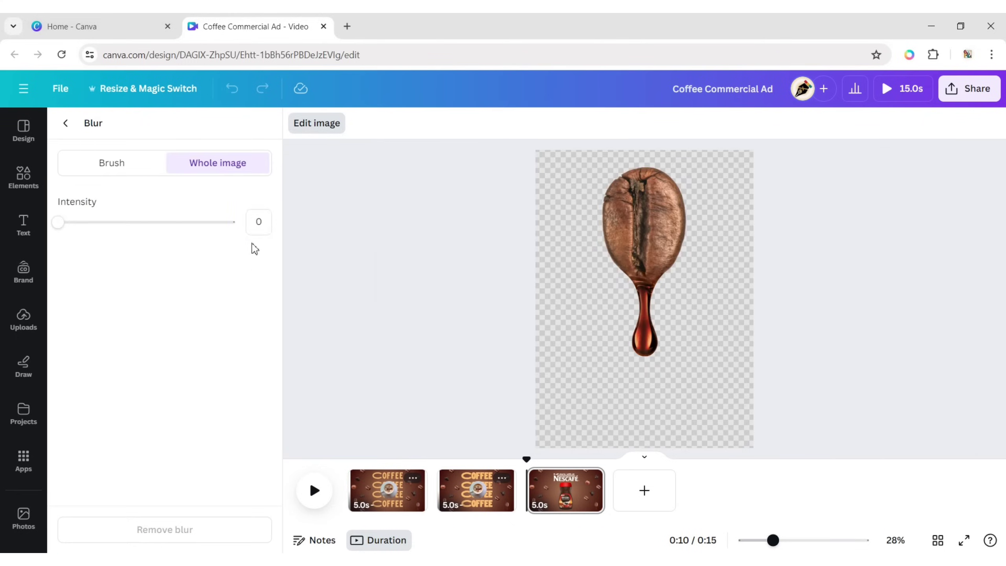
click(139, 222)
click(67, 123)
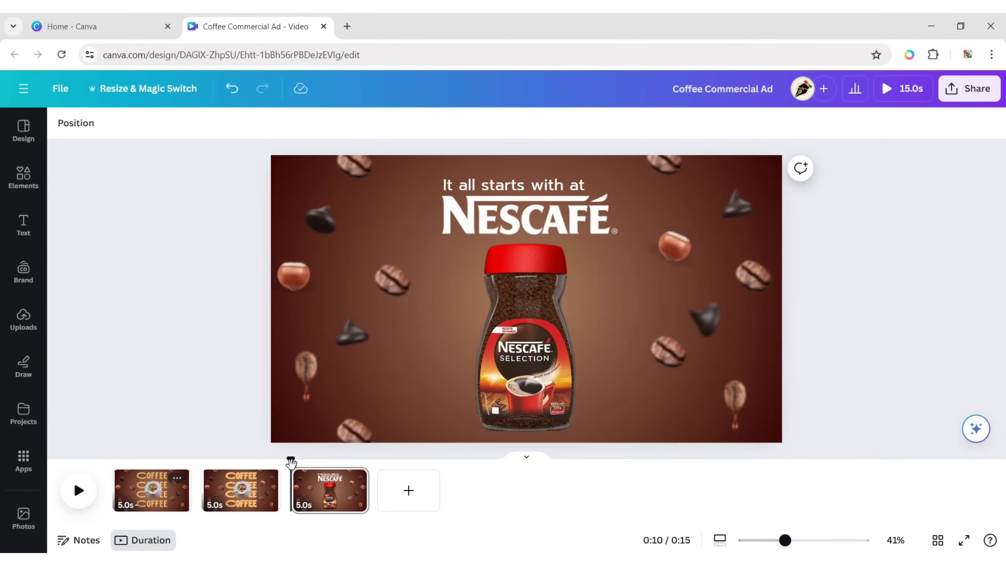
Step: Select the first page's scattered beans, chocolates and hazelnuts and animate them with Scrapbook
drag(292, 462, 112, 460)
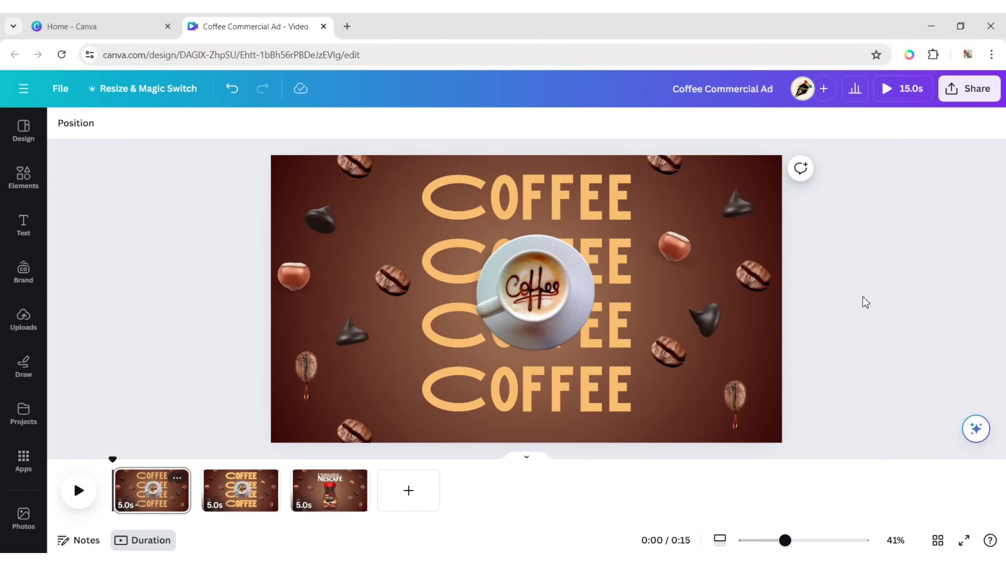
drag(294, 160, 394, 438)
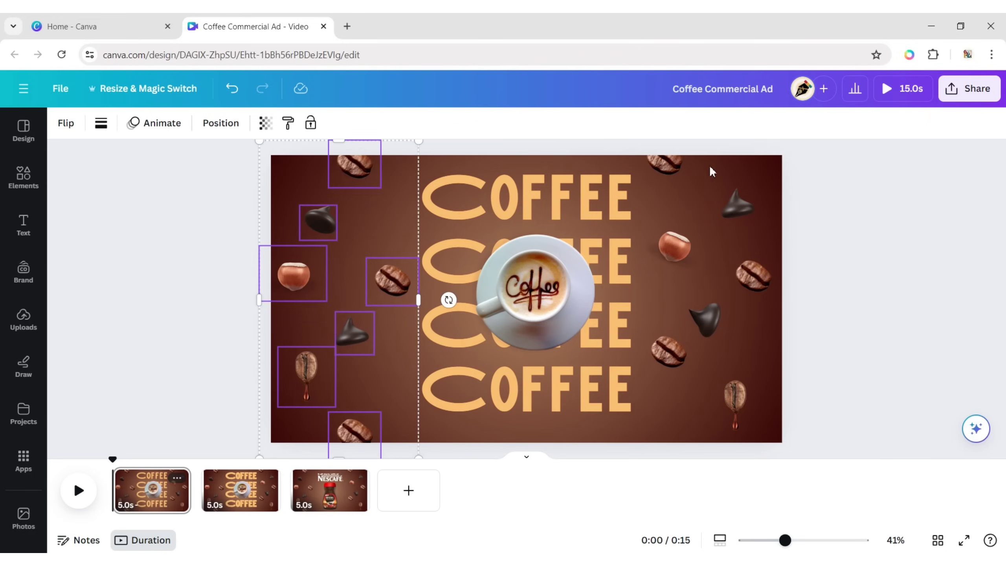
drag(690, 343, 685, 399)
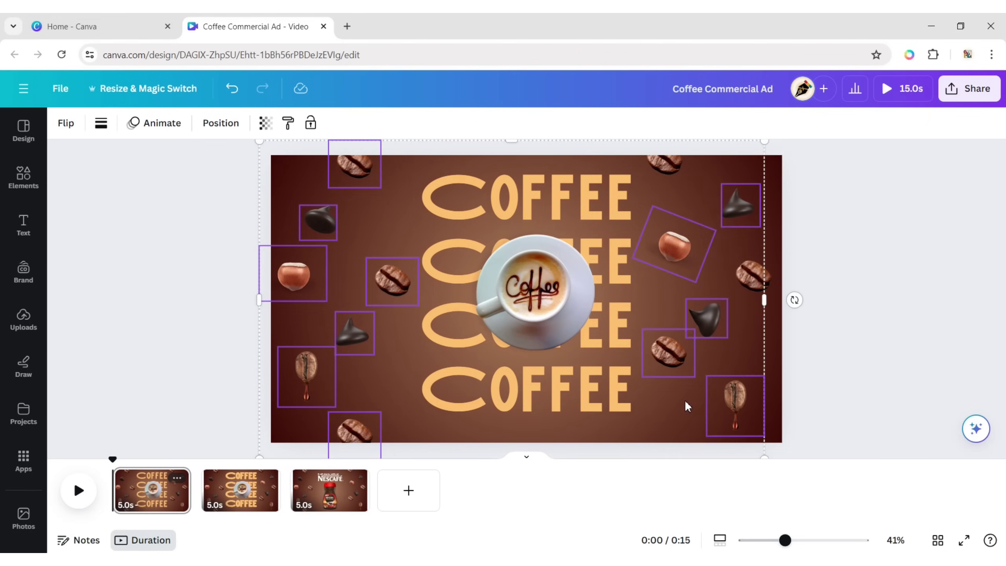
shift+click(762, 287)
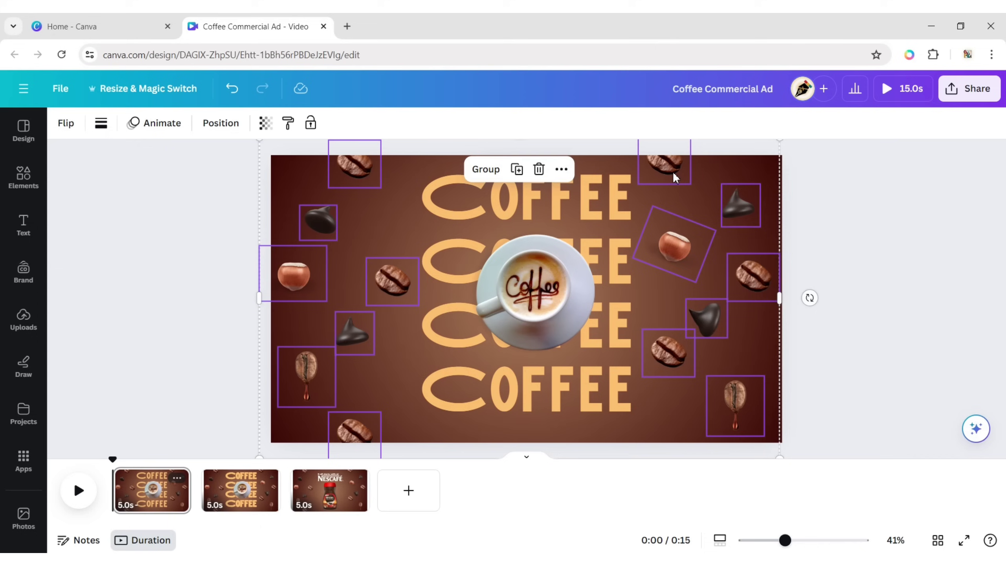
click(161, 123)
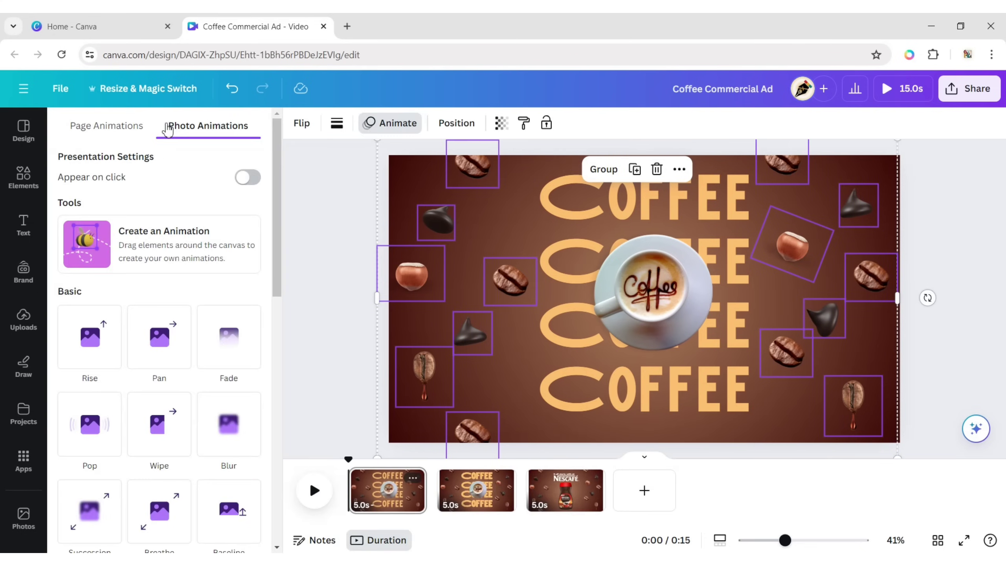
drag(275, 218, 274, 323)
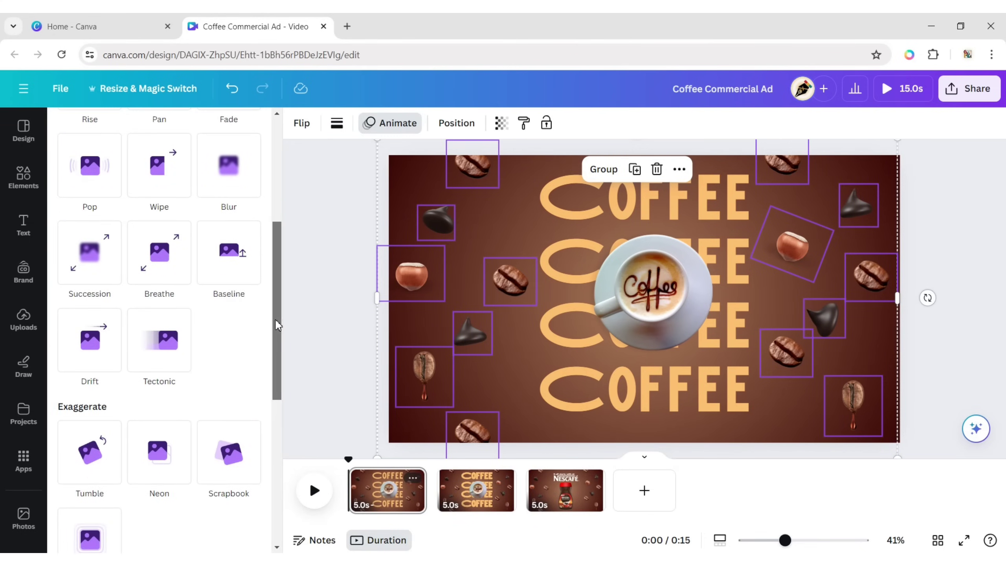
click(234, 437)
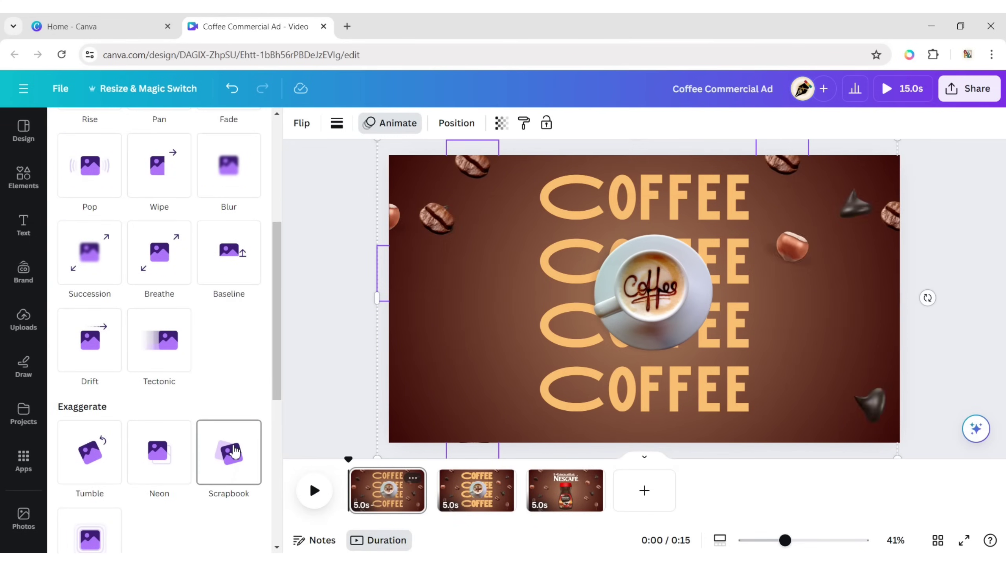
click(298, 358)
click(813, 303)
Step: Select all four COFFEE text lines and give them the Ascend animation
click(571, 198)
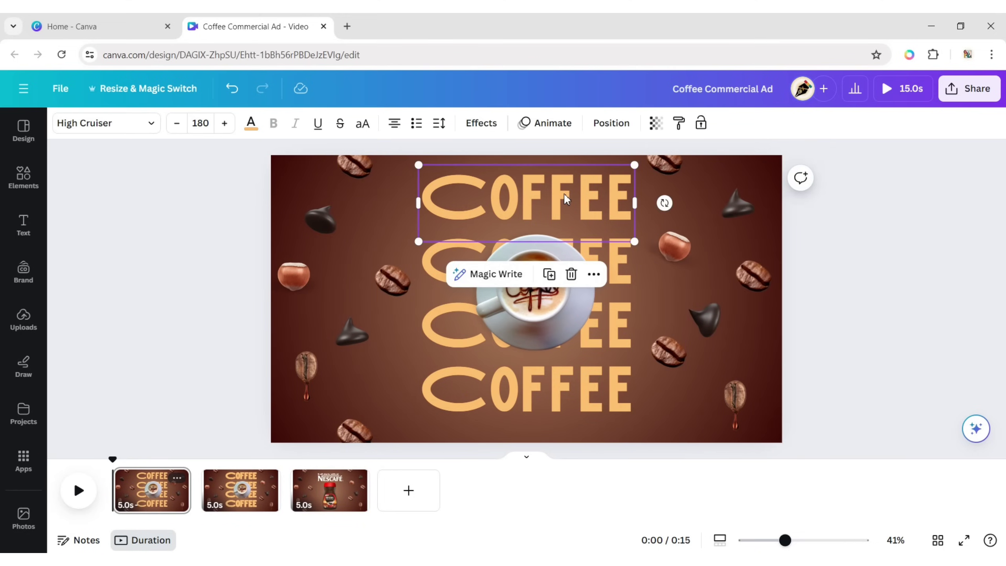
shift+click(439, 264)
shift+click(442, 330)
shift+click(453, 397)
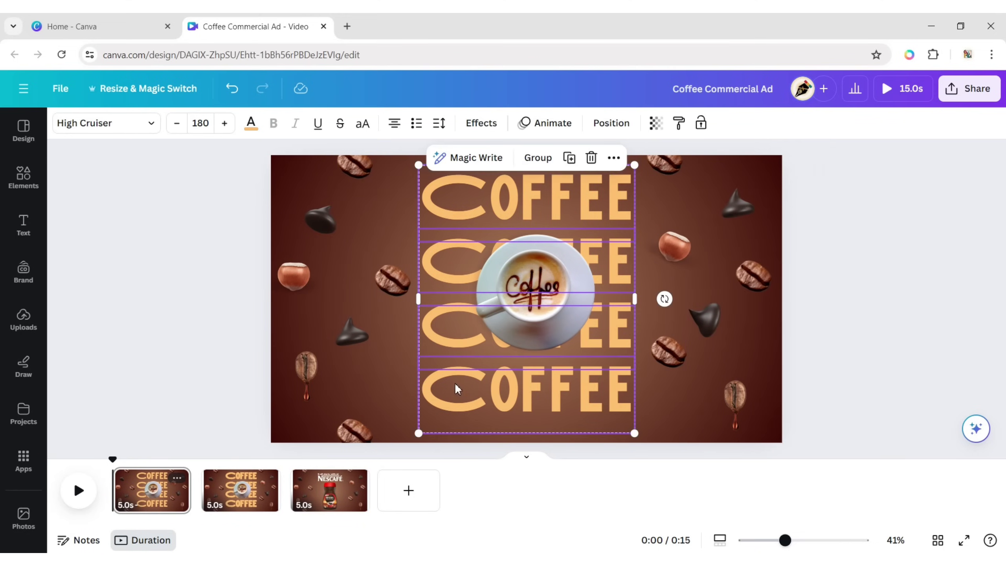
click(546, 123)
drag(275, 207, 279, 334)
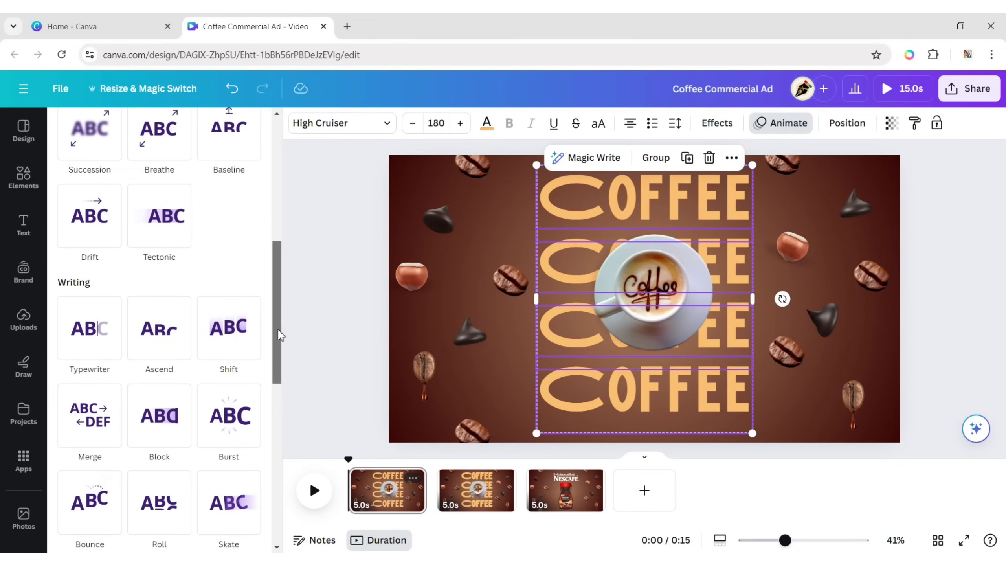
click(159, 328)
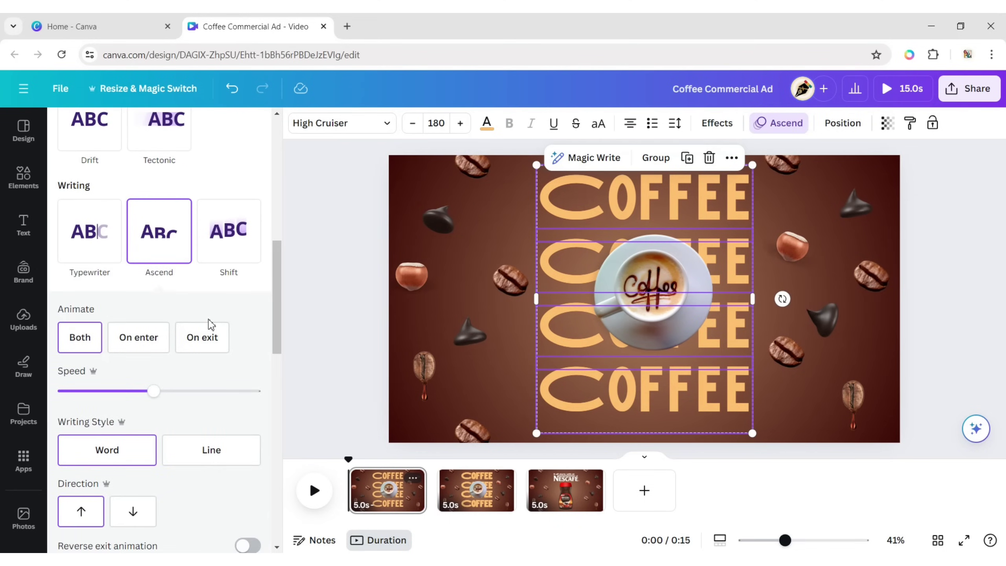
Step: Select the latte cup plus its blurred shadow layer and apply the Pop animation
click(944, 251)
click(802, 242)
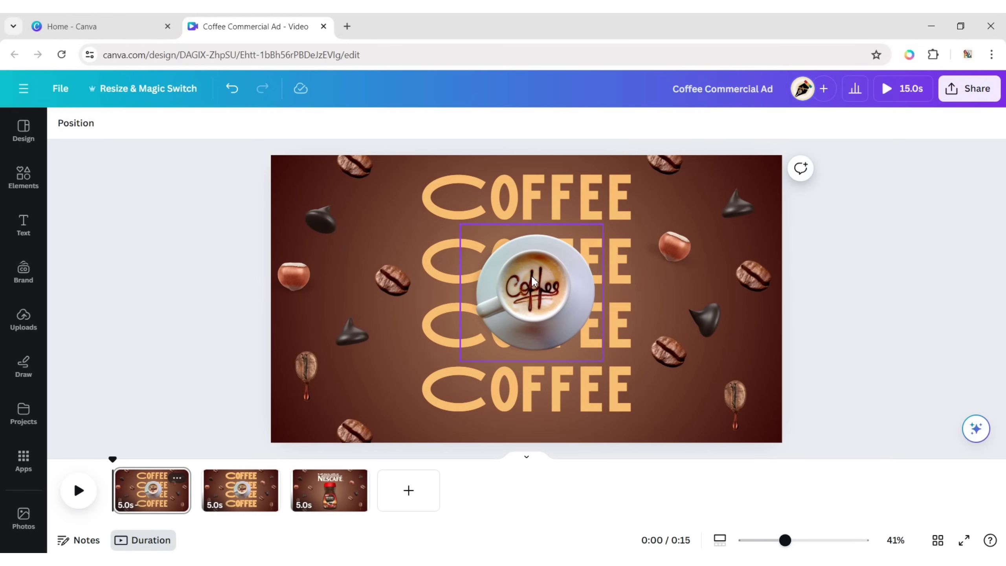
click(527, 291)
click(302, 124)
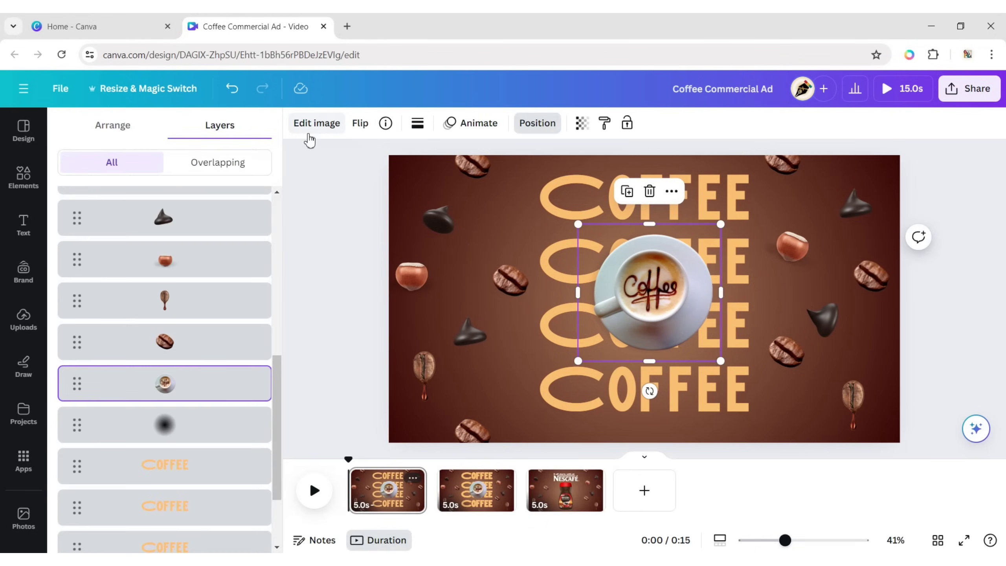
shift+click(242, 426)
click(448, 123)
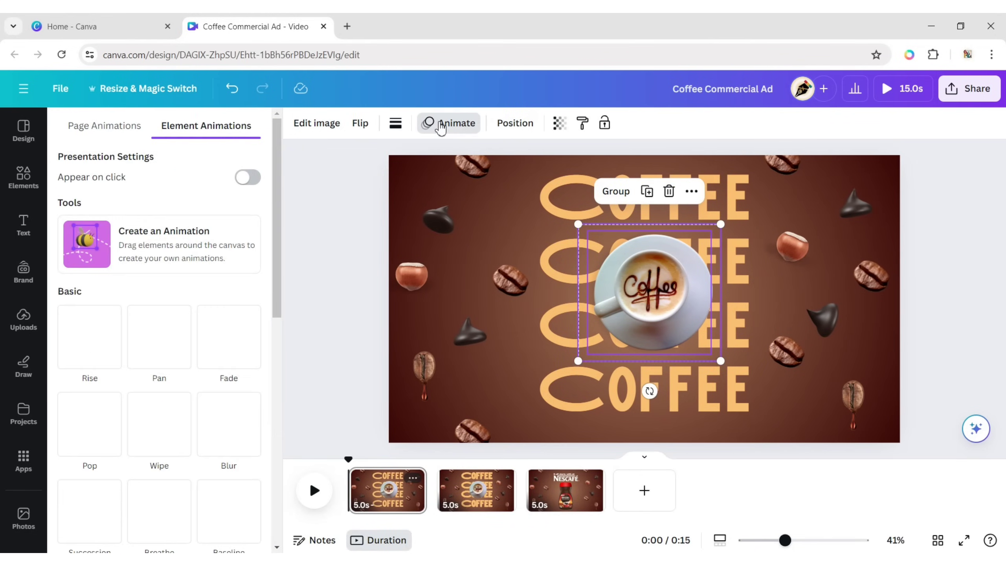
click(90, 425)
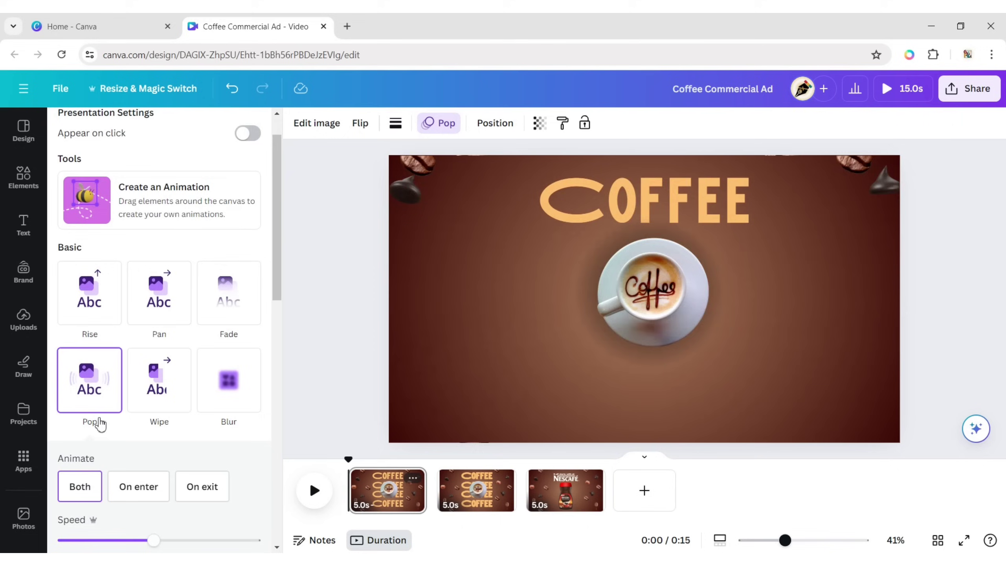
click(978, 284)
click(820, 218)
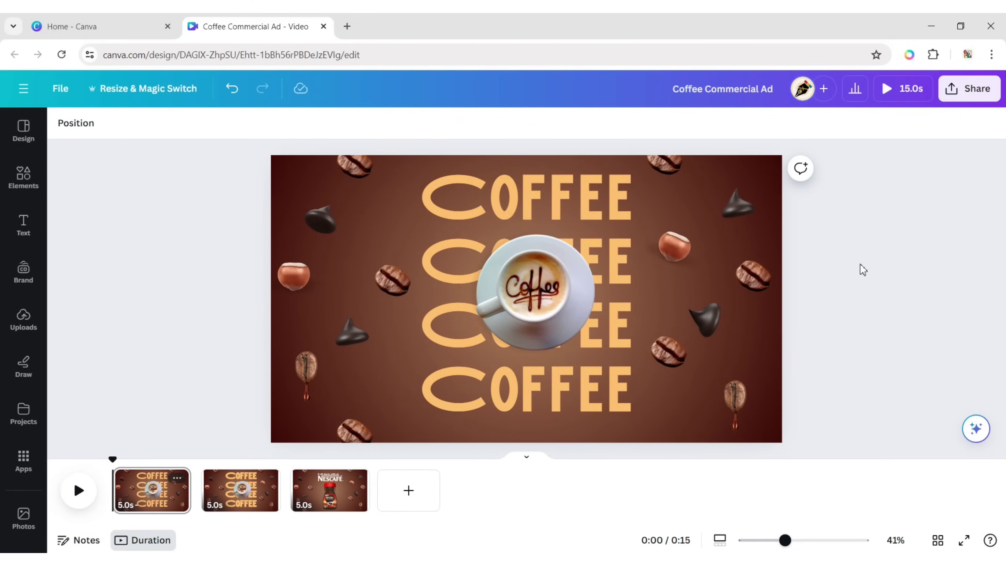
Step: On page 2, select all twelve scattered beans, chocolates and hazelnuts
click(262, 488)
click(849, 258)
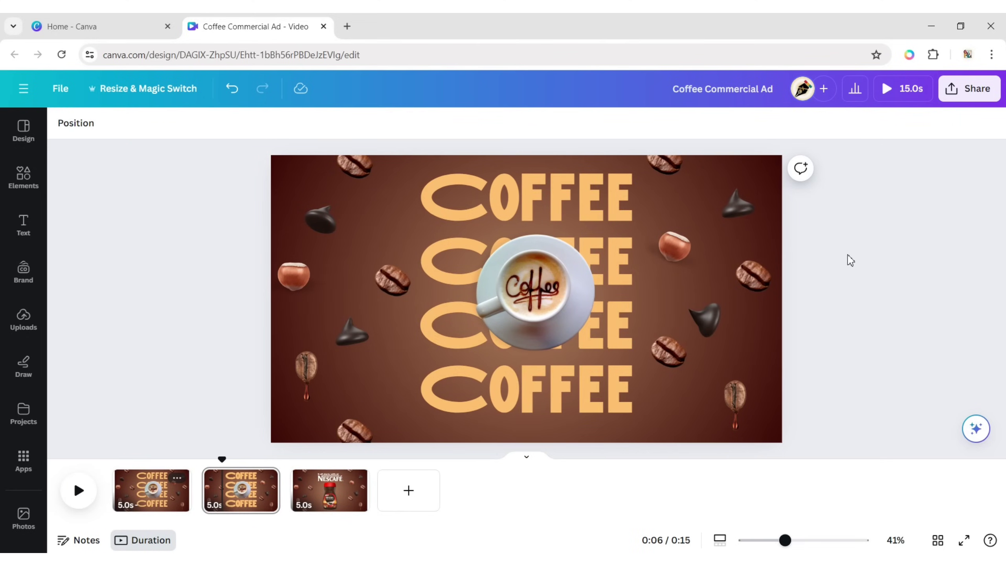
click(354, 175)
shift+click(318, 223)
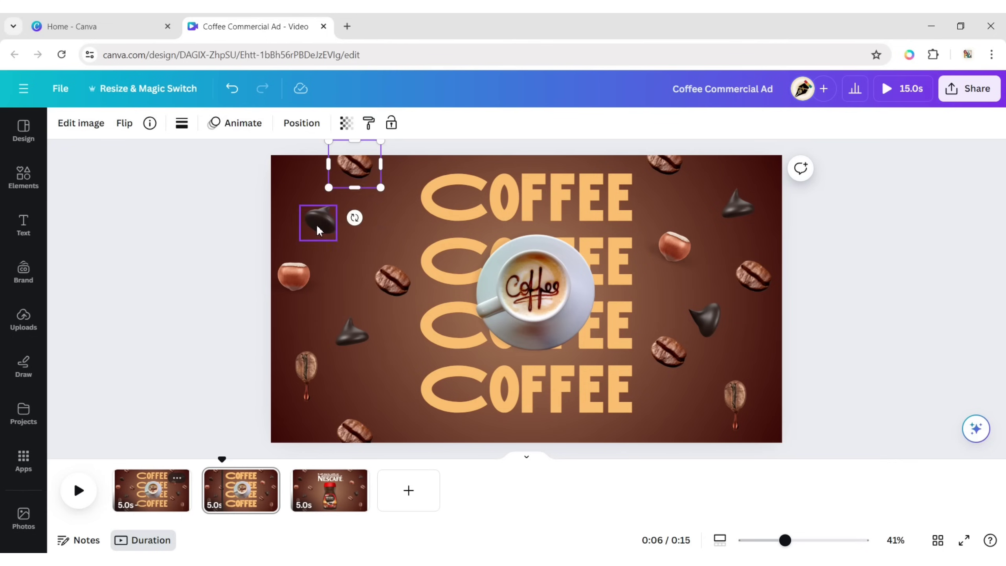
shift+click(293, 275)
shift+click(392, 279)
shift+click(352, 334)
shift+click(316, 376)
shift+click(355, 431)
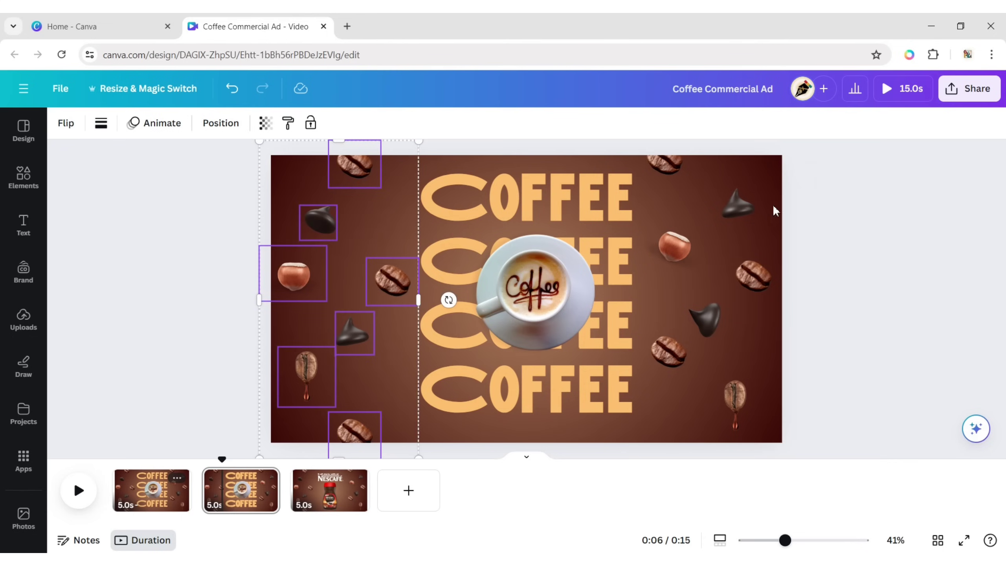
shift+click(664, 162)
shift+click(740, 205)
shift+click(753, 275)
shift+click(683, 250)
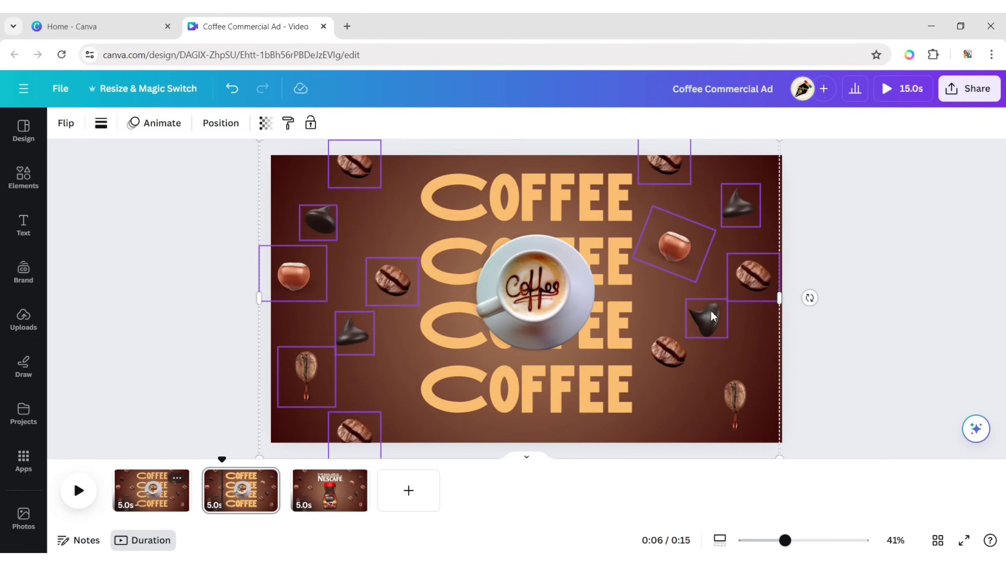
shift+click(737, 405)
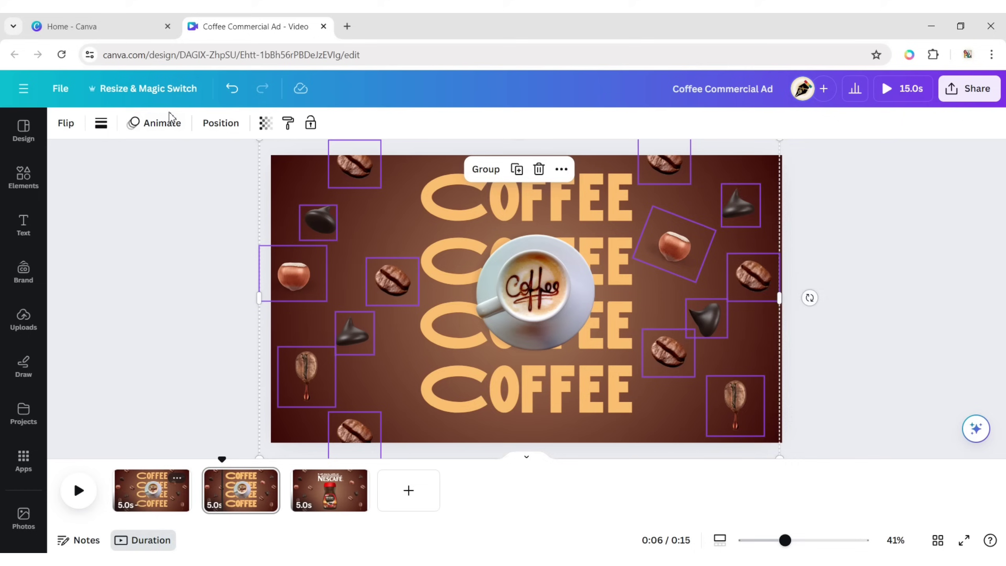
Step: Apply the Wiggle animation to the selected ingredients
click(162, 122)
drag(277, 208, 289, 481)
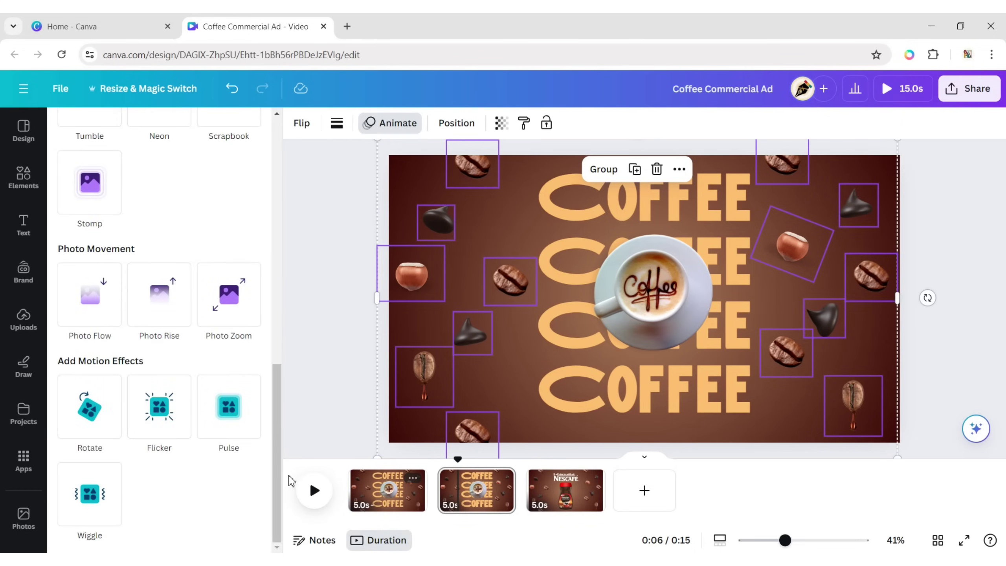
click(90, 494)
click(935, 225)
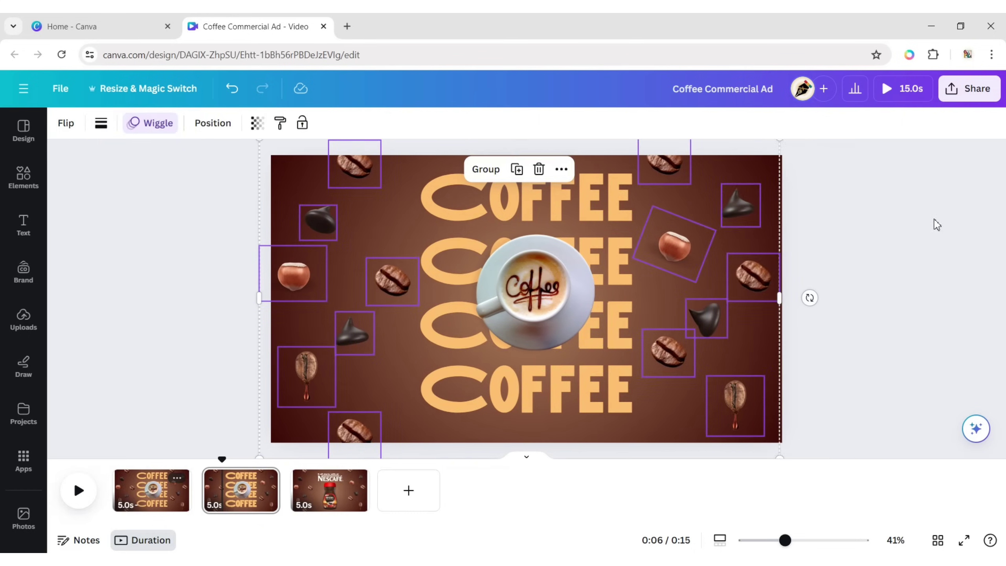
Step: Give the page-2 cup and shadow a Pop exit animation and a Rotate motion effect
click(527, 292)
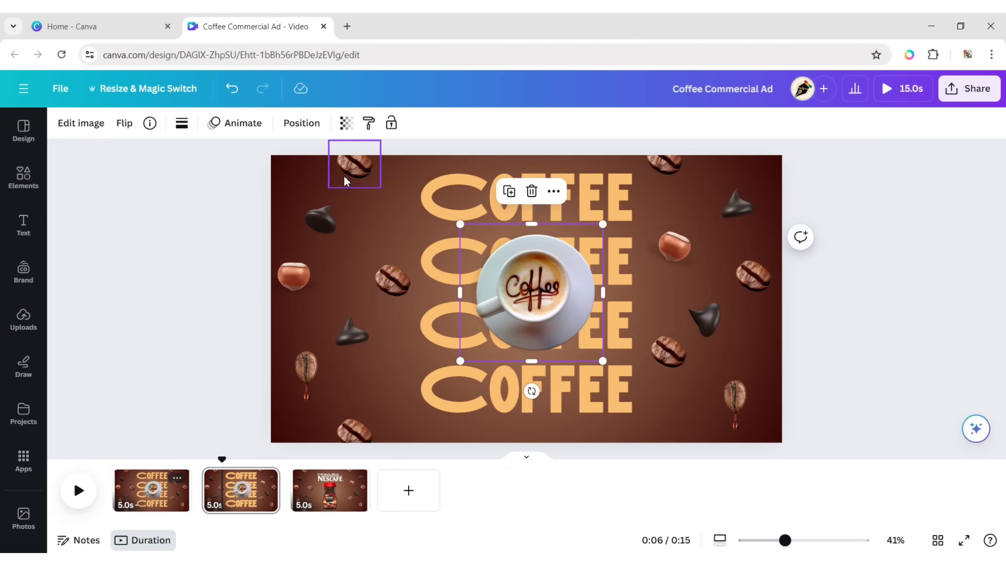
click(305, 124)
shift+click(172, 427)
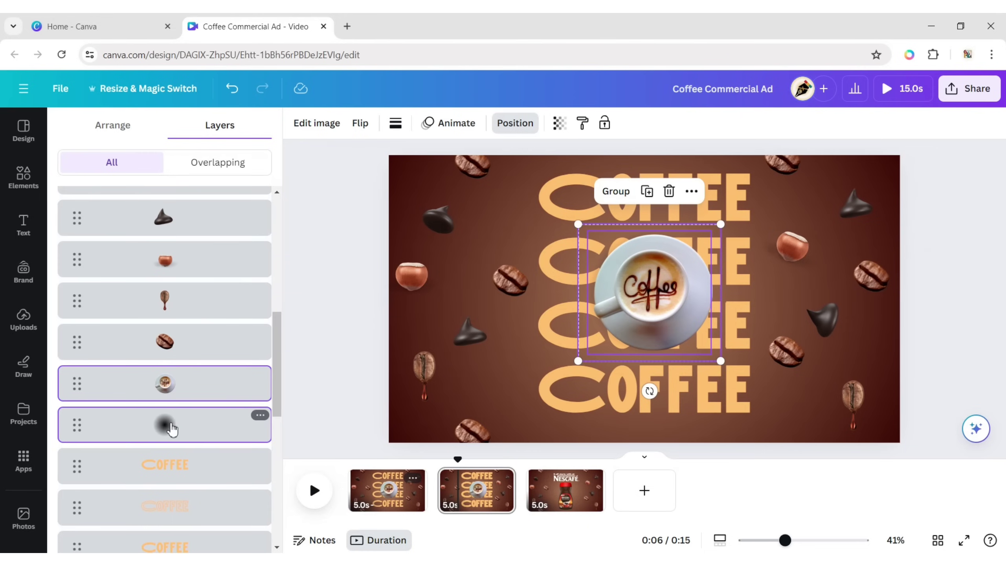
click(448, 124)
drag(275, 205, 273, 281)
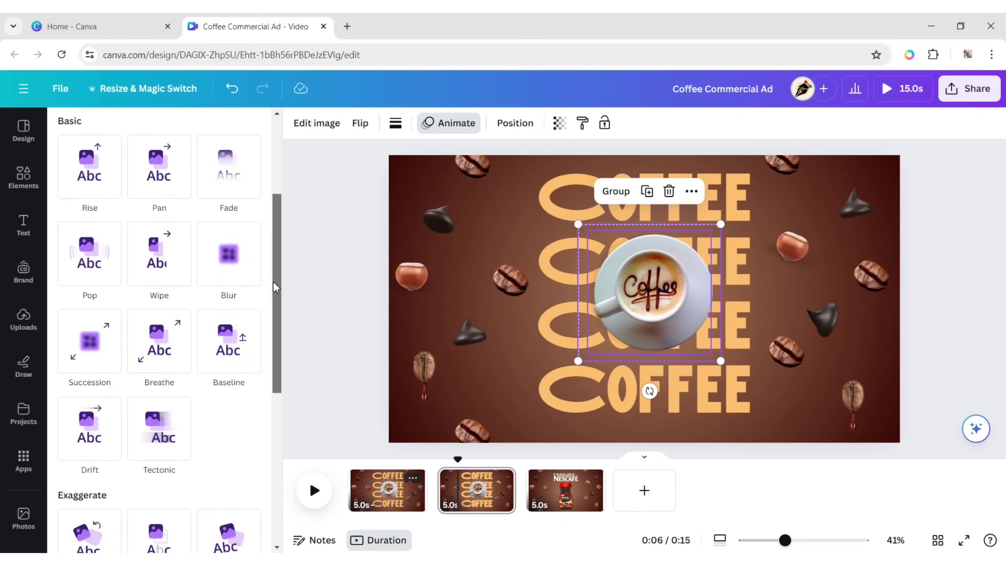
click(97, 263)
click(193, 356)
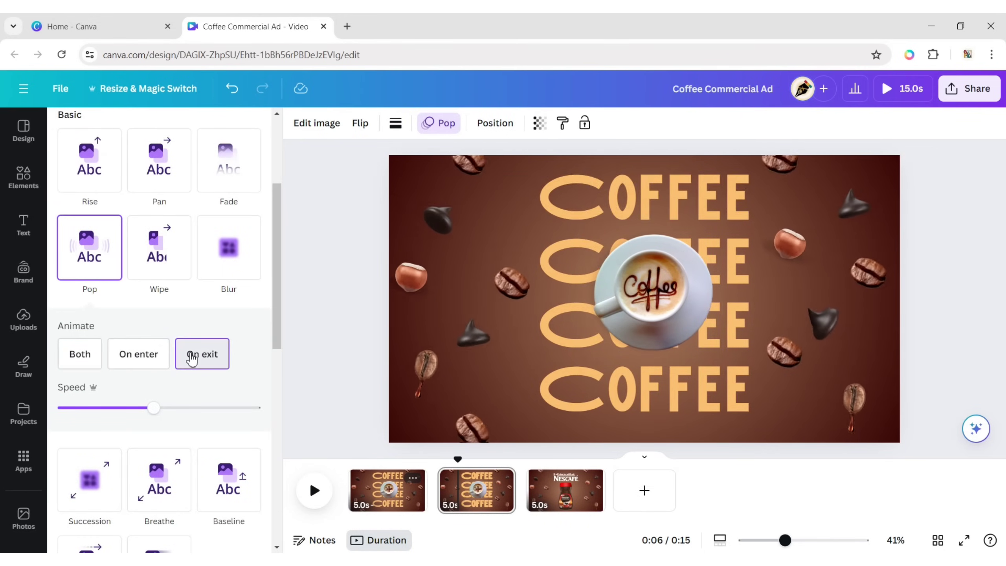
scroll(265, 377, down, 3)
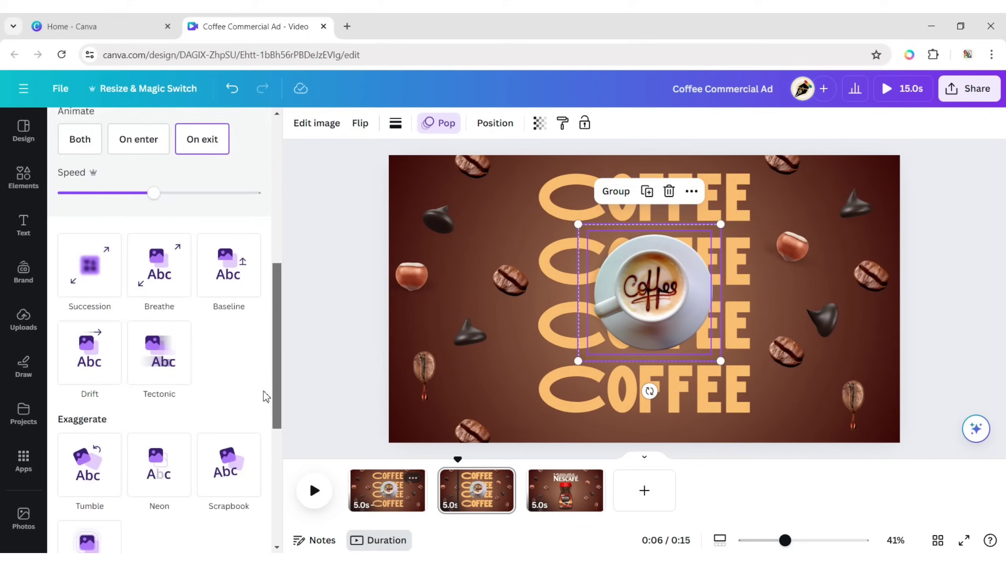
scroll(262, 440, down, 4)
scroll(261, 491, down, 1)
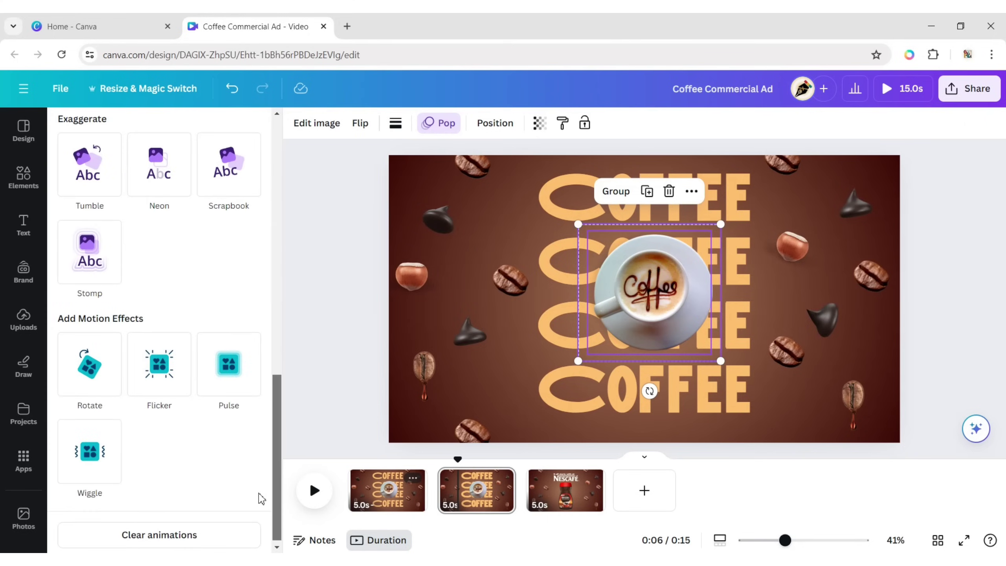
click(95, 378)
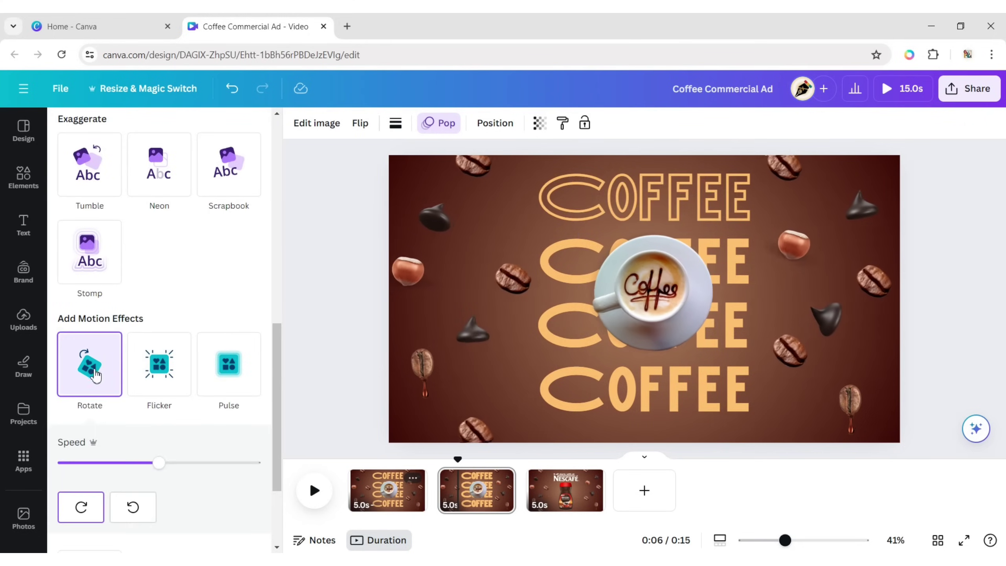
click(951, 236)
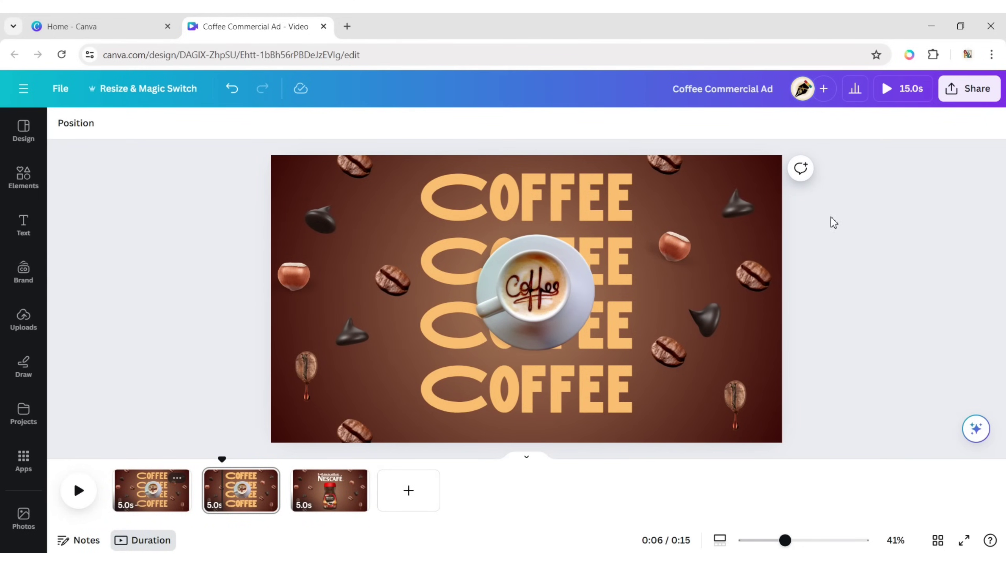
Step: Give the stacked COFFEE lines on page two an Ascend animation that plays on exit only
drag(399, 172, 626, 409)
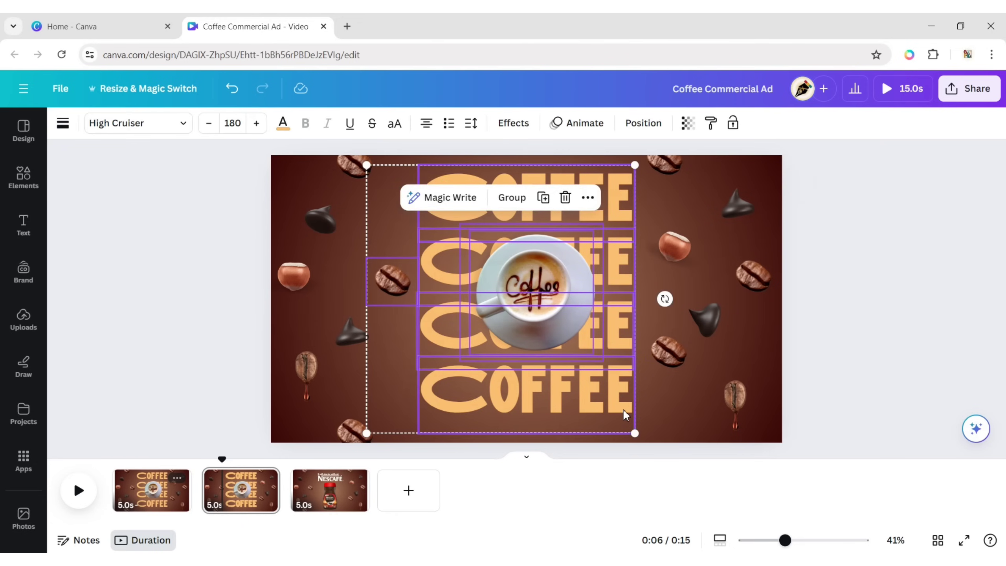
shift+click(387, 284)
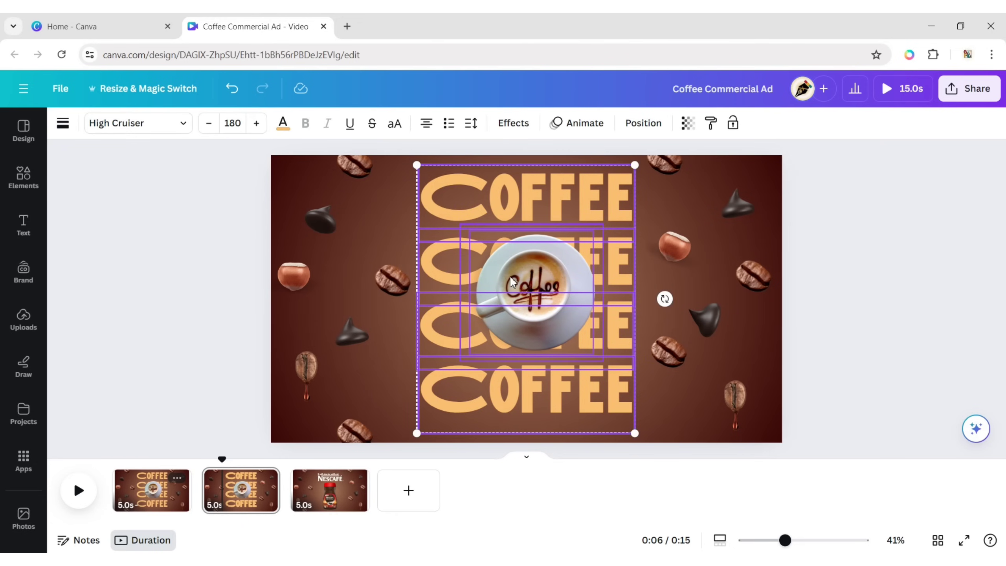
click(630, 126)
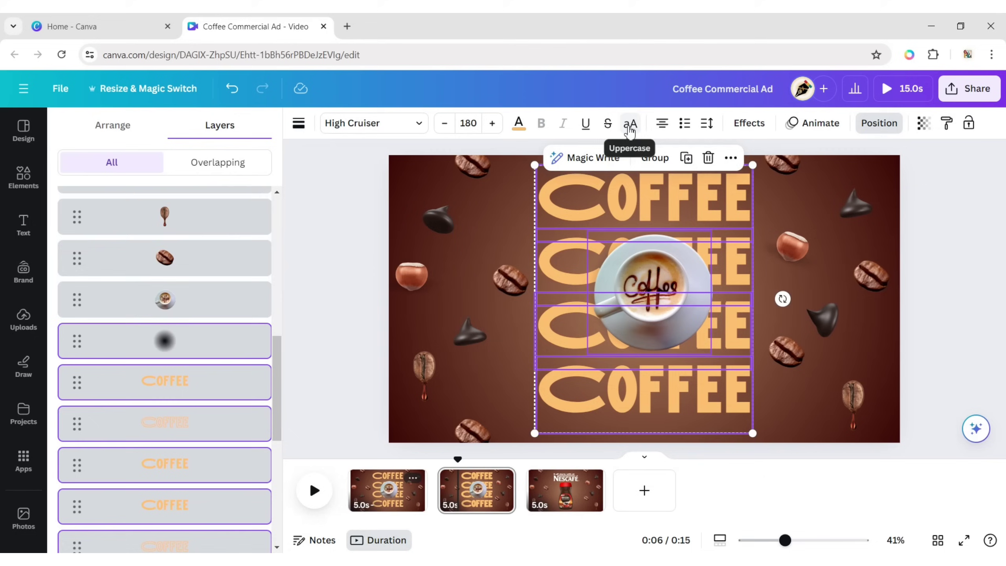
mouse_move(277, 405)
mouse_down()
mouse_move(281, 487)
mouse_move(307, 386)
mouse_up()
click(778, 124)
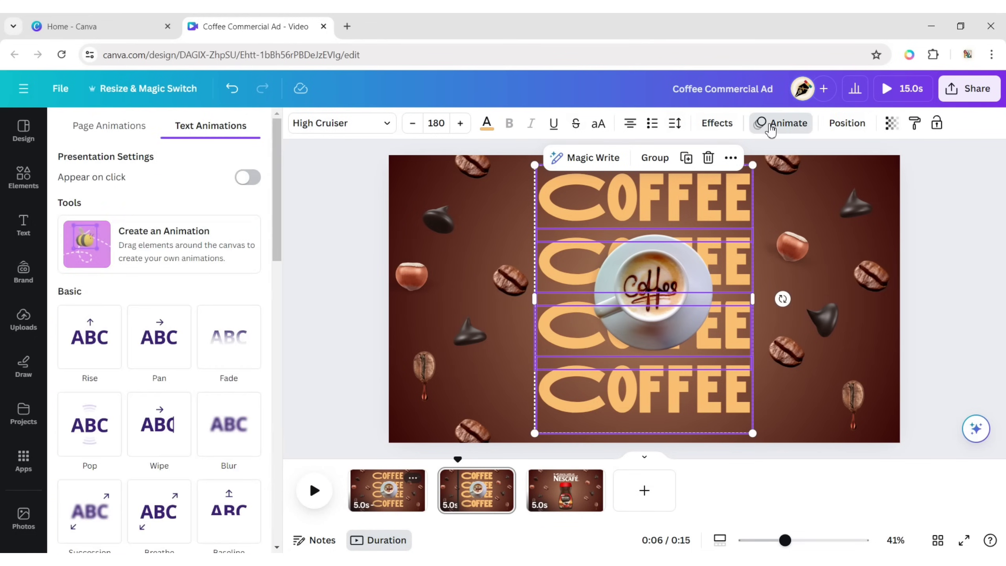
drag(278, 213, 270, 281)
scroll(259, 331, down, 3)
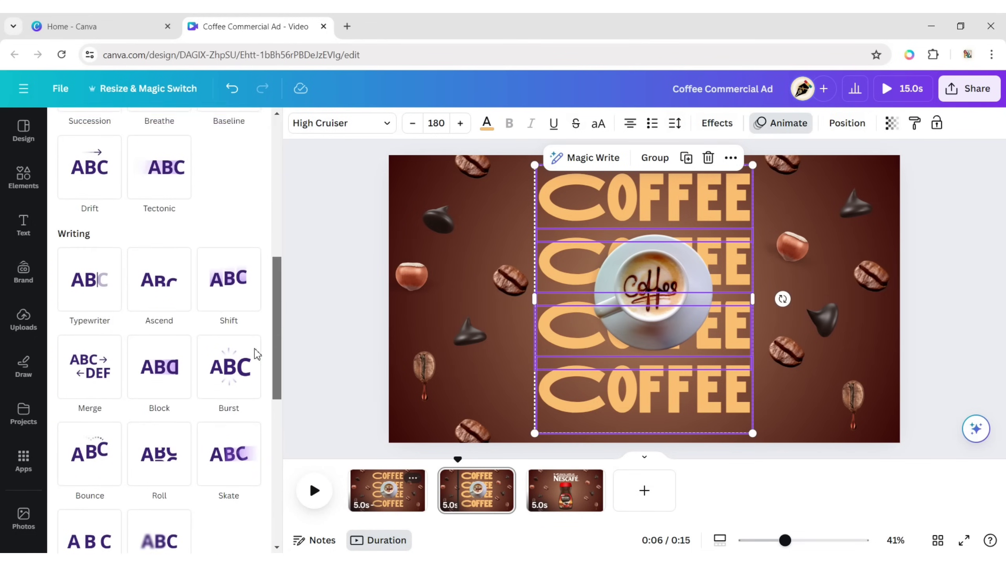
click(165, 286)
click(204, 345)
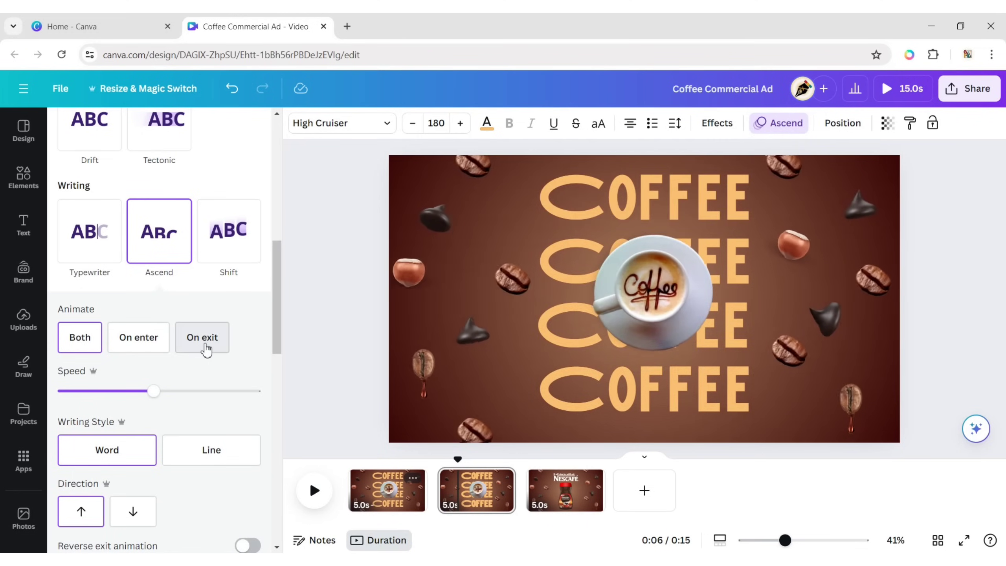
click(949, 277)
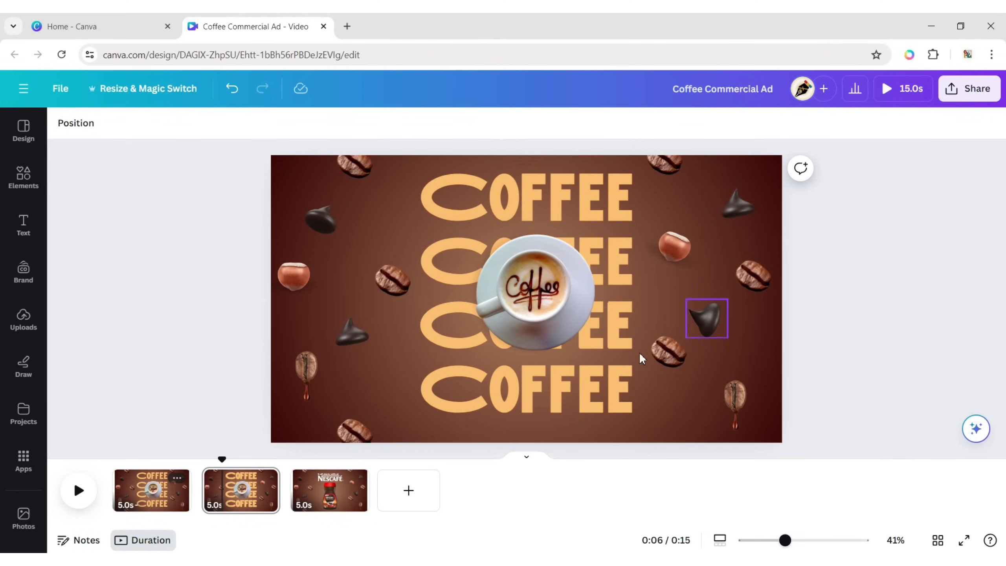
Step: Show the Nescafé page and give the jar image the Baseline animation
click(308, 501)
click(871, 280)
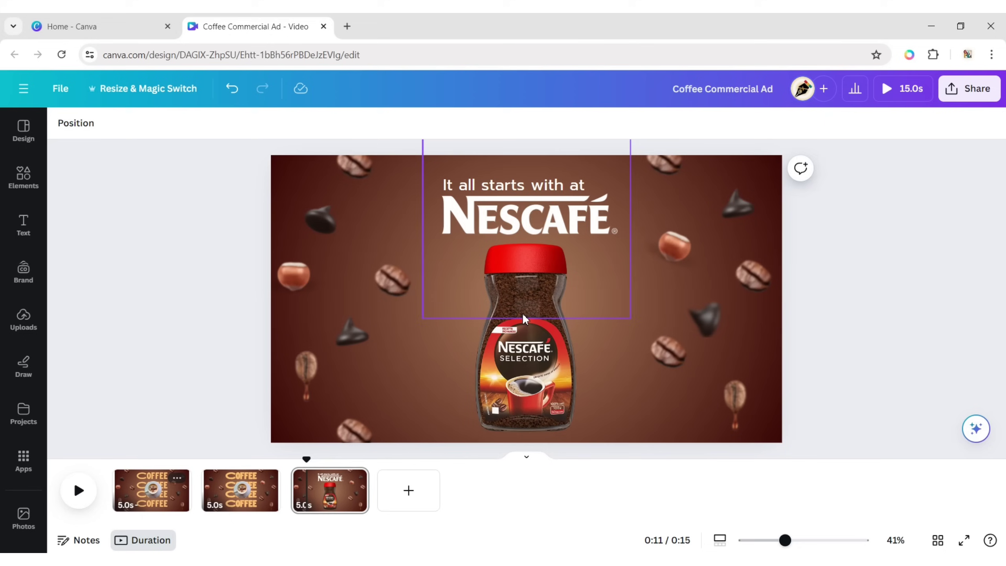
click(526, 338)
click(236, 124)
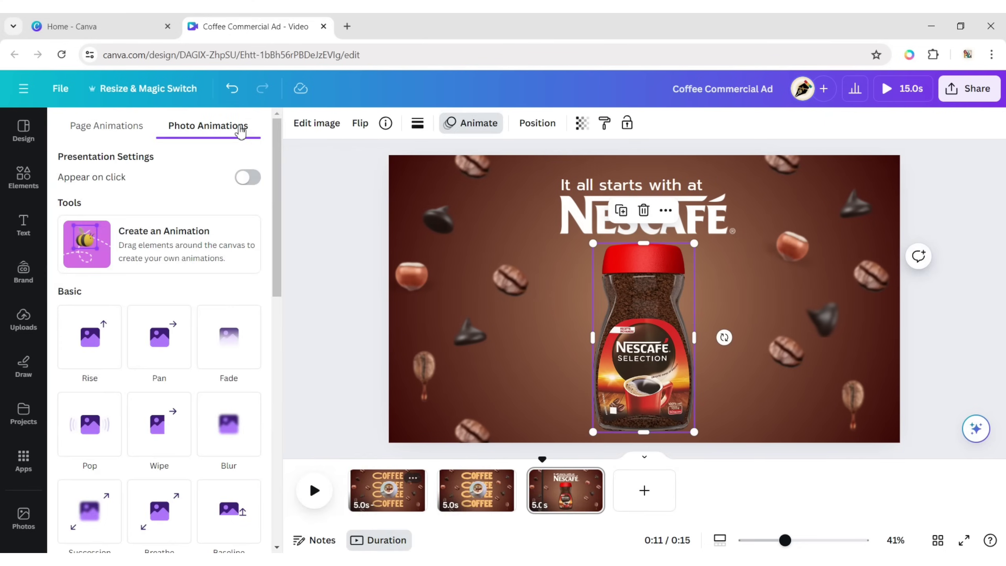
scroll(224, 393, down, 3)
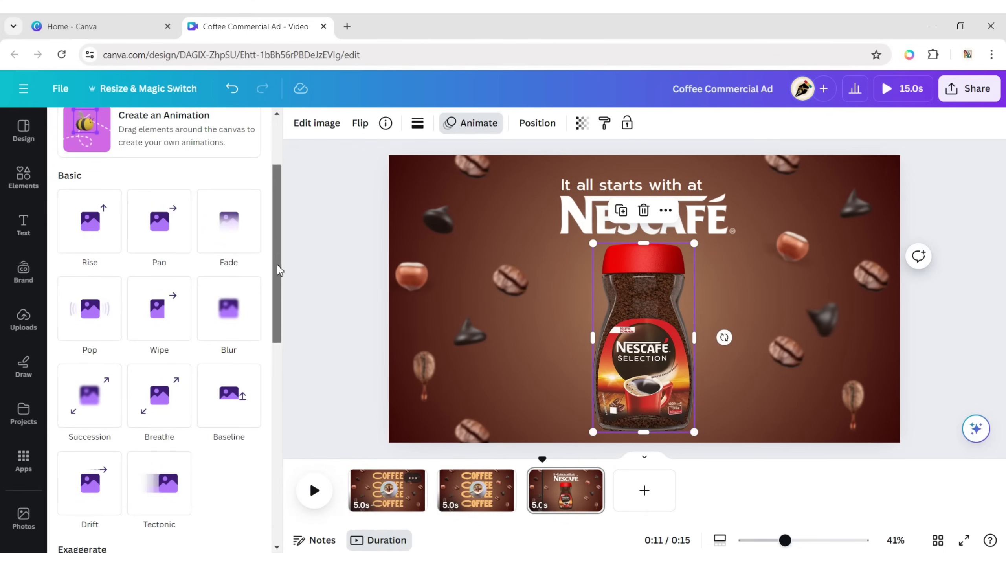
click(224, 404)
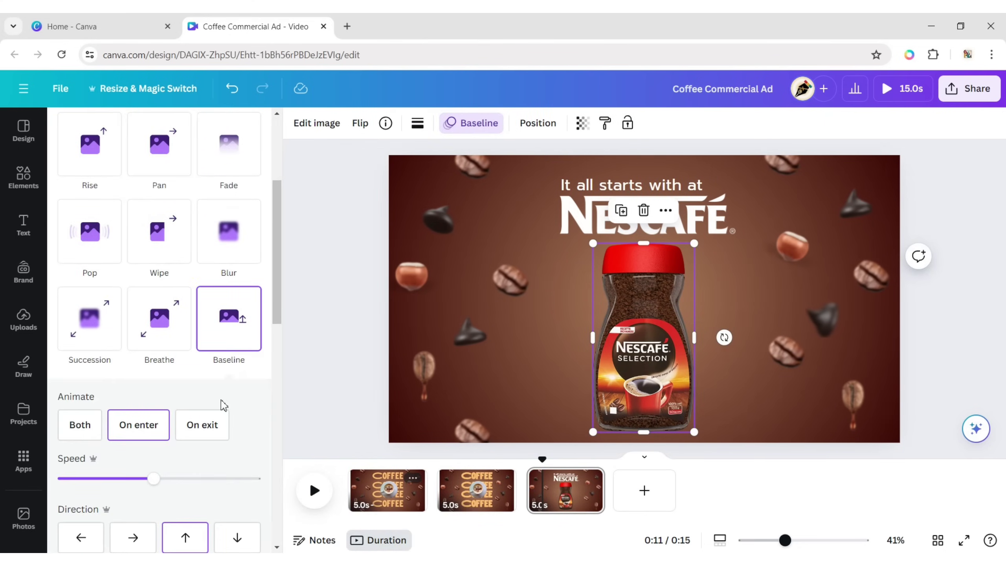
Step: Animate the NESCAFÉ logo with Succession and the 'It all starts with' tagline with Typewriter
click(588, 222)
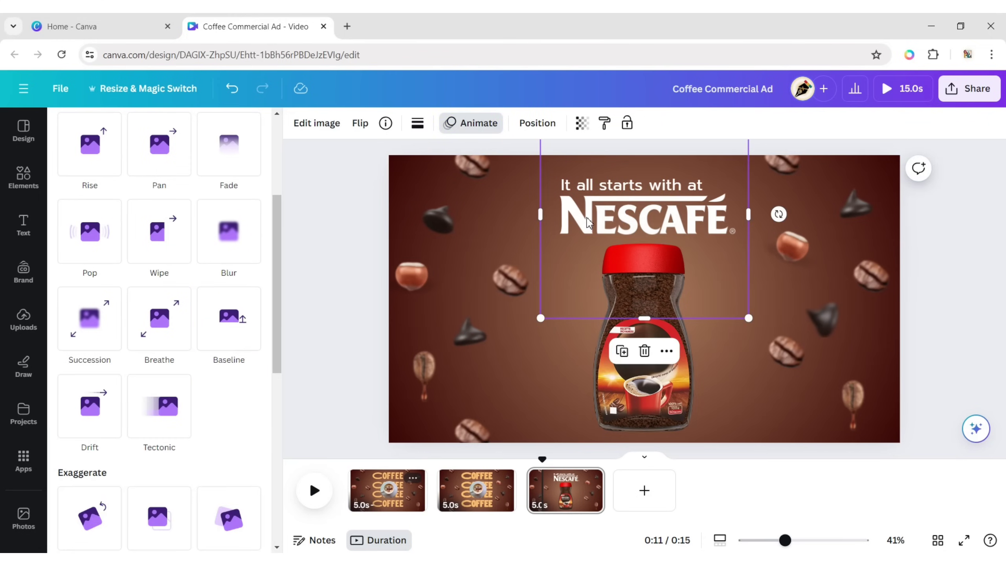
click(96, 331)
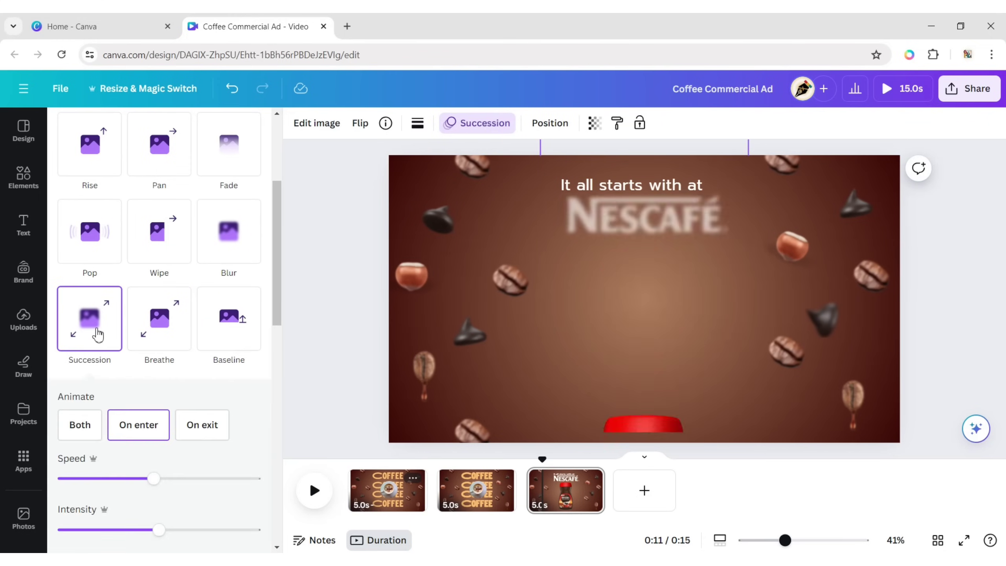
click(590, 192)
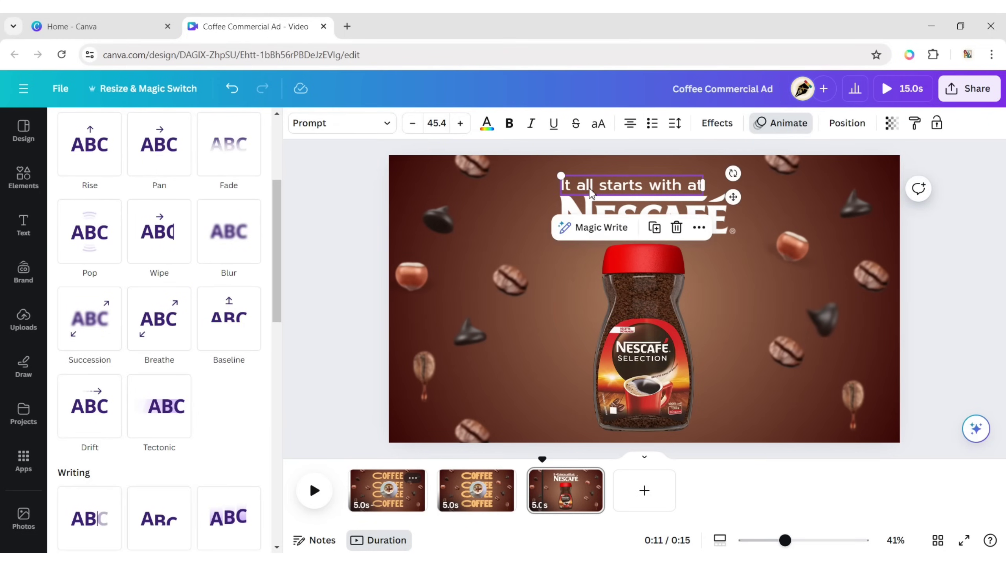
drag(282, 279, 277, 217)
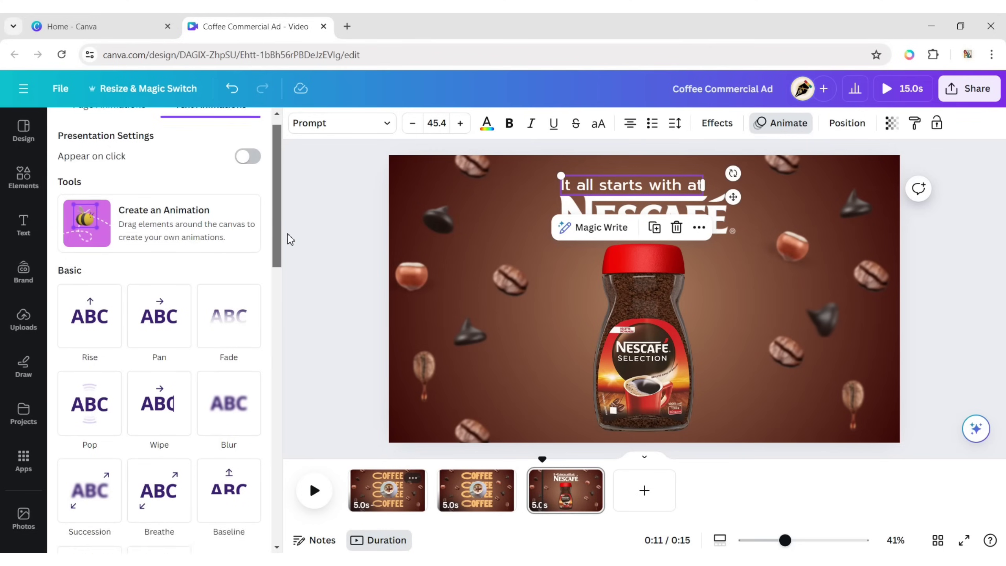
drag(285, 202, 284, 314)
click(101, 313)
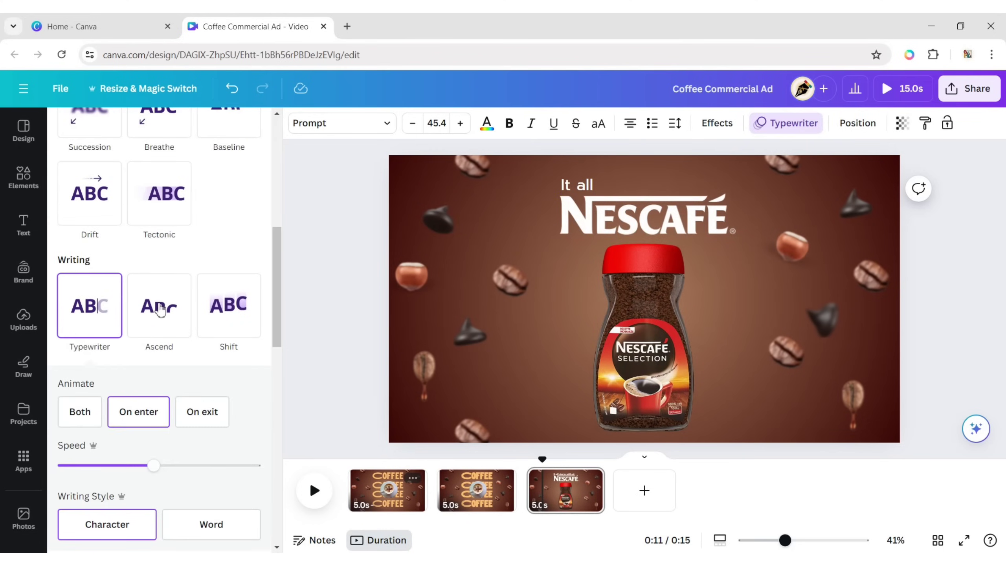
click(307, 249)
Step: Show per-element timing tracks for the tagline and jar on the Nescafé page
click(876, 247)
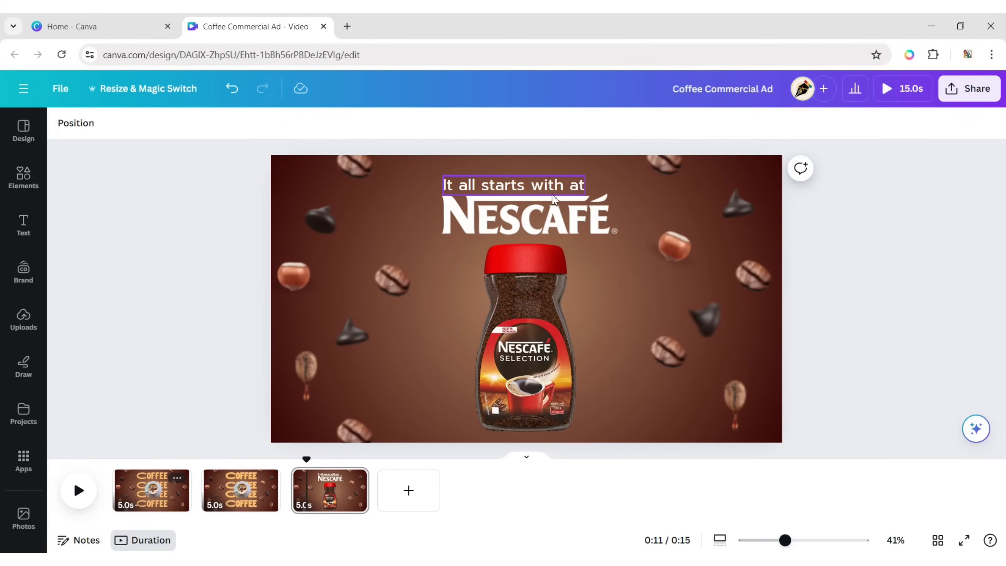
click(553, 200)
shift+click(520, 337)
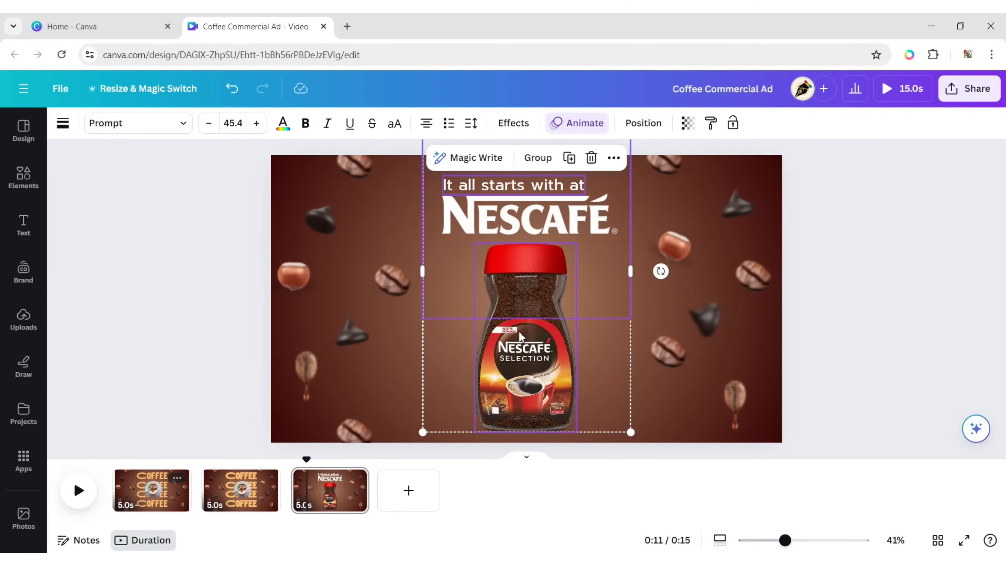
click(614, 160)
click(662, 329)
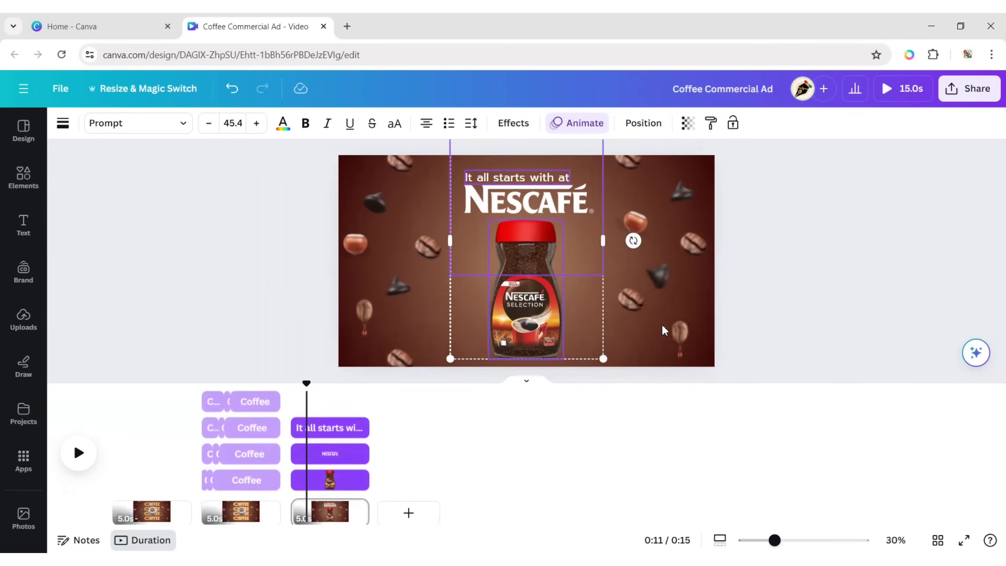
Step: Delay the tagline and NESCAFÉ logo start times, previewing playback after each change
drag(309, 371, 299, 372)
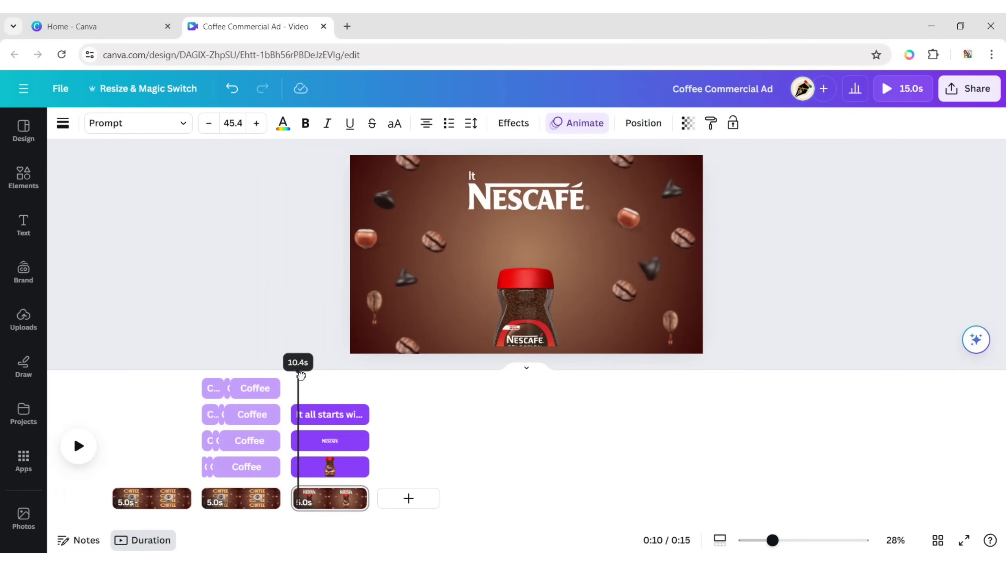
click(77, 446)
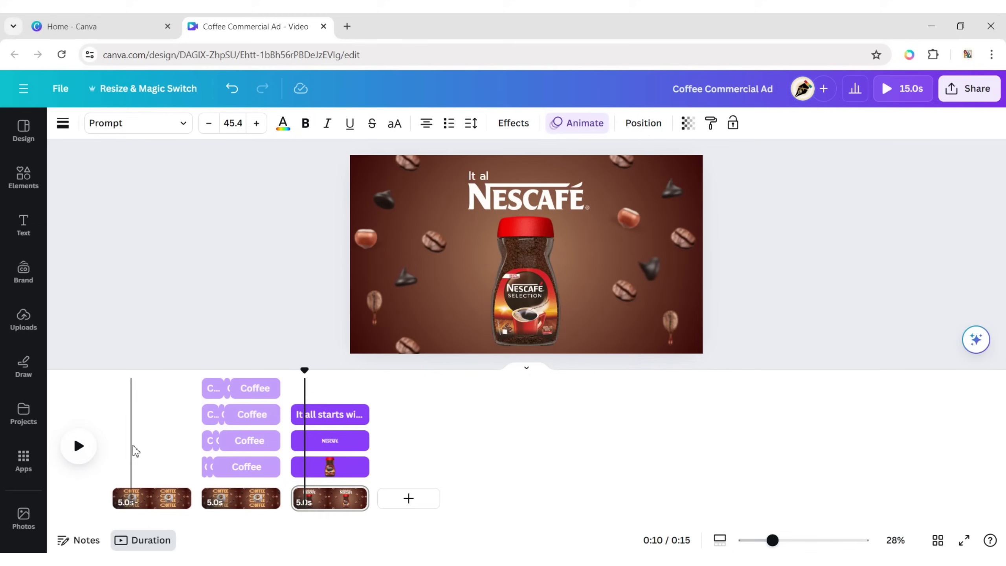
drag(293, 416, 307, 417)
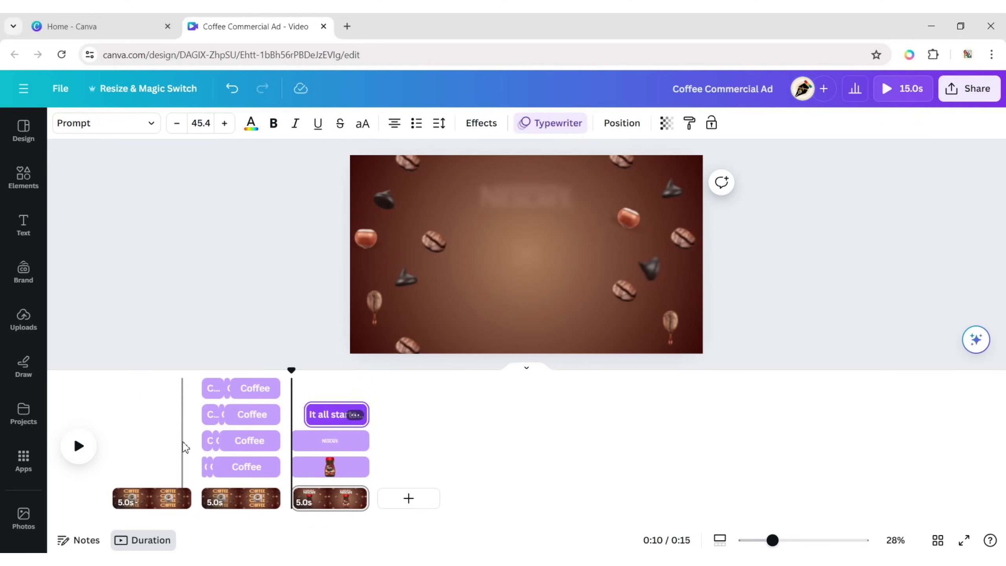
click(78, 449)
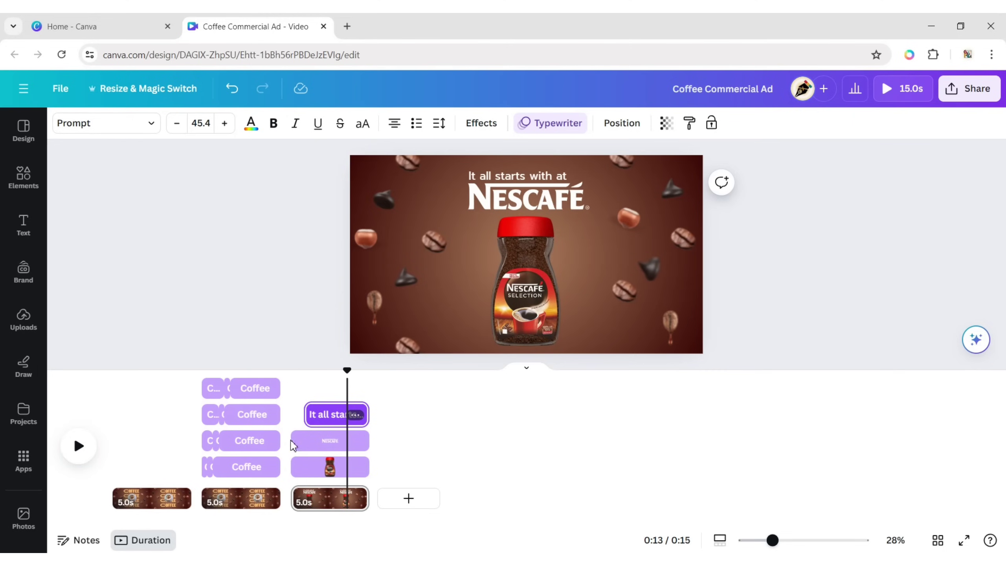
drag(292, 440, 347, 450)
click(79, 454)
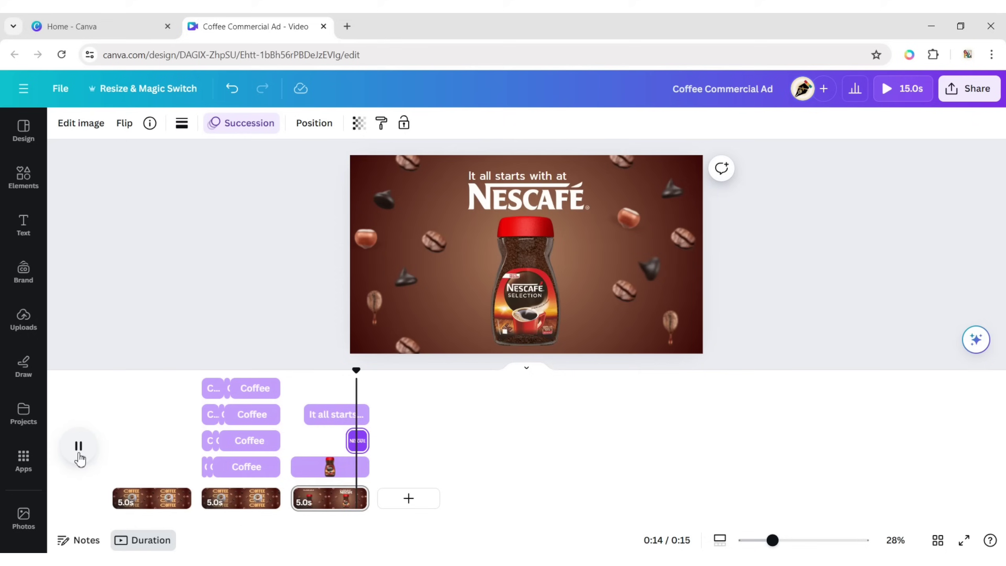
Step: Hide the per-element timing tracks on the Nescafé page
click(525, 275)
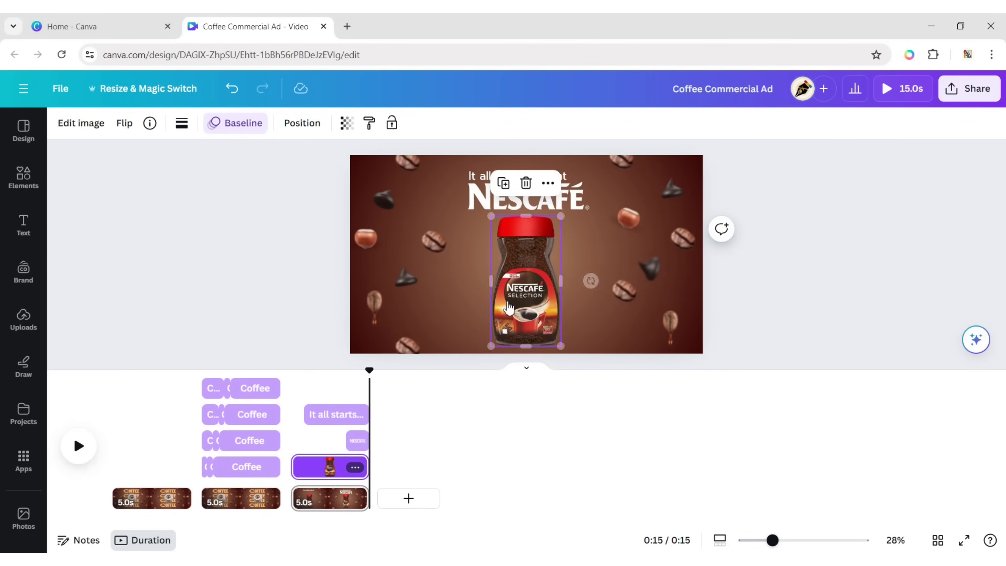
click(548, 182)
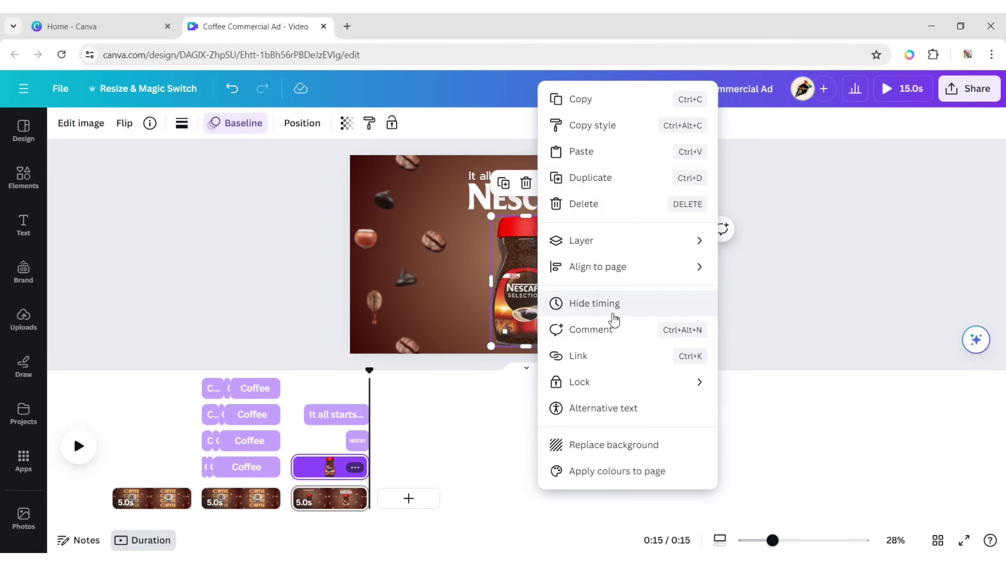
click(609, 307)
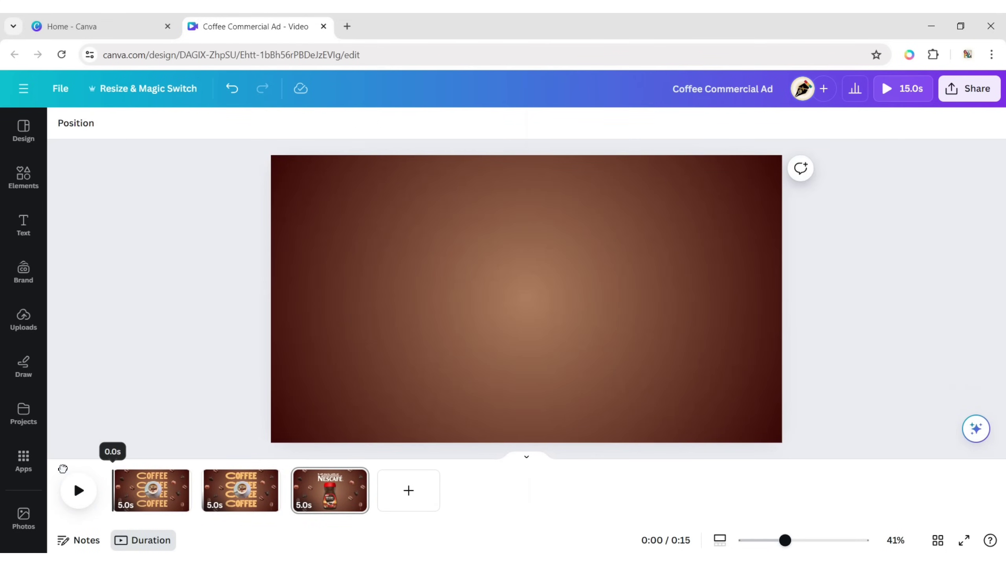
click(78, 490)
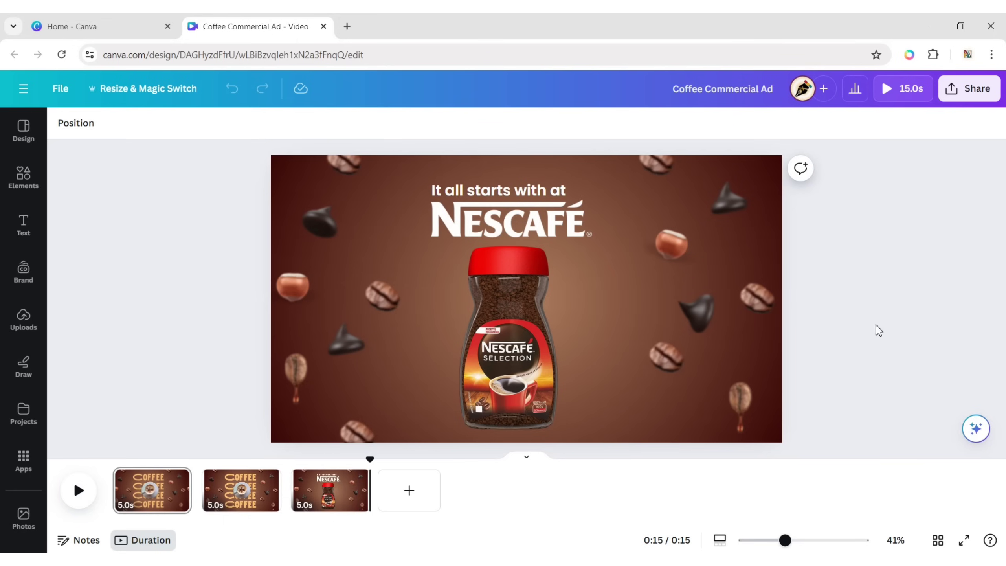
Step: Export all three pages as an MP4 video at 4K UHD quality
click(955, 101)
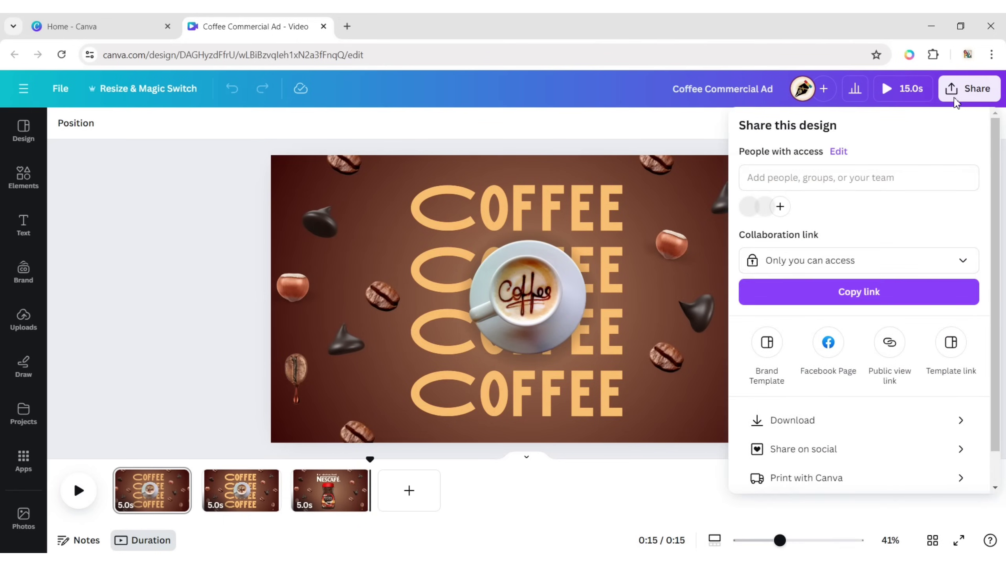
click(960, 420)
drag(840, 226, 1004, 219)
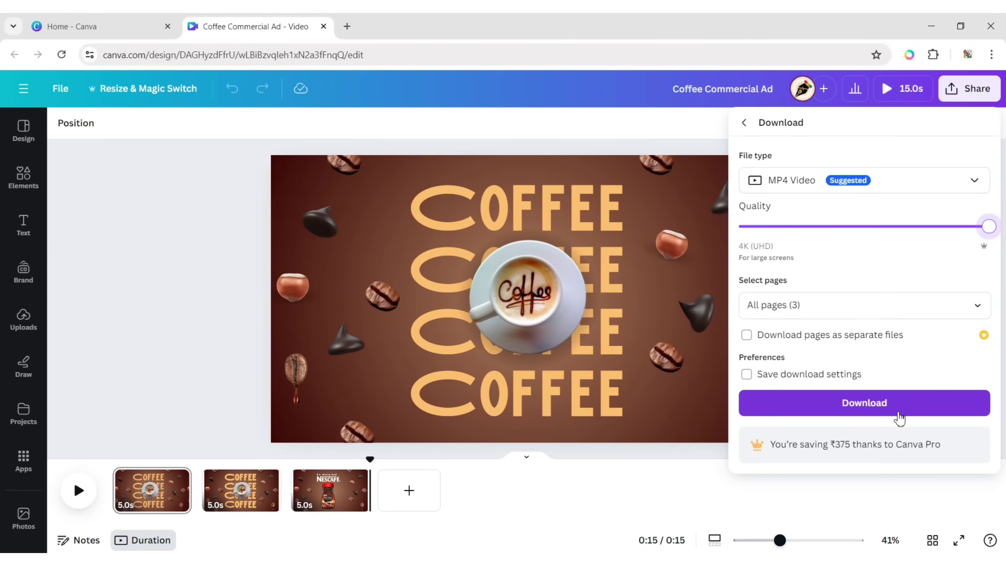
click(899, 418)
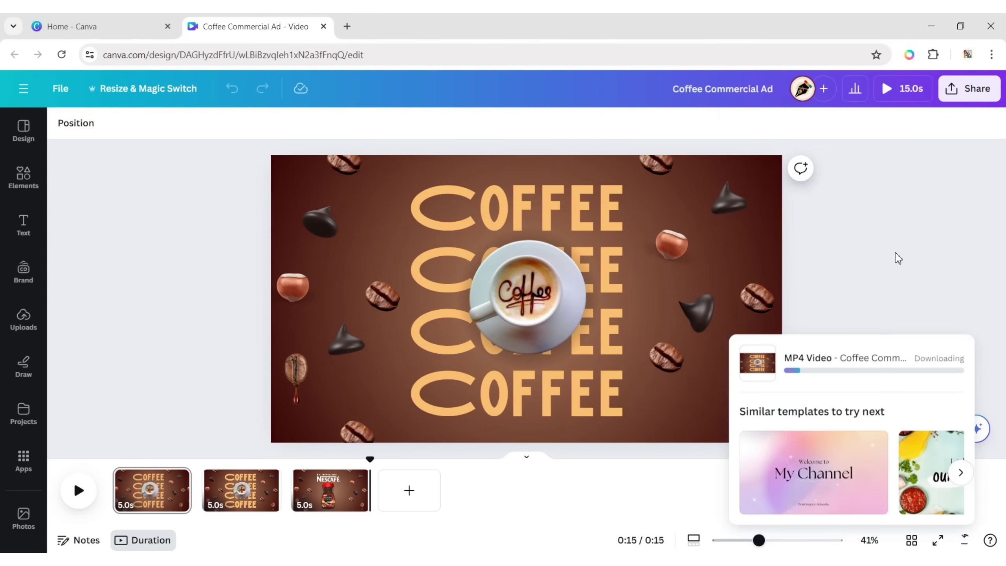